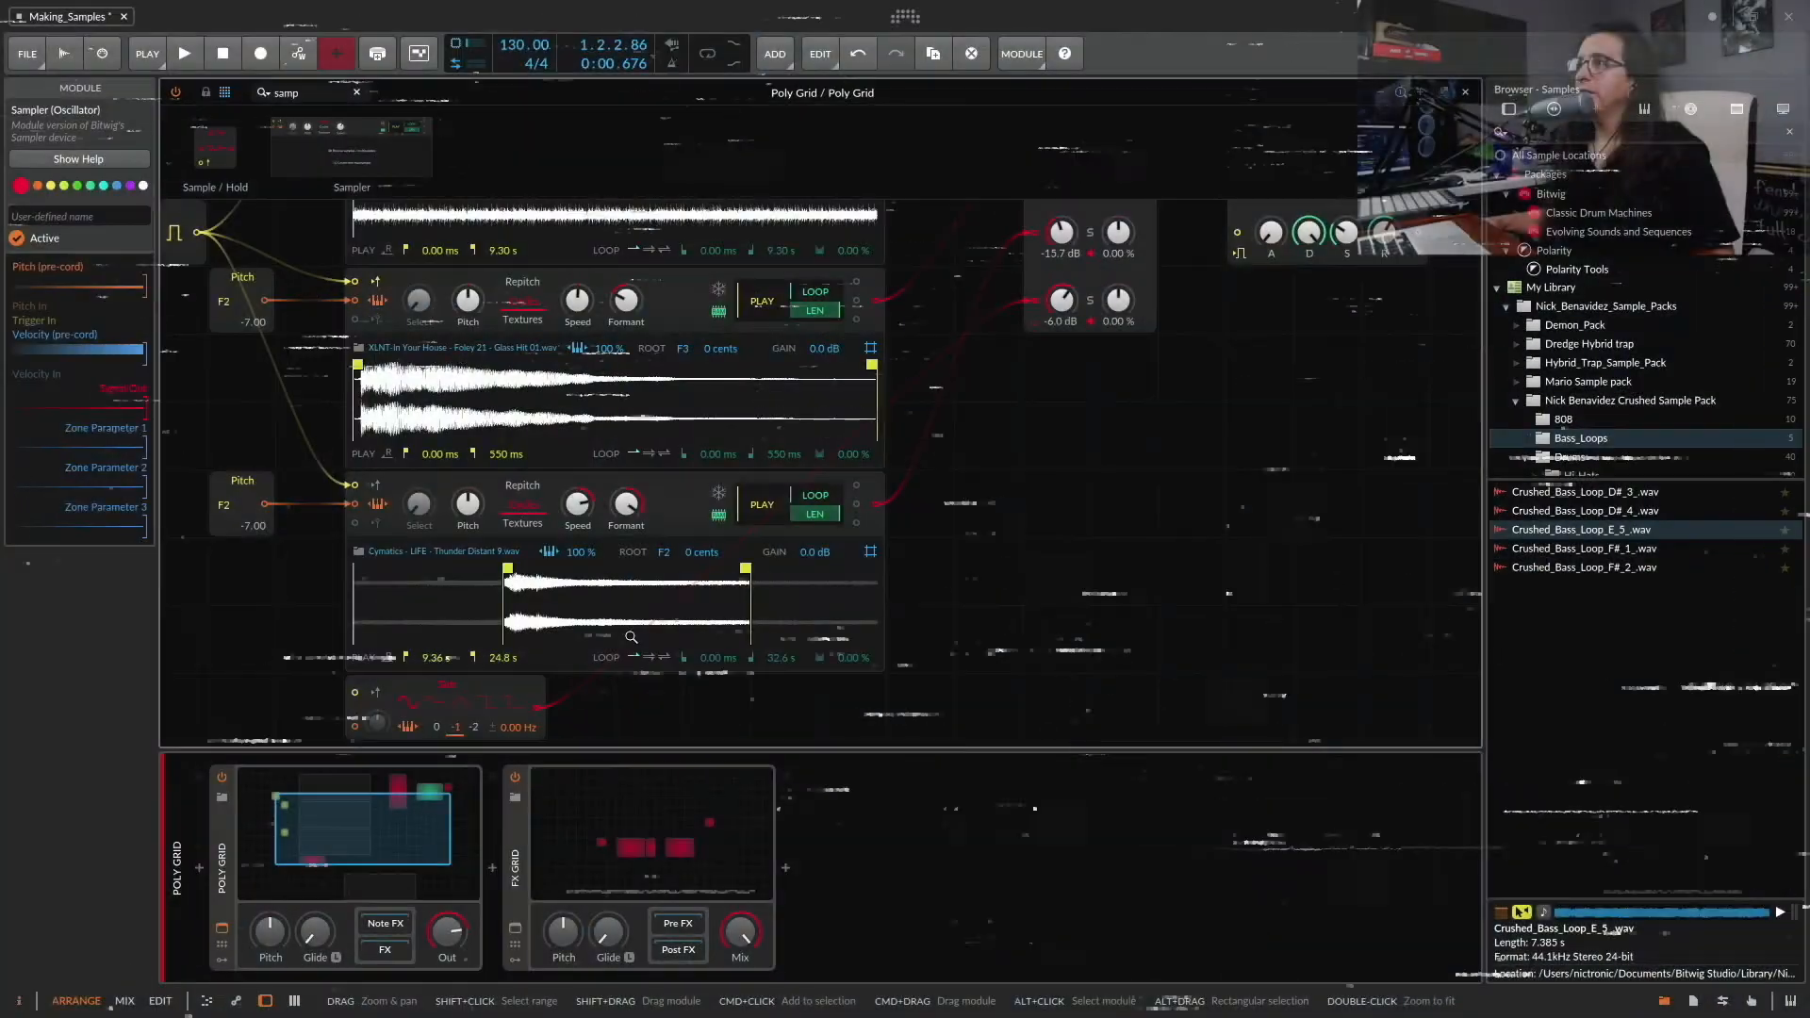
Look over the Poly Grid patch, from the three stacked samplers and their pitch modules to the mixer and ADSR envelope
{"action": "scroll", "coordinate": [992, 599], "scroll_direction": "up", "scroll_amount": 4}
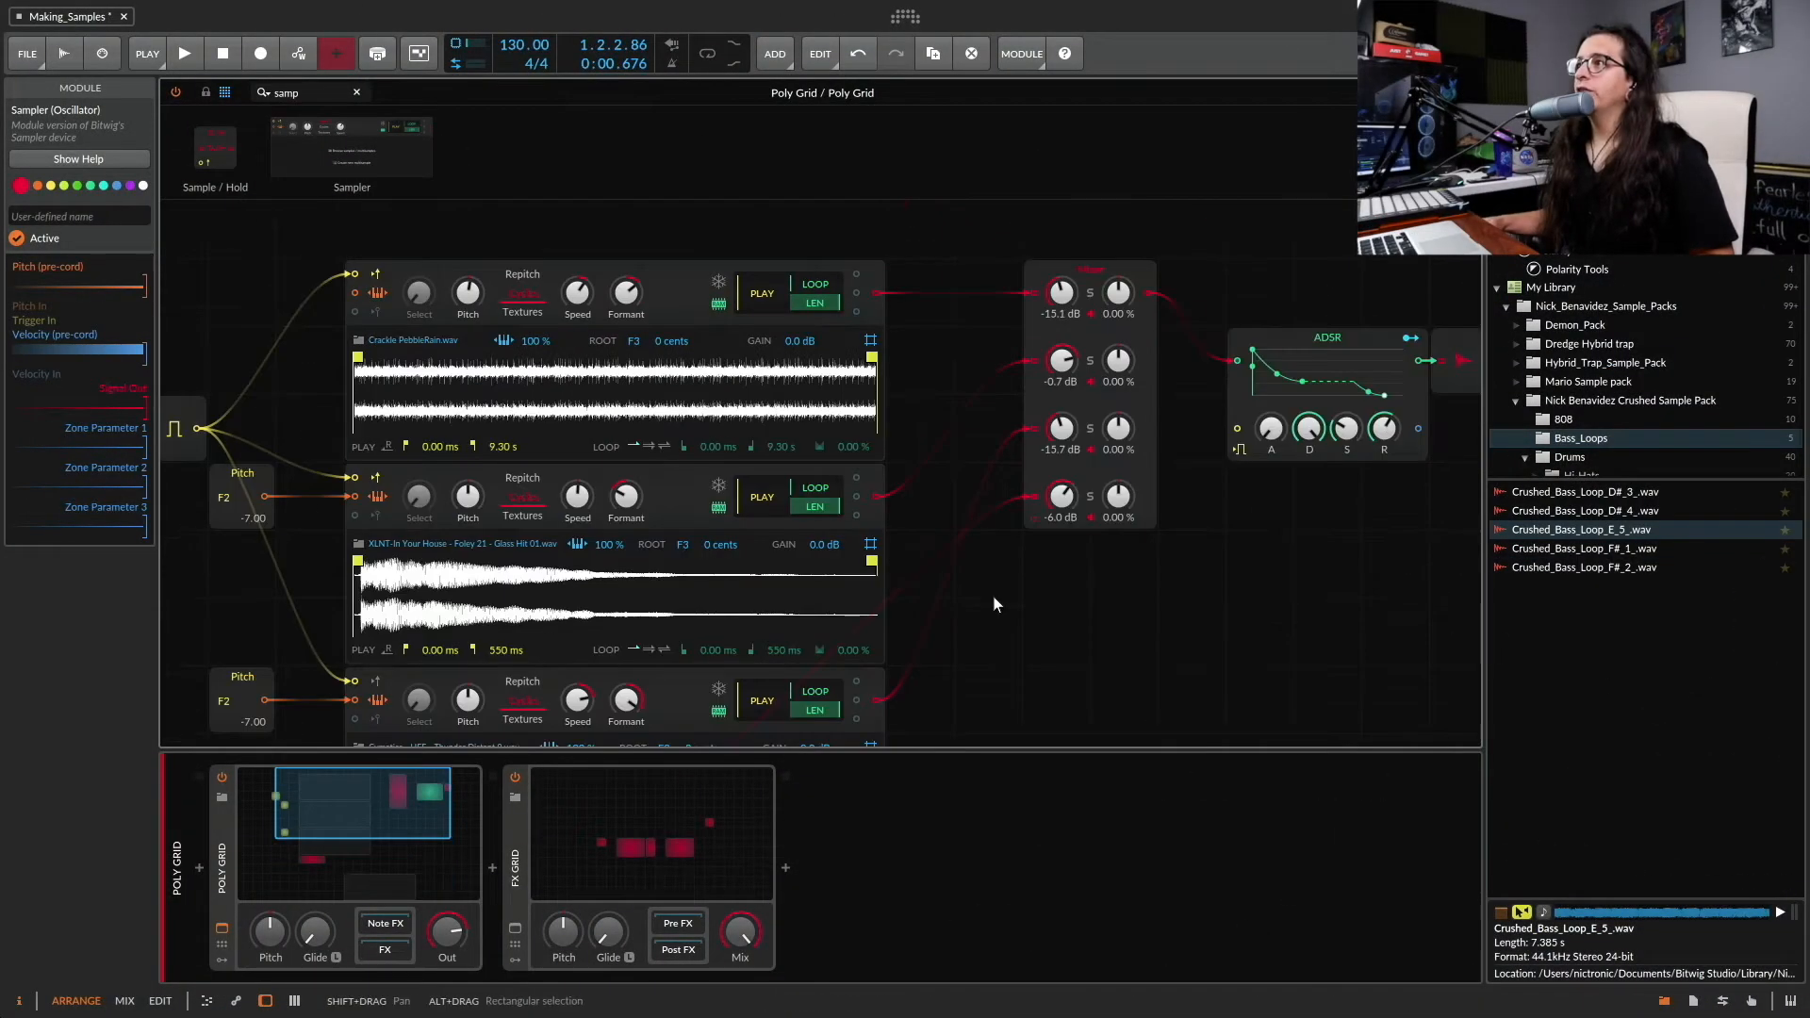
{"action": "scroll", "coordinate": [992, 599], "scroll_direction": "down", "scroll_amount": 4}
{"action": "scroll", "coordinate": [992, 599], "scroll_direction": "up", "scroll_amount": 7}
{"action": "scroll", "coordinate": [986, 612], "scroll_direction": "down", "scroll_amount": 2}
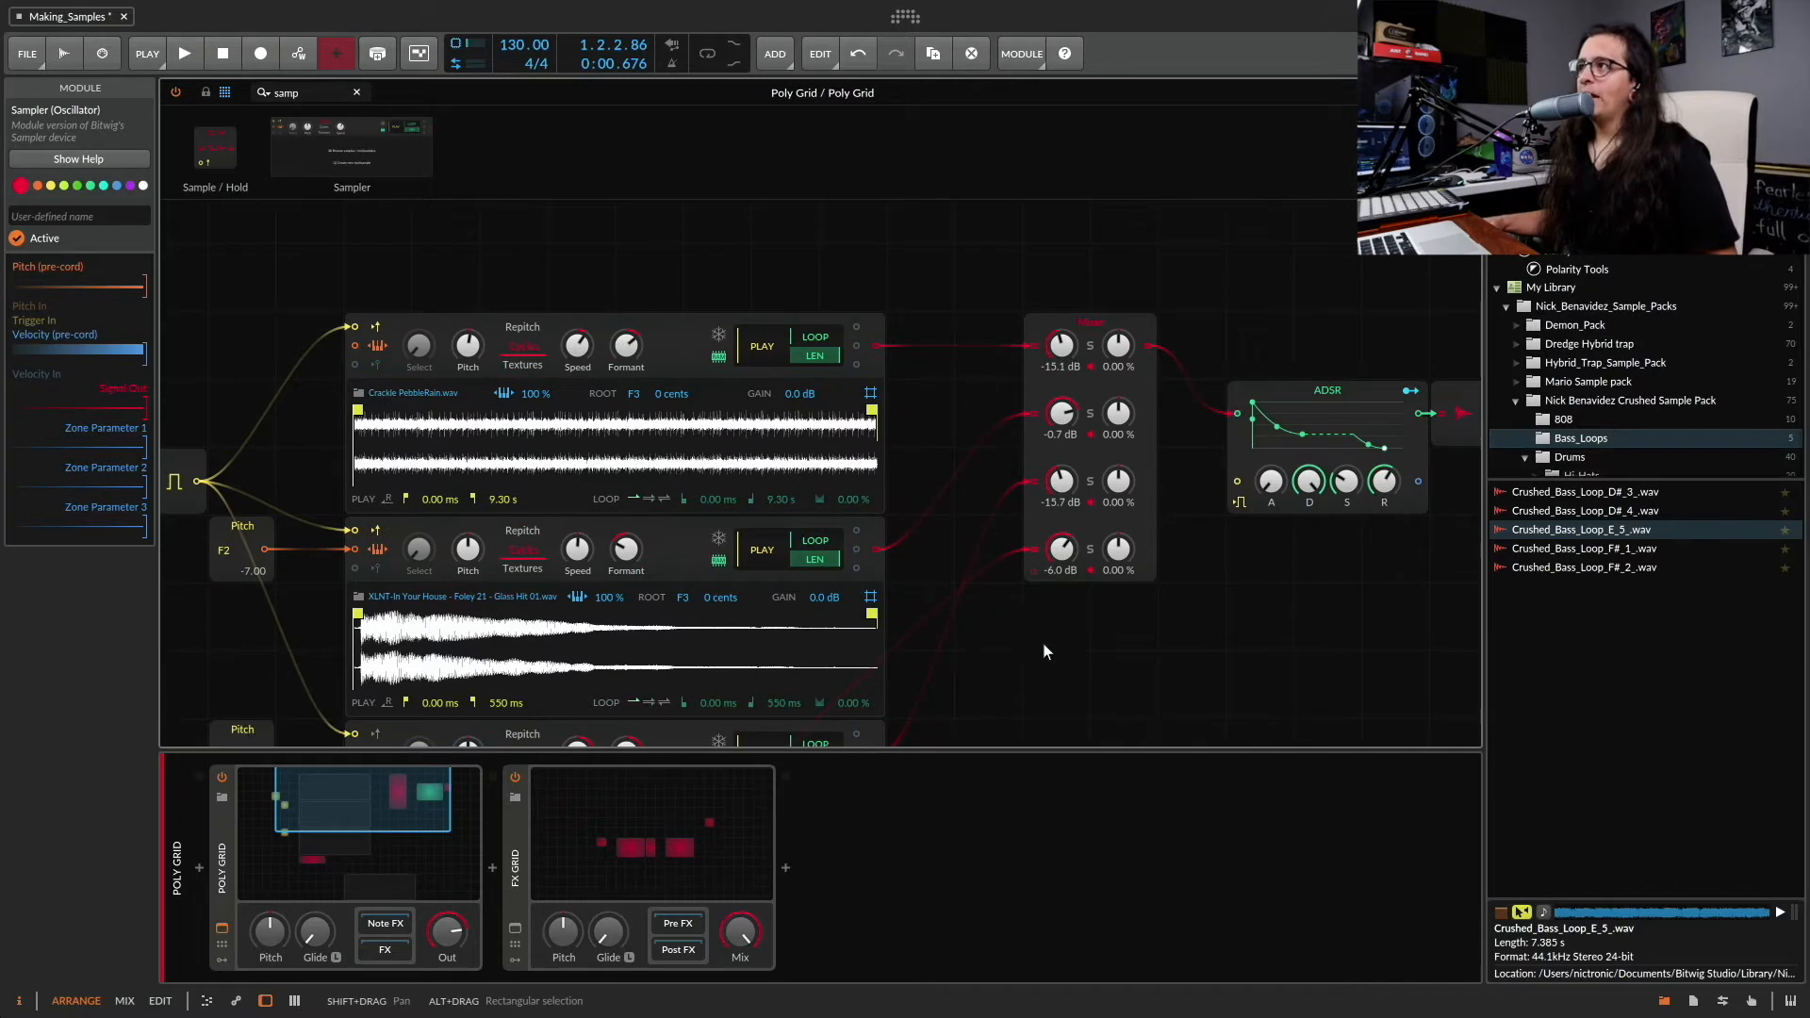
{"action": "scroll", "coordinate": [926, 591], "scroll_direction": "up", "scroll_amount": 2}
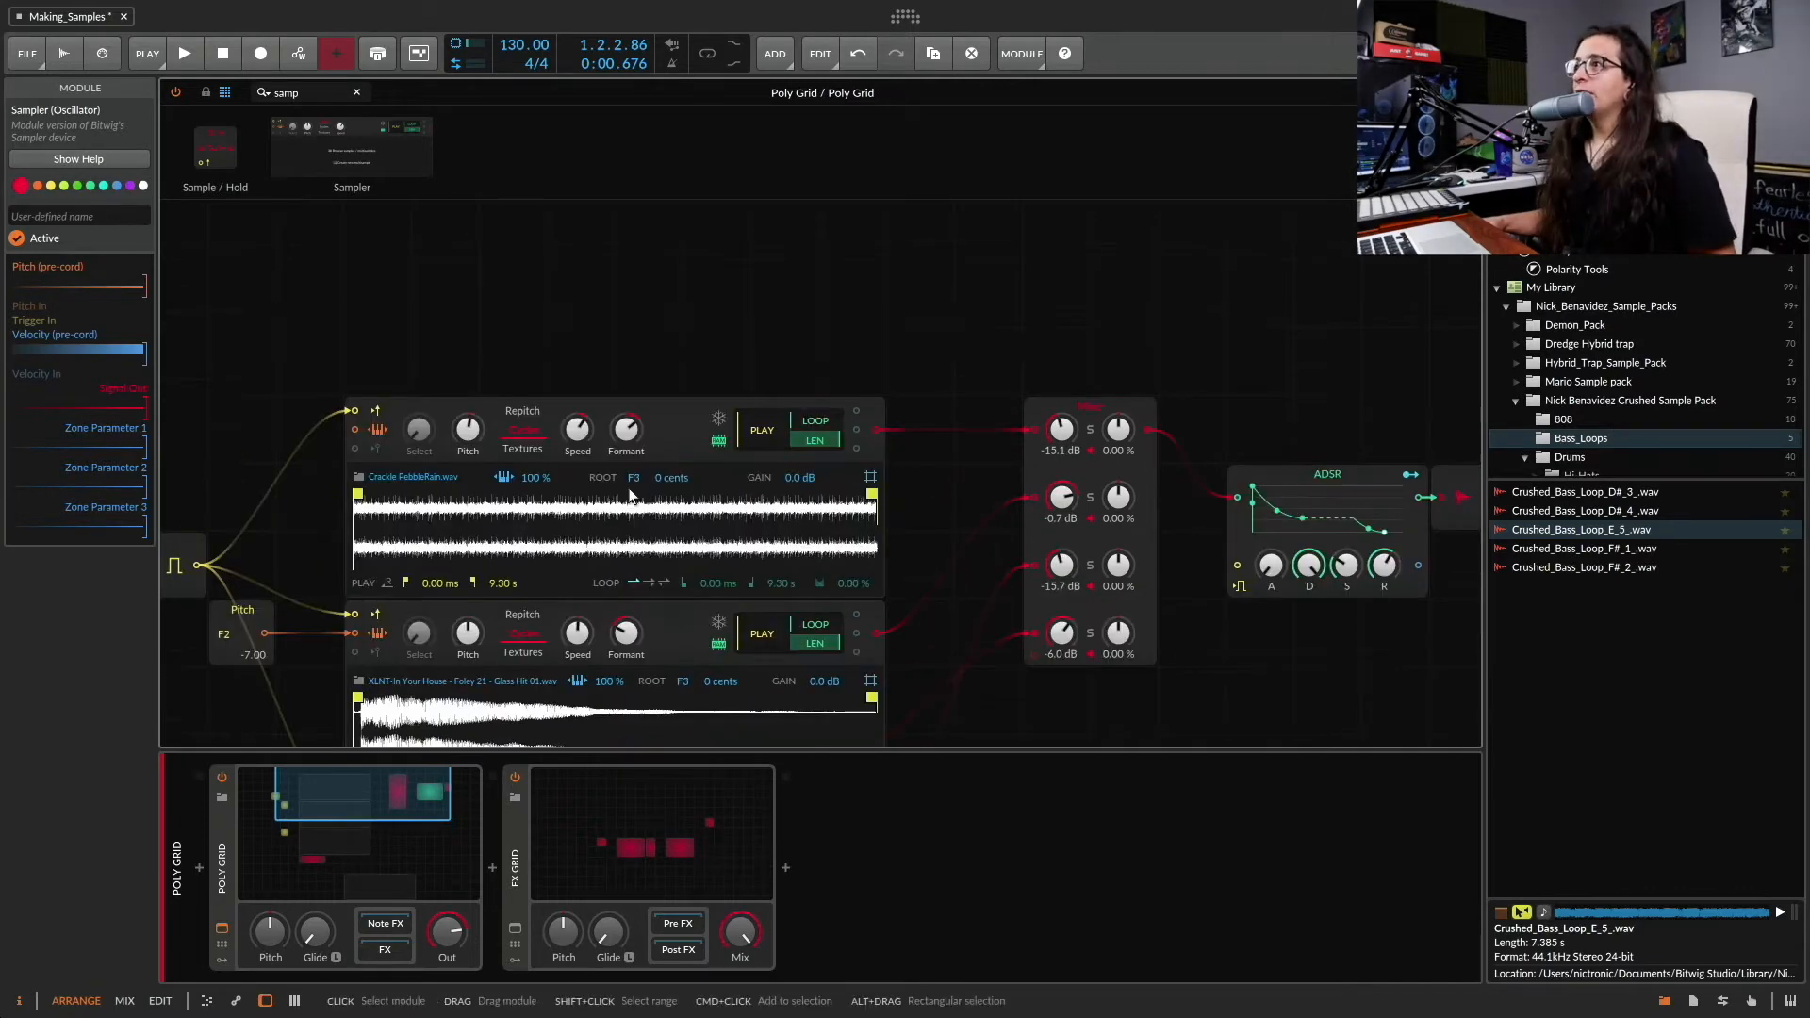
{"action": "scroll", "coordinate": [962, 478], "scroll_direction": "down", "scroll_amount": 5}
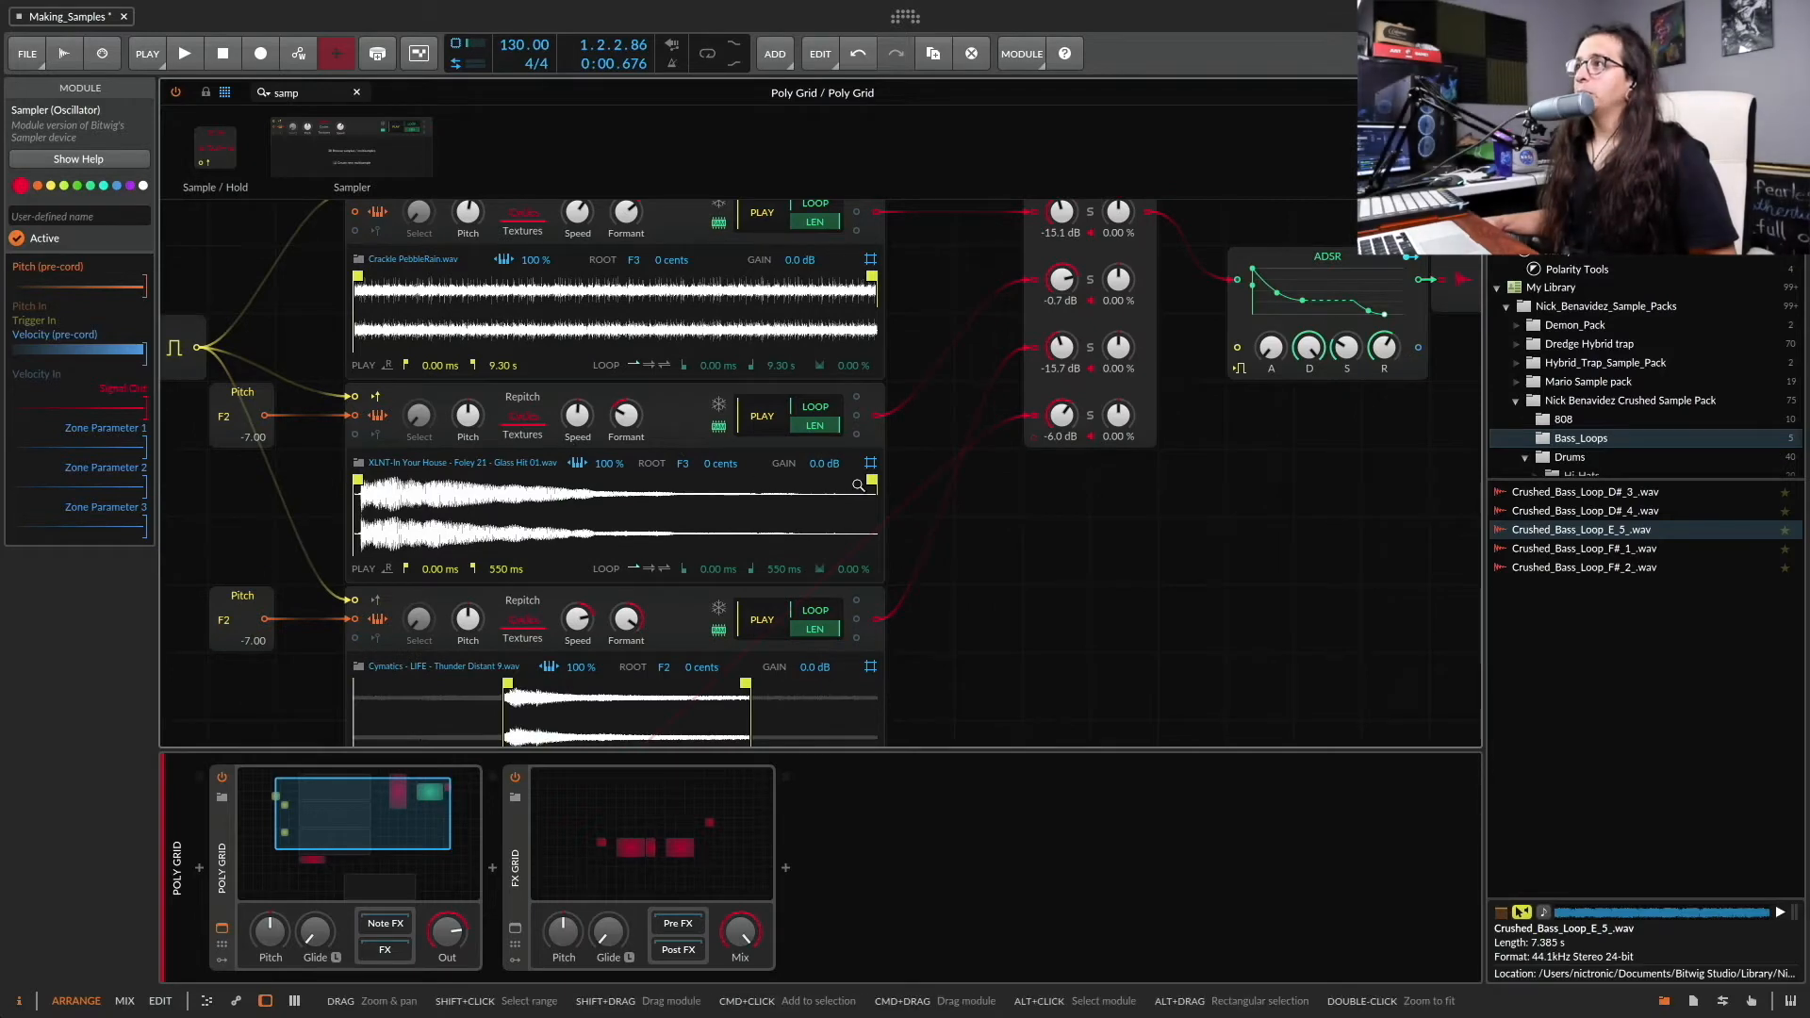
{"action": "scroll", "coordinate": [955, 484], "scroll_direction": "up", "scroll_amount": 2}
{"action": "scroll", "coordinate": [969, 466], "scroll_direction": "down", "scroll_amount": 1}
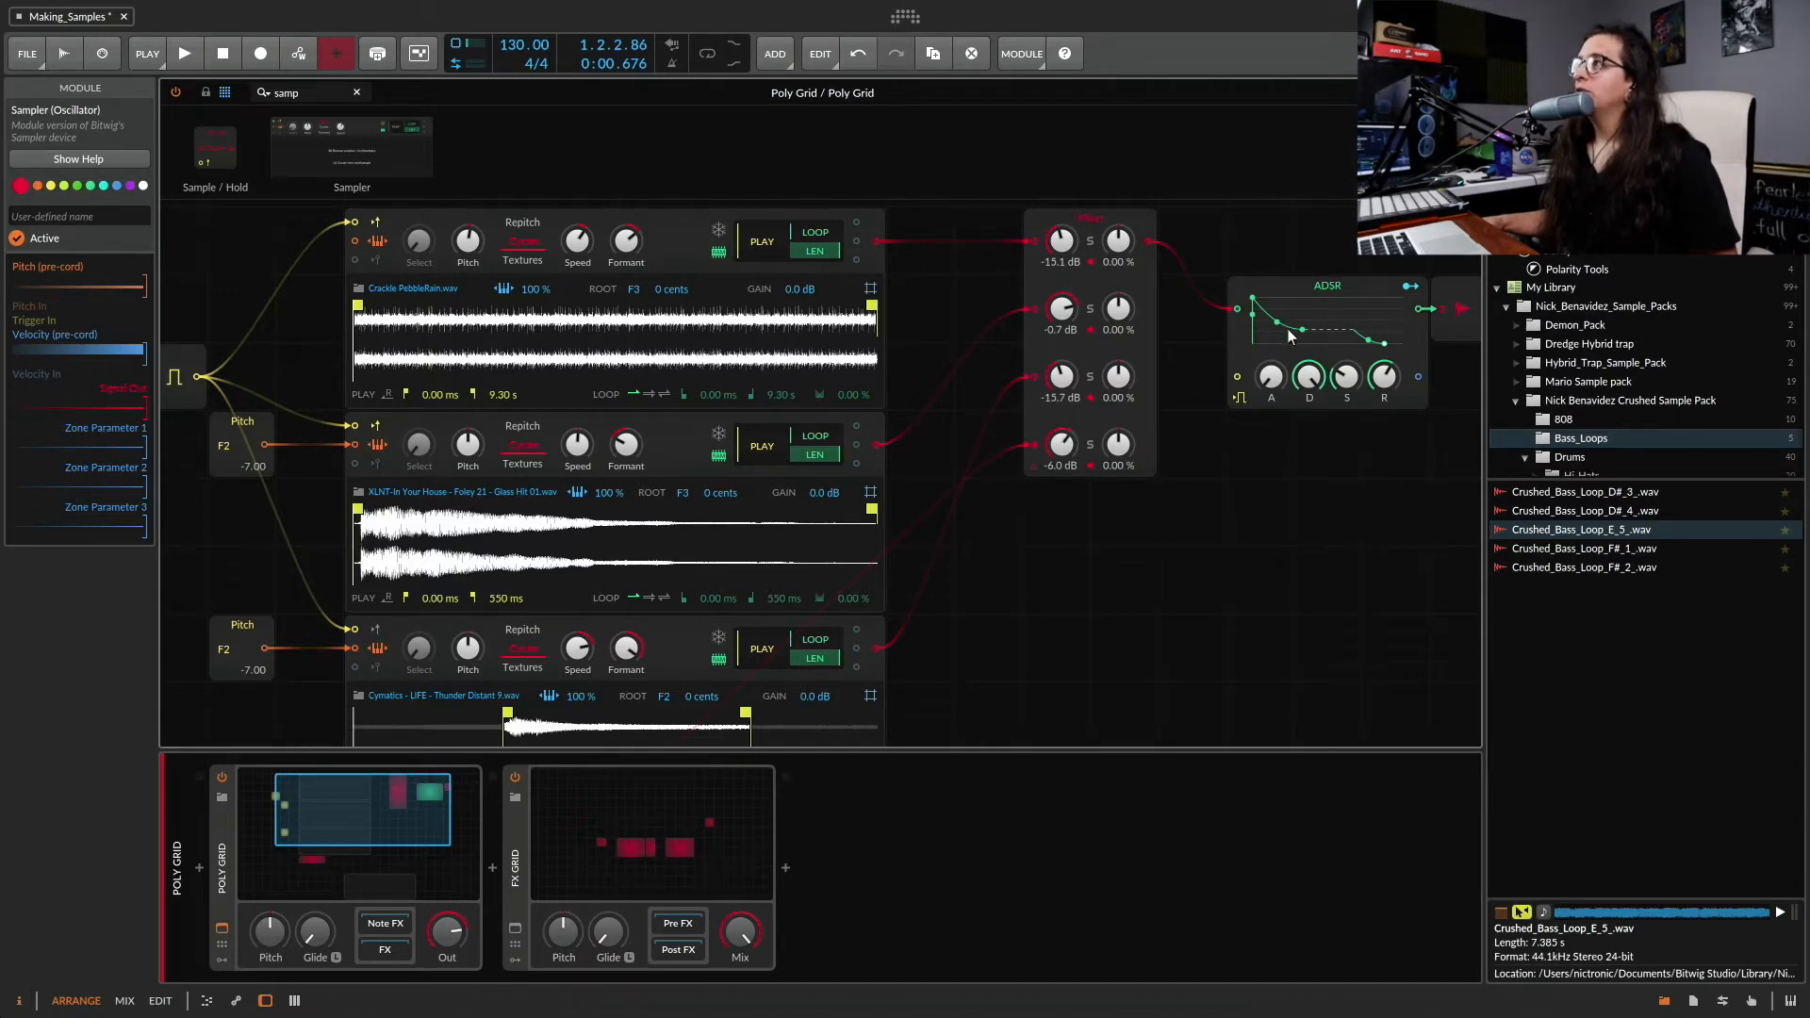
{"action": "scroll", "coordinate": [1162, 592], "scroll_direction": "left", "scroll_amount": 5}
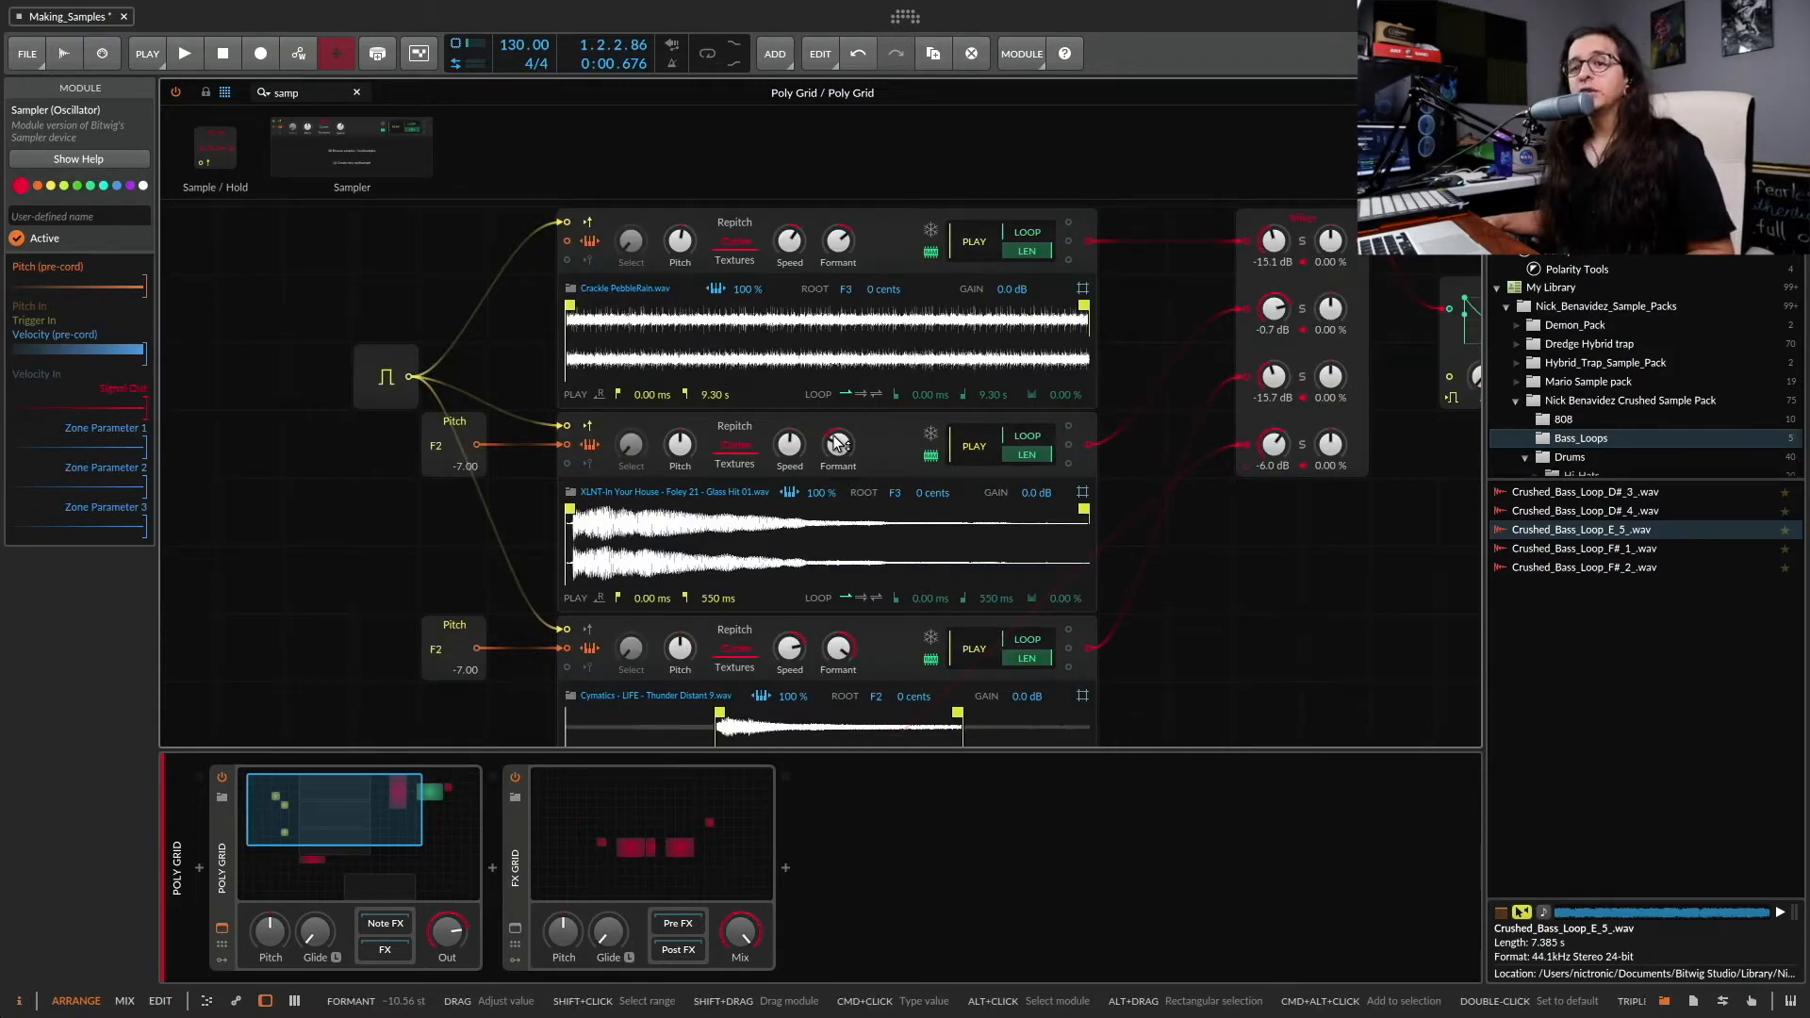
Deactivate the FX Grid device in the device chain
{"action": "scroll", "coordinate": [1122, 510], "scroll_direction": "down", "scroll_amount": 7}
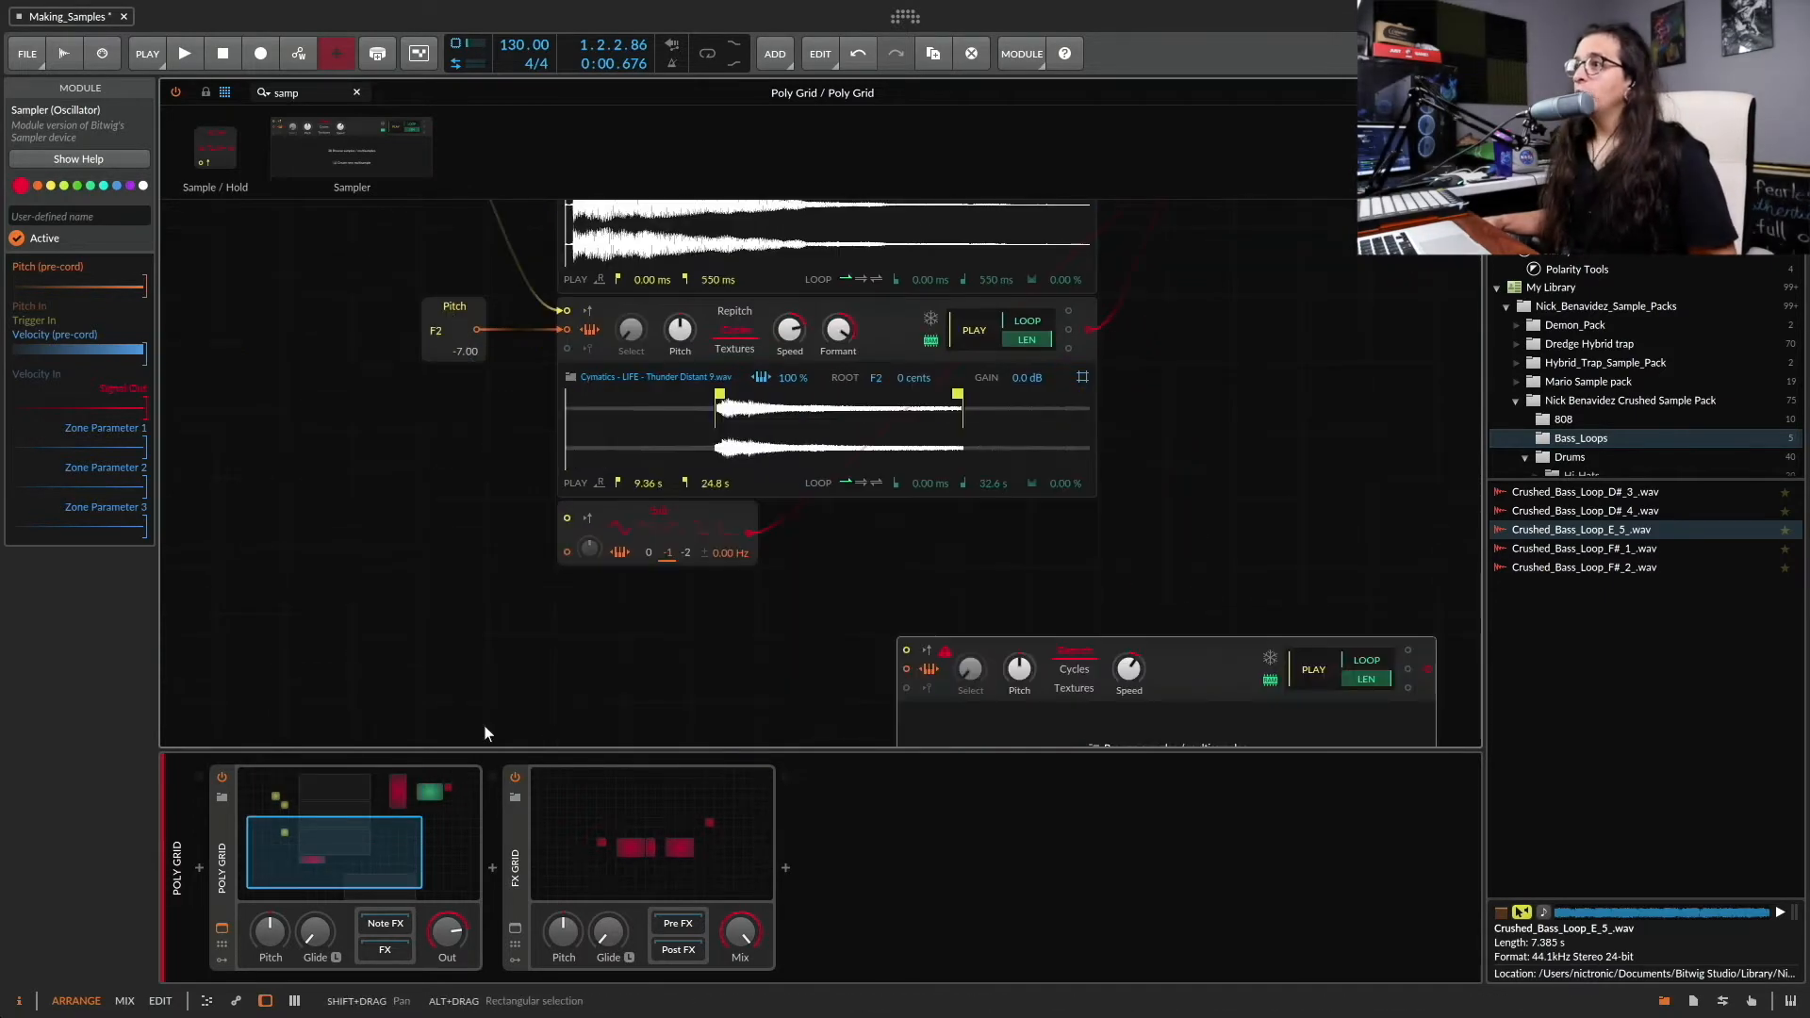
{"action": "left_click", "coordinate": [515, 779]}
Move the empty Sampler below the patch and feed its trigger input from a new Gate In module
{"action": "scroll", "coordinate": [891, 616], "scroll_direction": "down", "scroll_amount": 3}
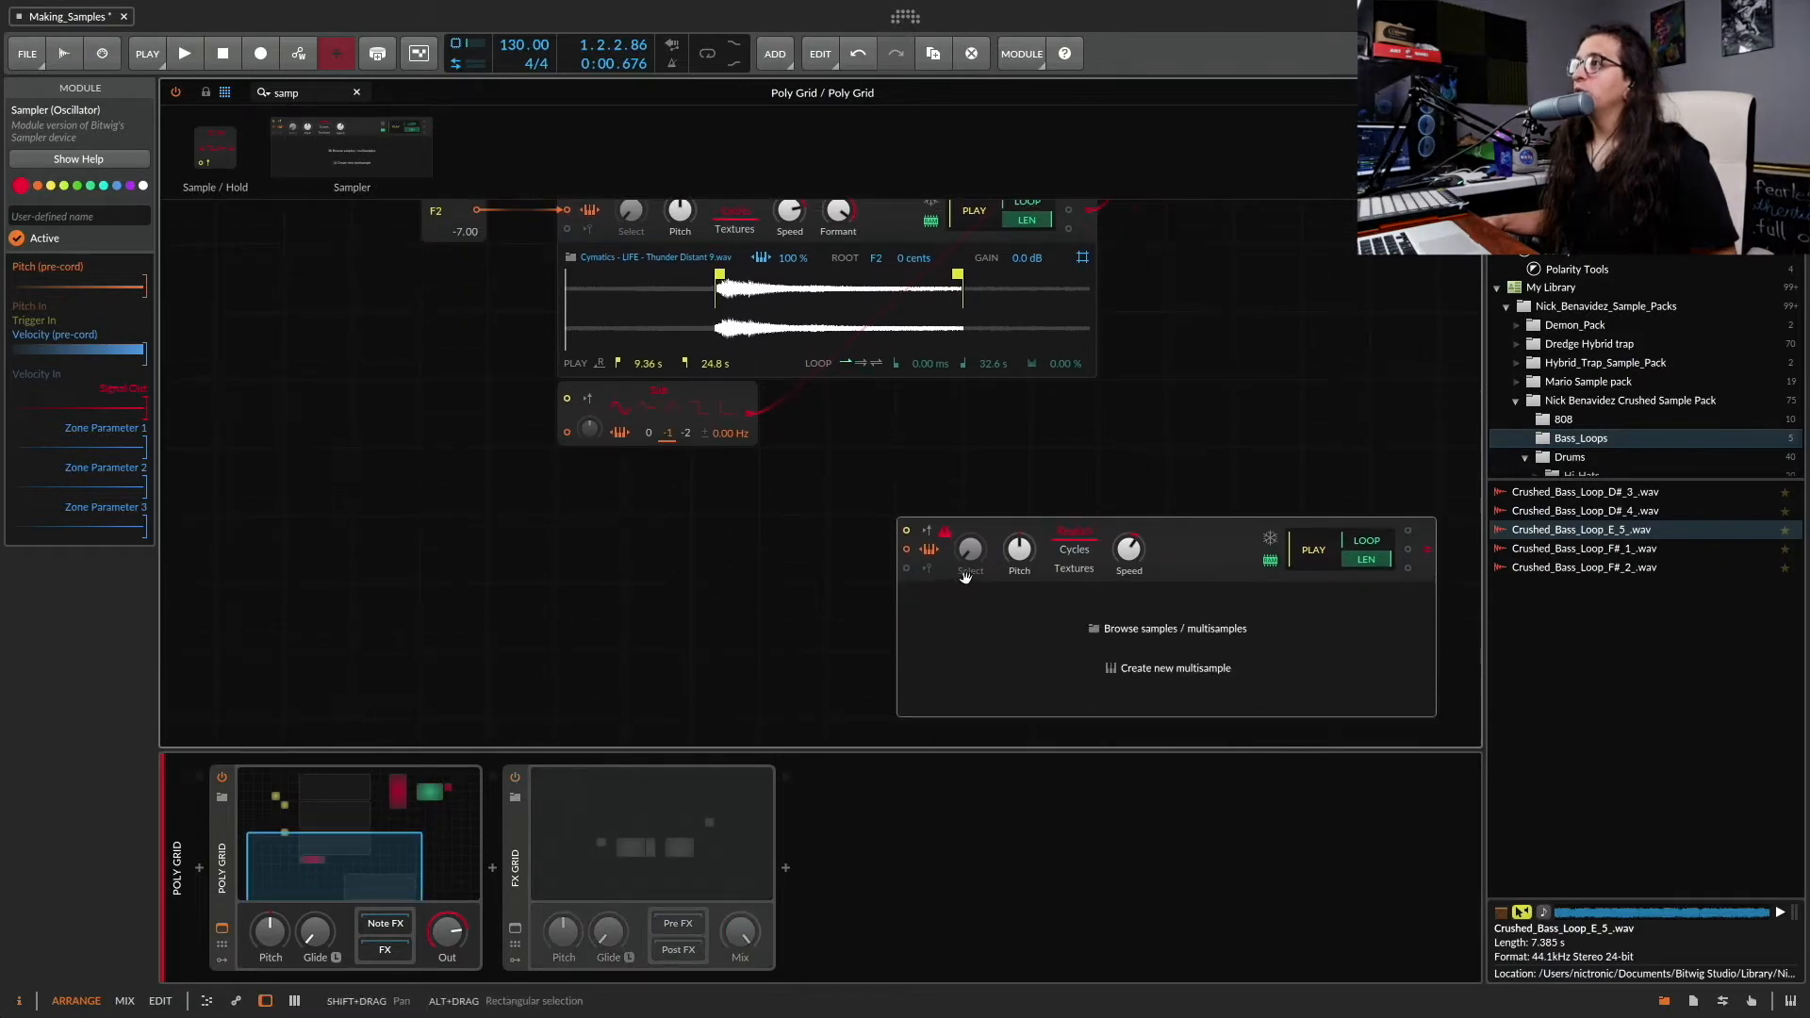
{"action": "left_click_drag", "start_coordinate": [1190, 542], "coordinate": [1045, 537]}
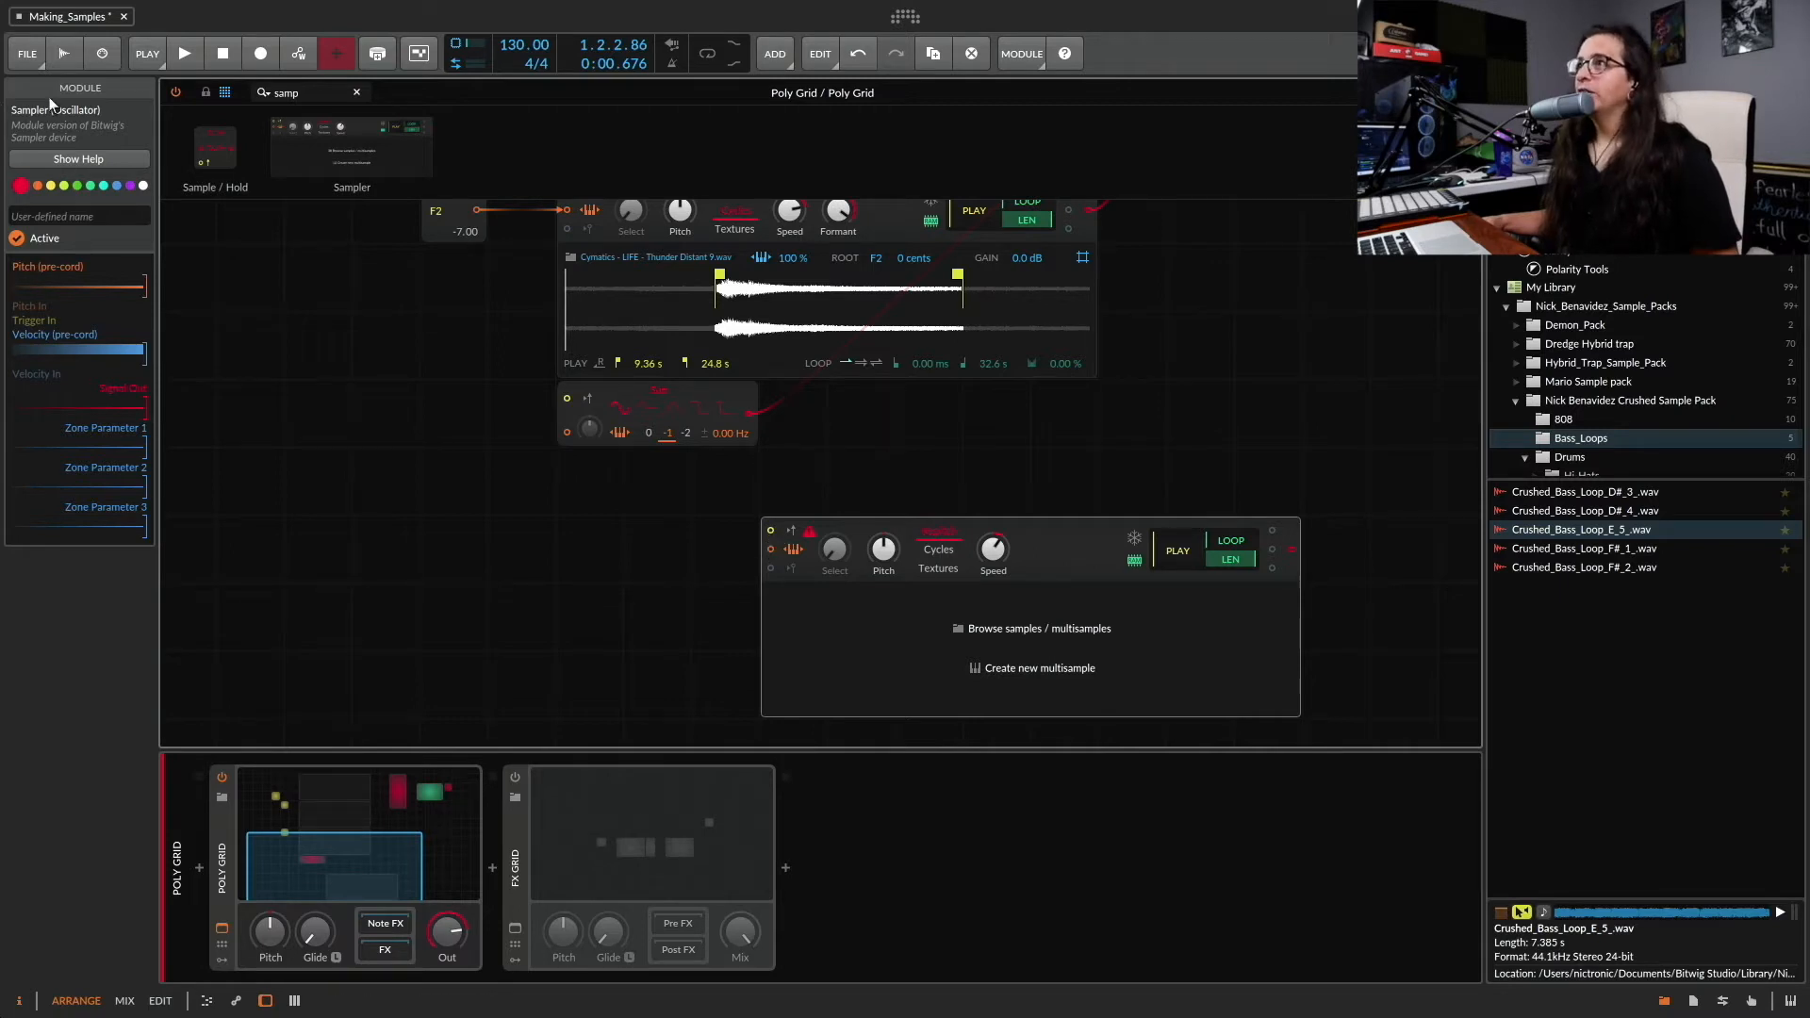
{"action": "left_click", "coordinate": [357, 93]}
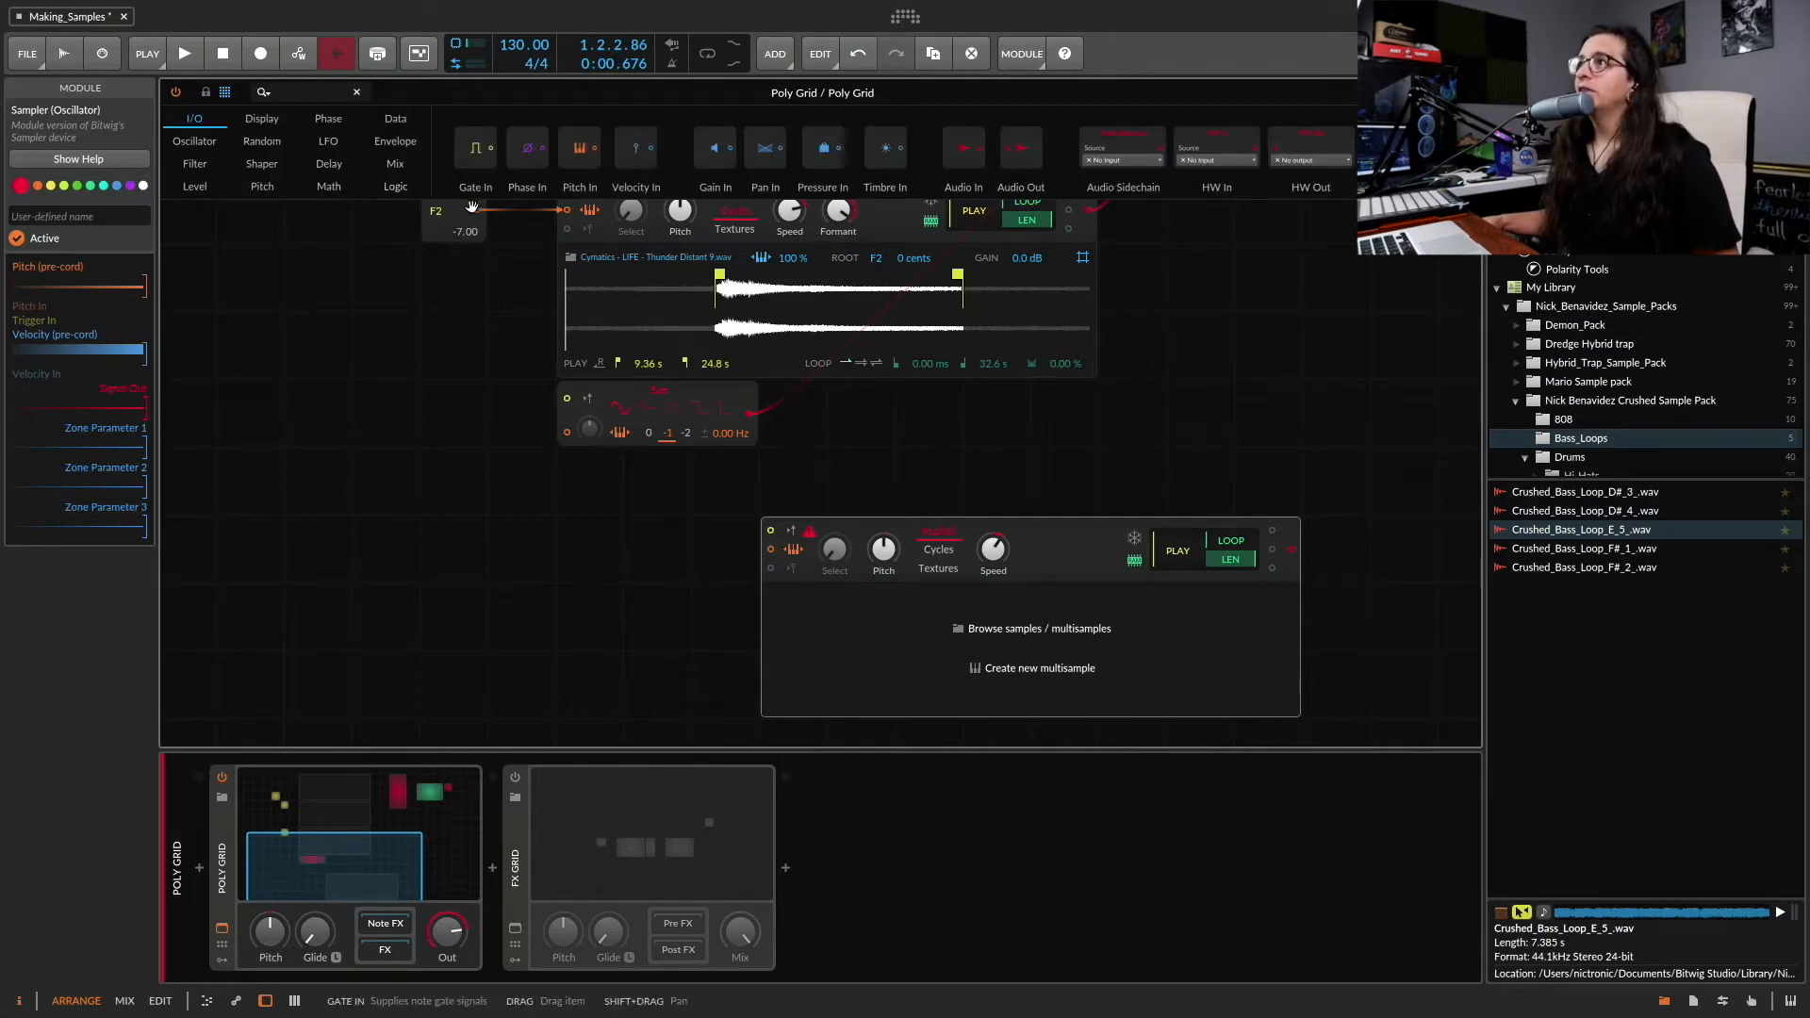
{"action": "left_click_drag", "start_coordinate": [476, 146], "coordinate": [770, 531]}
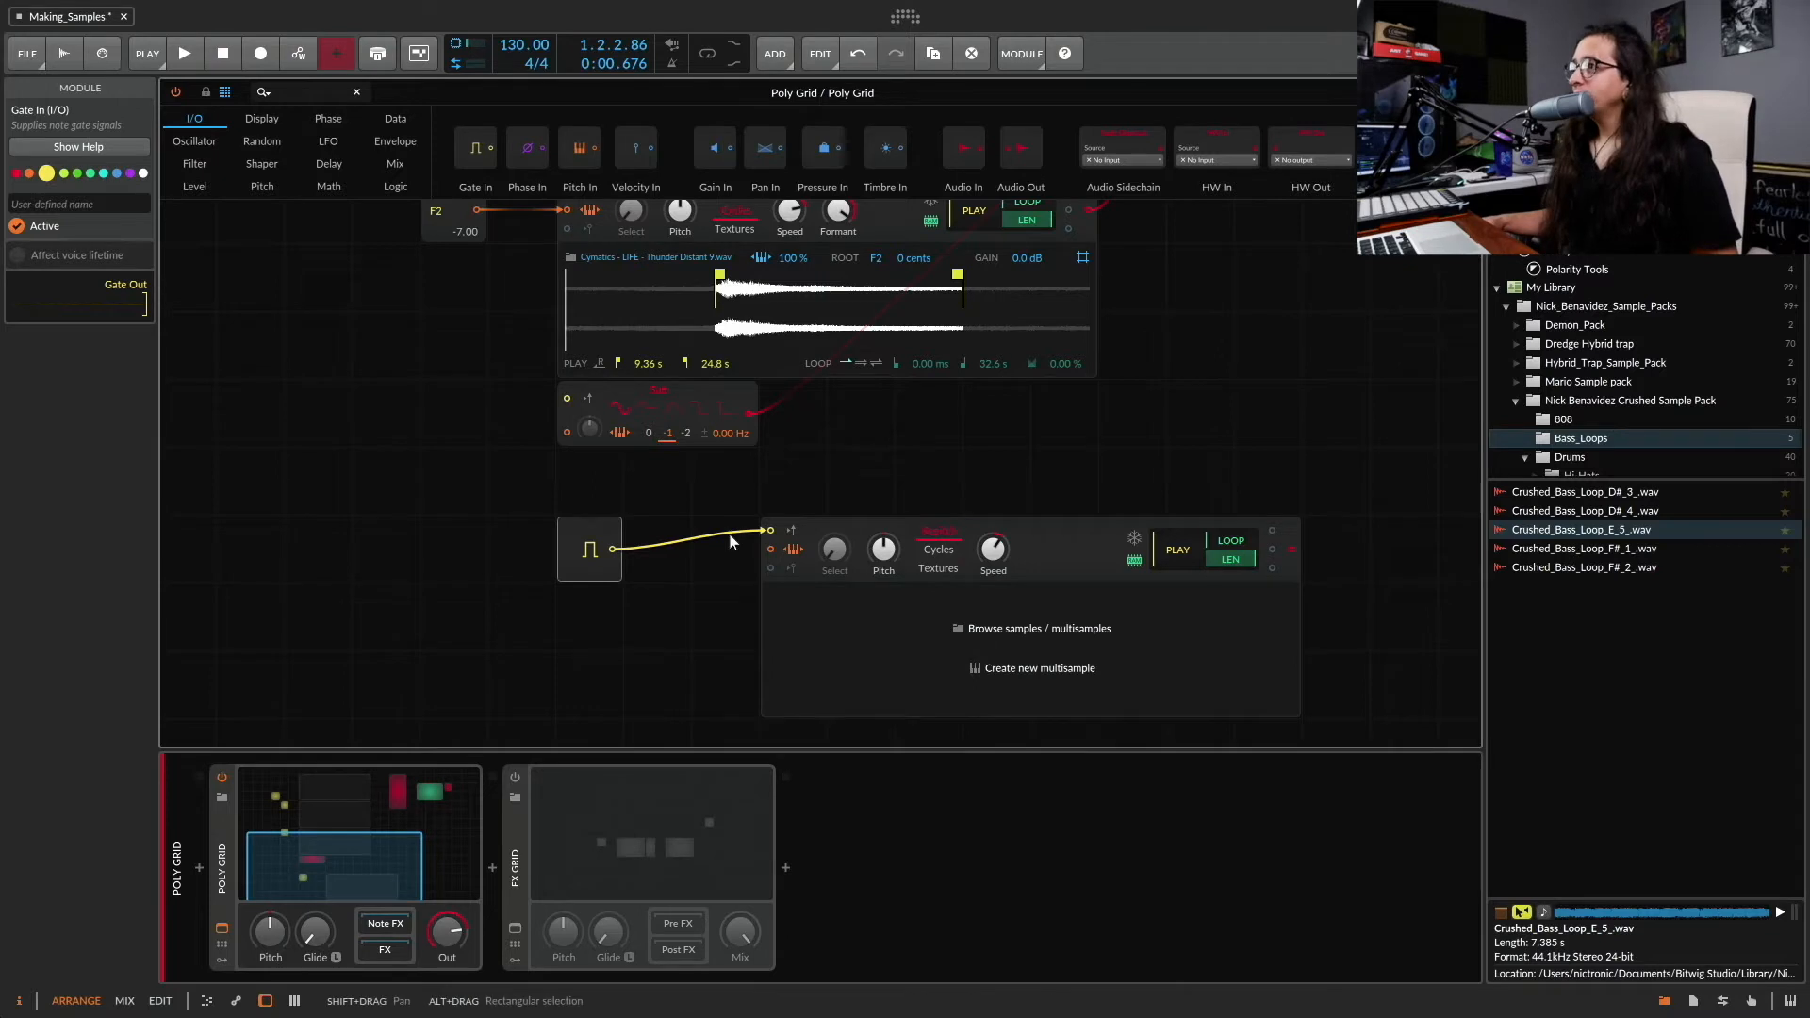
{"action": "right_click", "coordinate": [591, 546]}
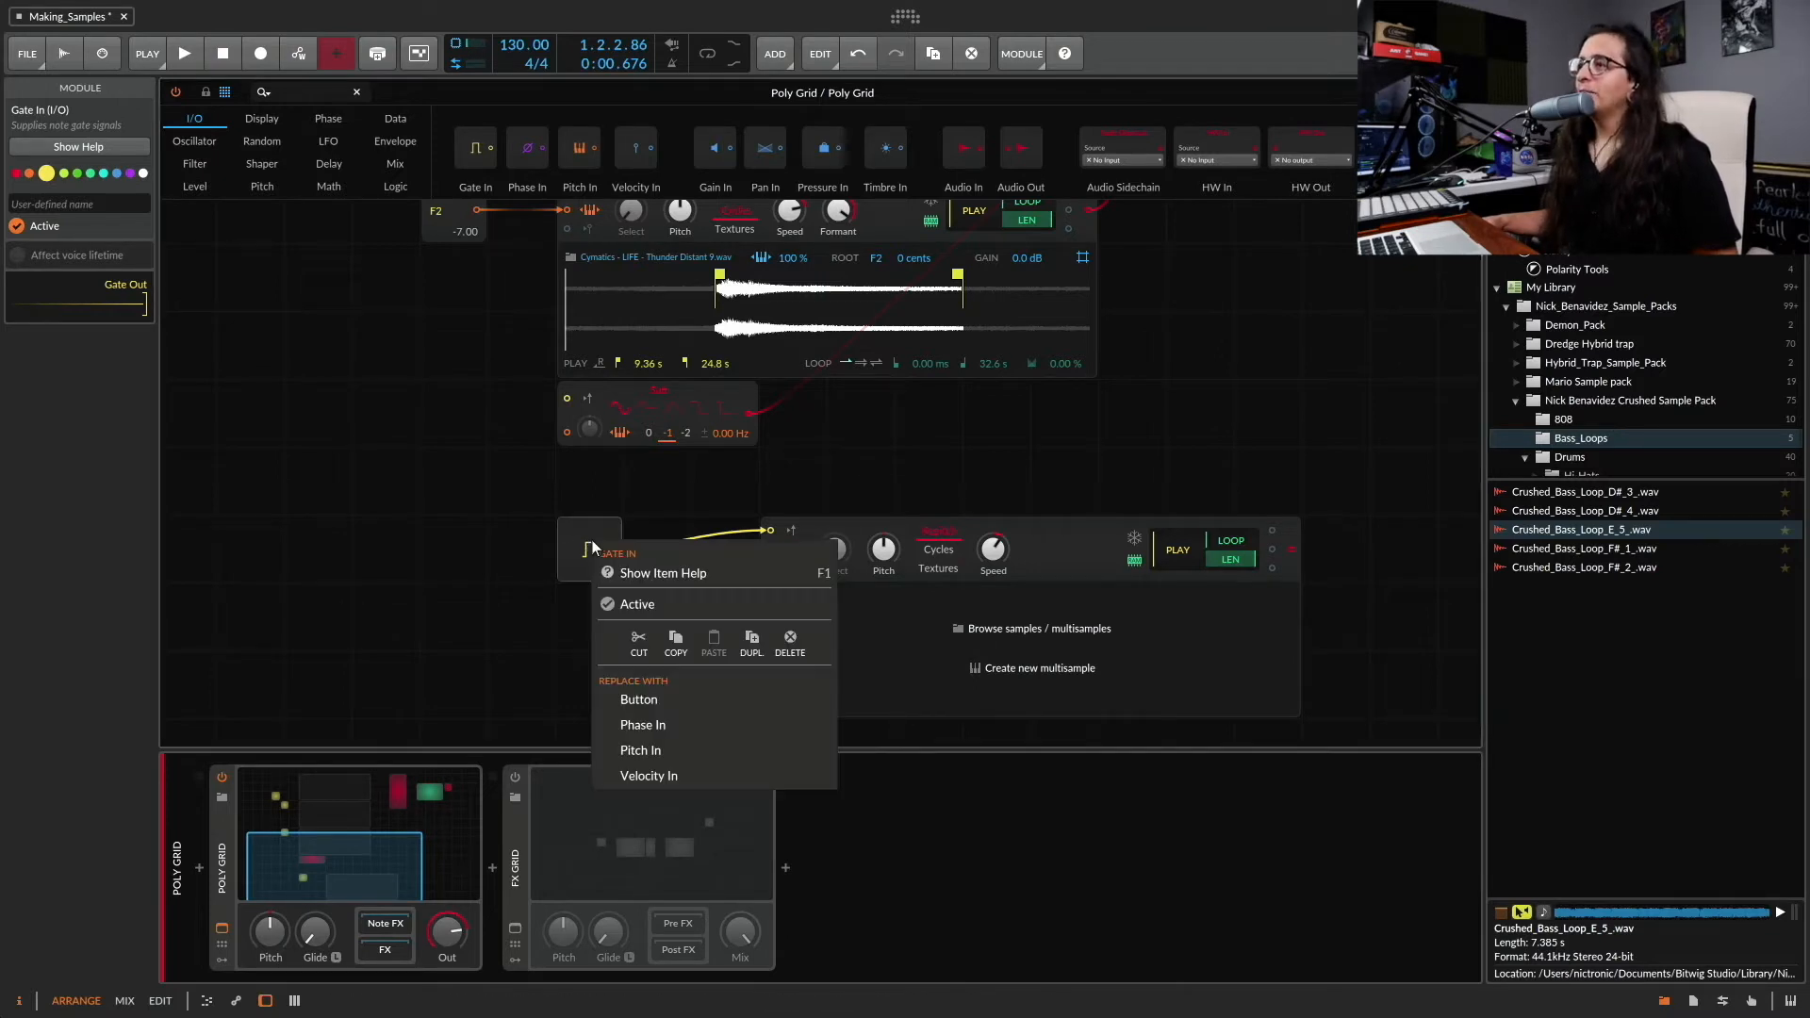
{"action": "left_click", "coordinate": [558, 638]}
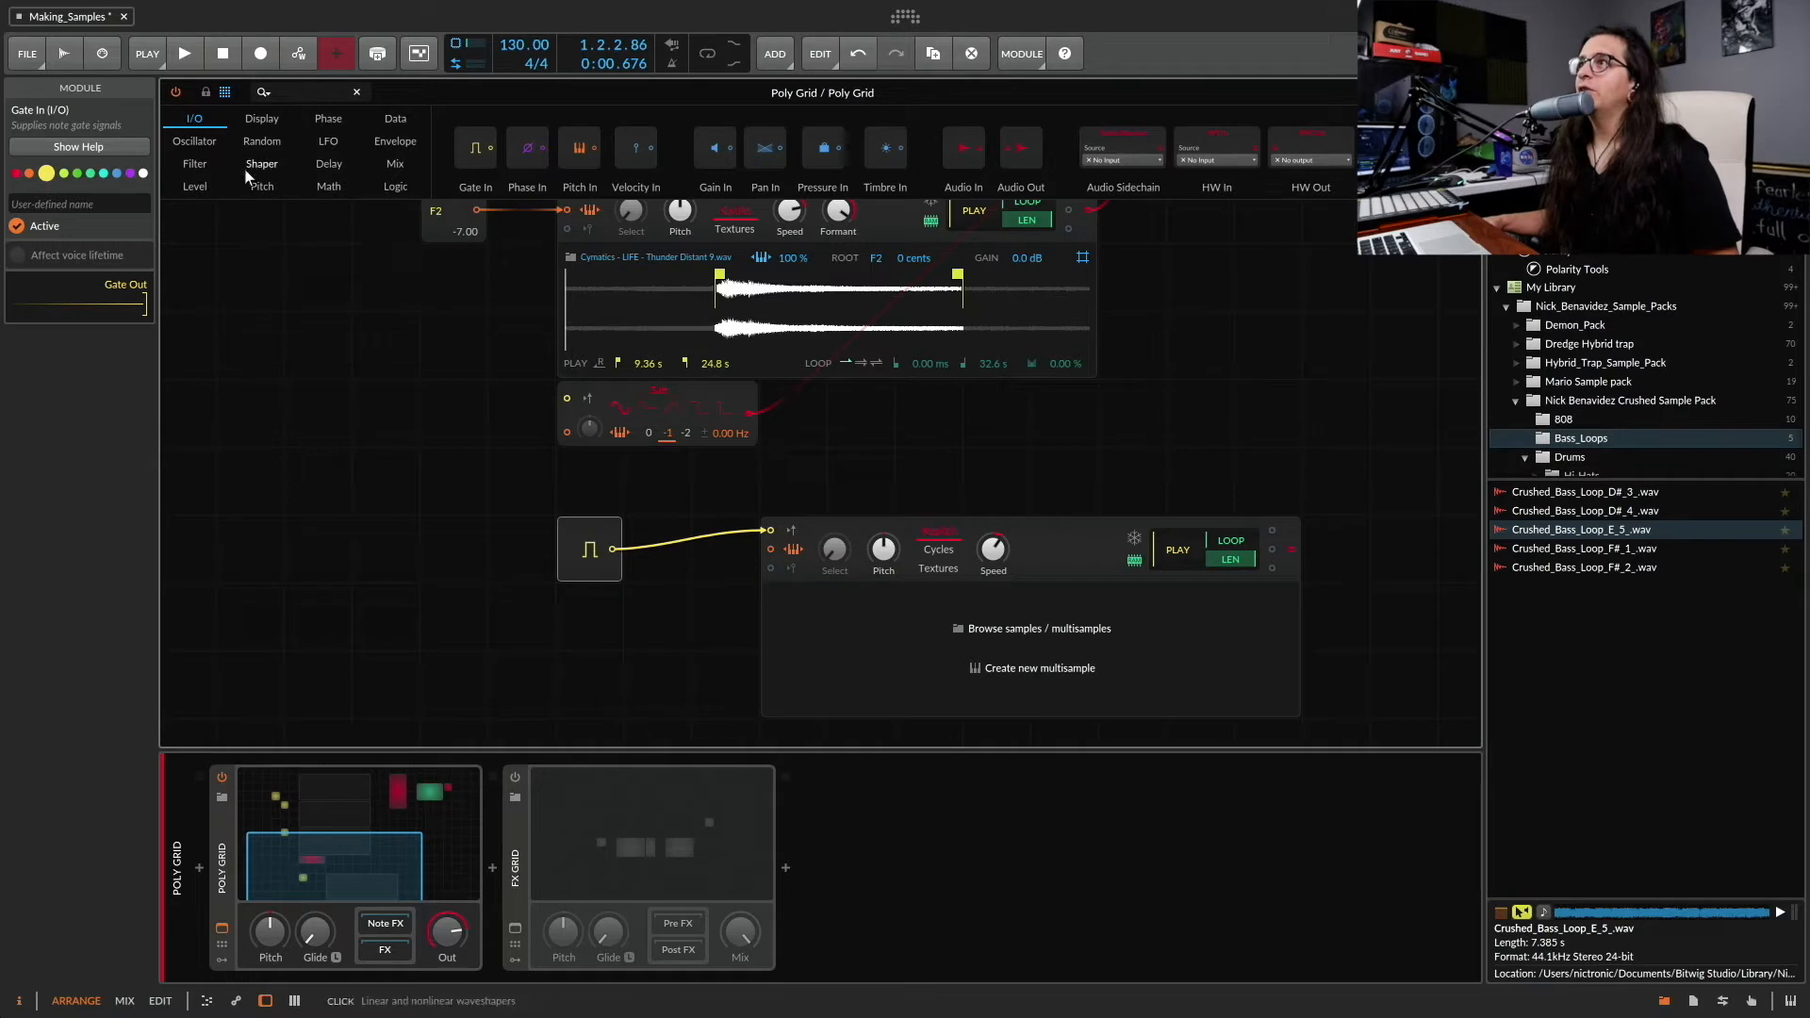
Replace the empty Sampler's Gate In with a Clock Divide logic module feeding its trigger input, and delete the Gate In
{"action": "left_click", "coordinate": [195, 149]}
{"action": "left_click", "coordinate": [196, 168]}
{"action": "left_click", "coordinate": [200, 185]}
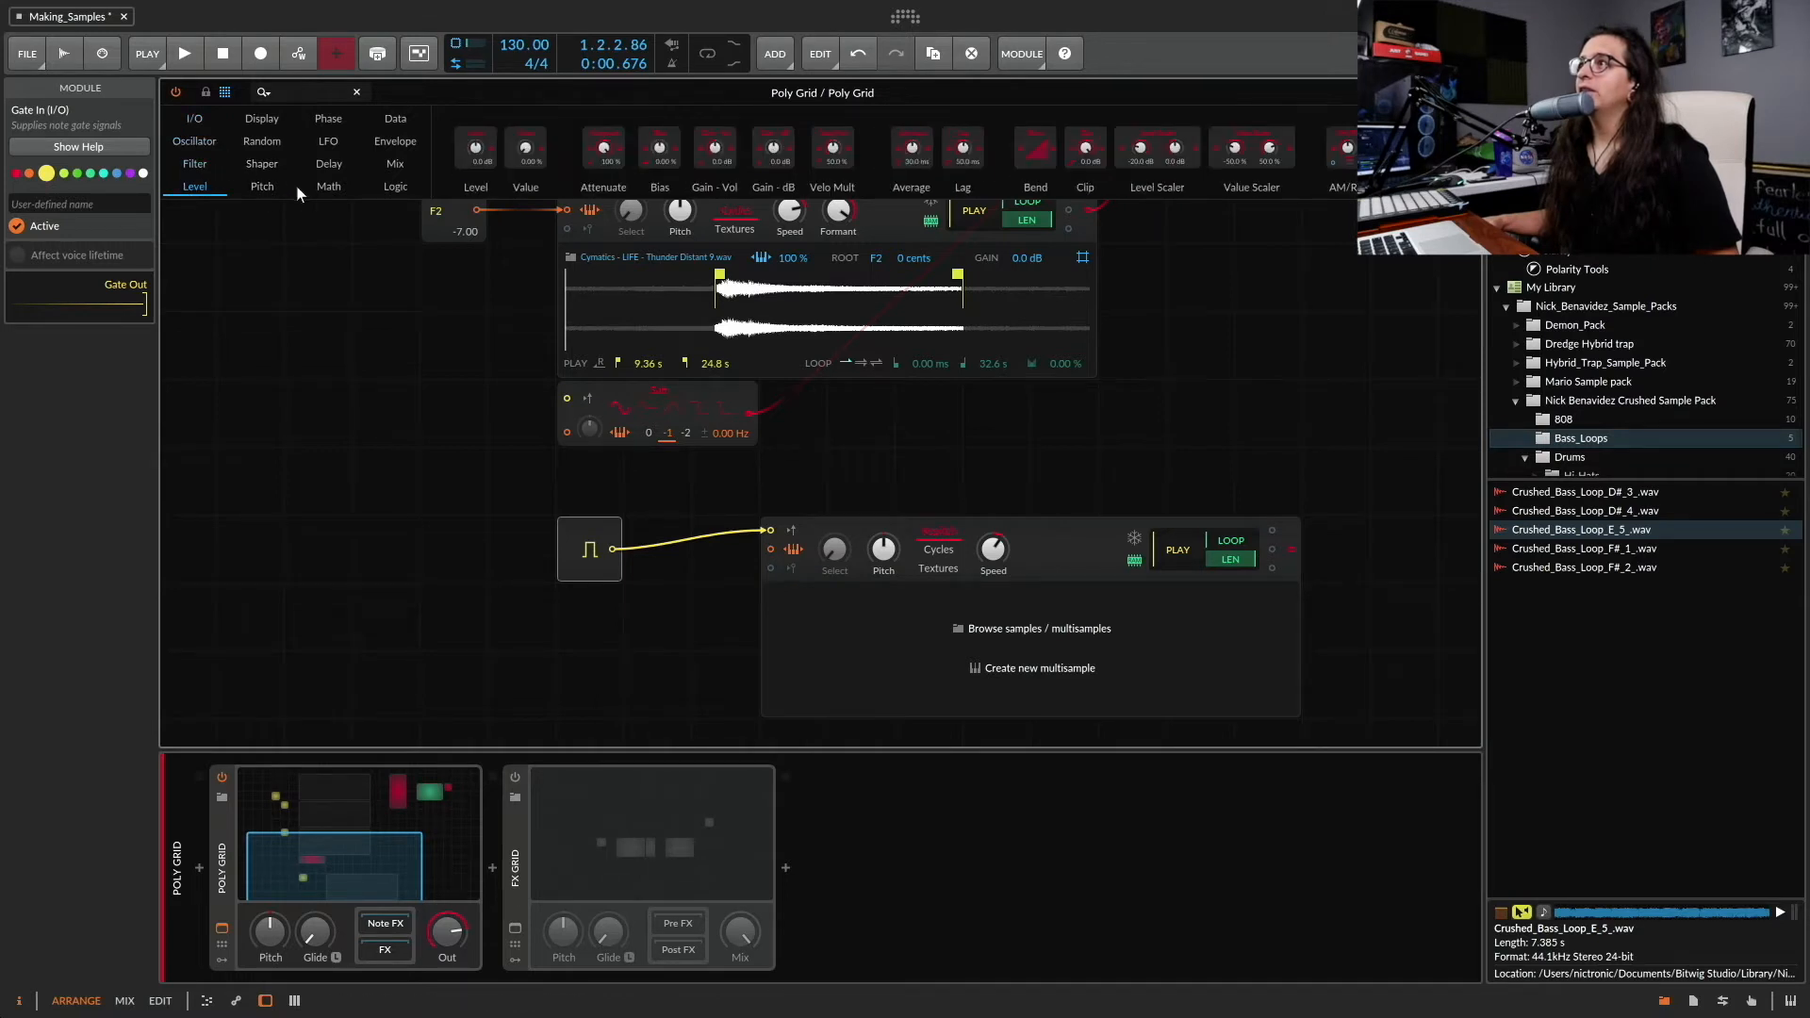
{"action": "left_click", "coordinate": [262, 186]}
{"action": "left_click", "coordinate": [262, 164]}
{"action": "left_click", "coordinate": [262, 142]}
{"action": "left_click", "coordinate": [395, 185]}
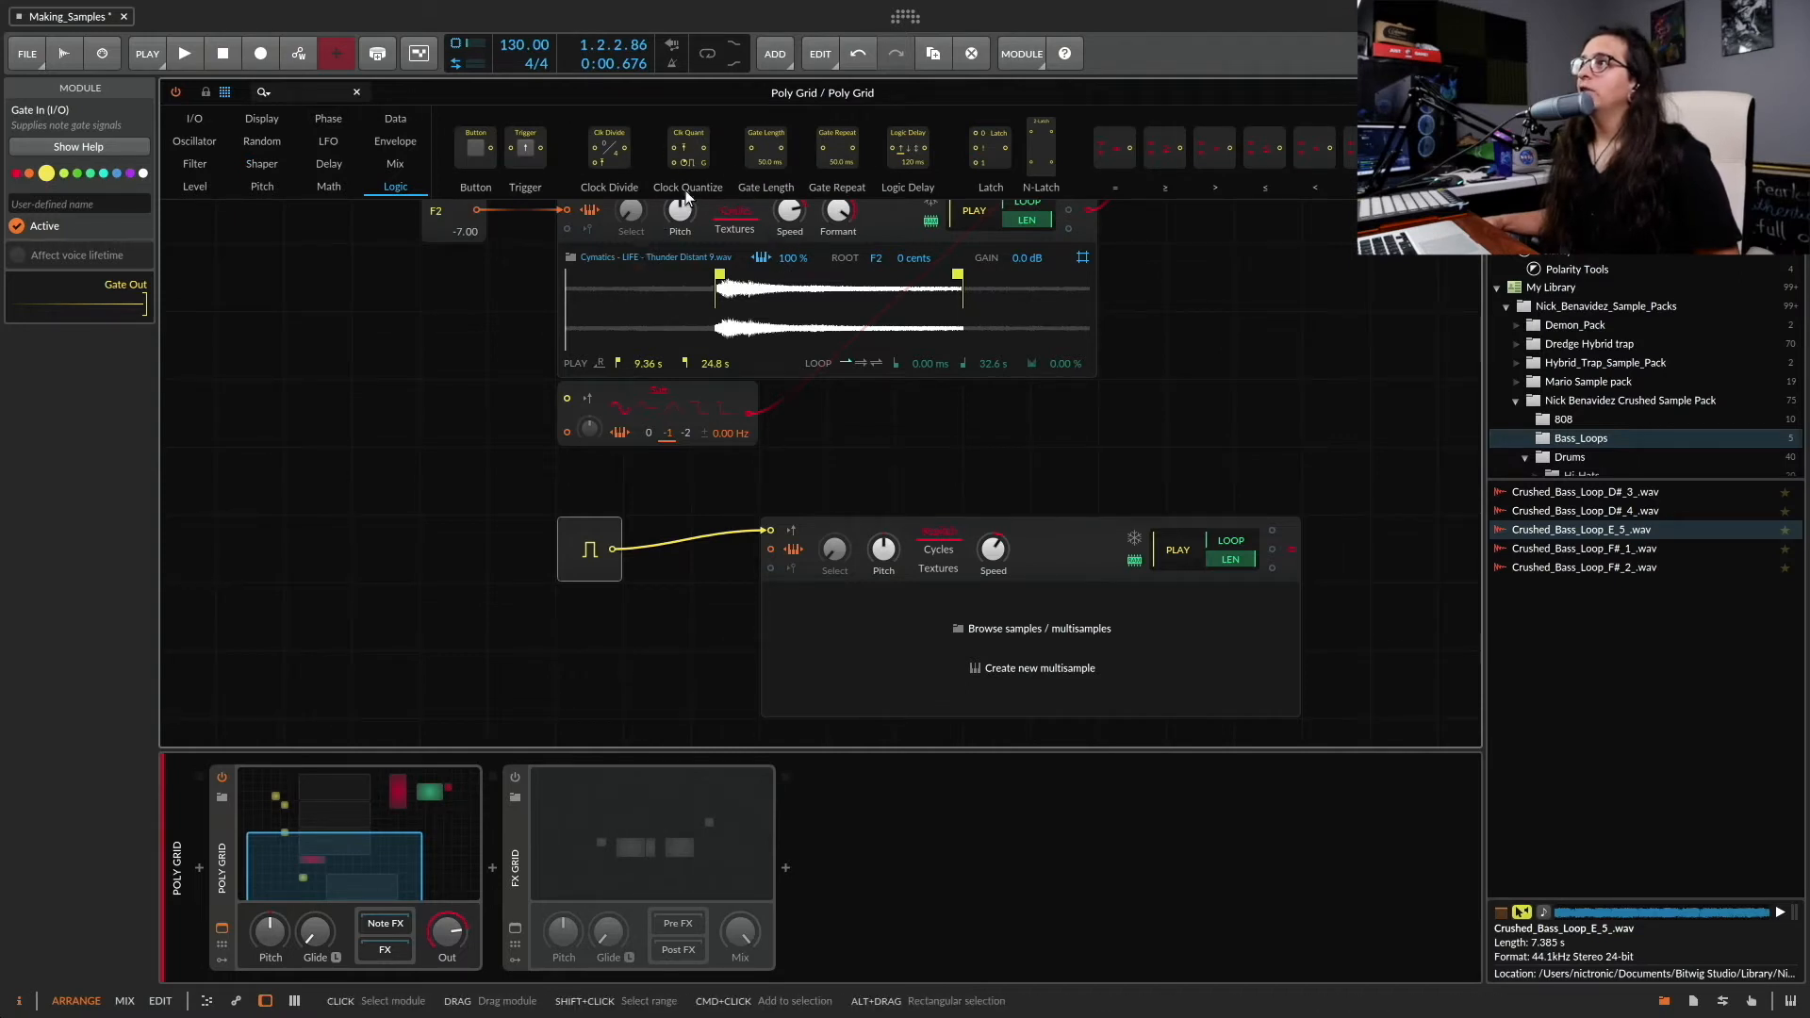
{"action": "left_click_drag", "start_coordinate": [636, 158], "coordinate": [524, 545]}
{"action": "left_click_drag", "start_coordinate": [510, 538], "coordinate": [633, 545]}
{"action": "left_click", "coordinate": [601, 546]}
{"action": "key", "text": "Delete"}
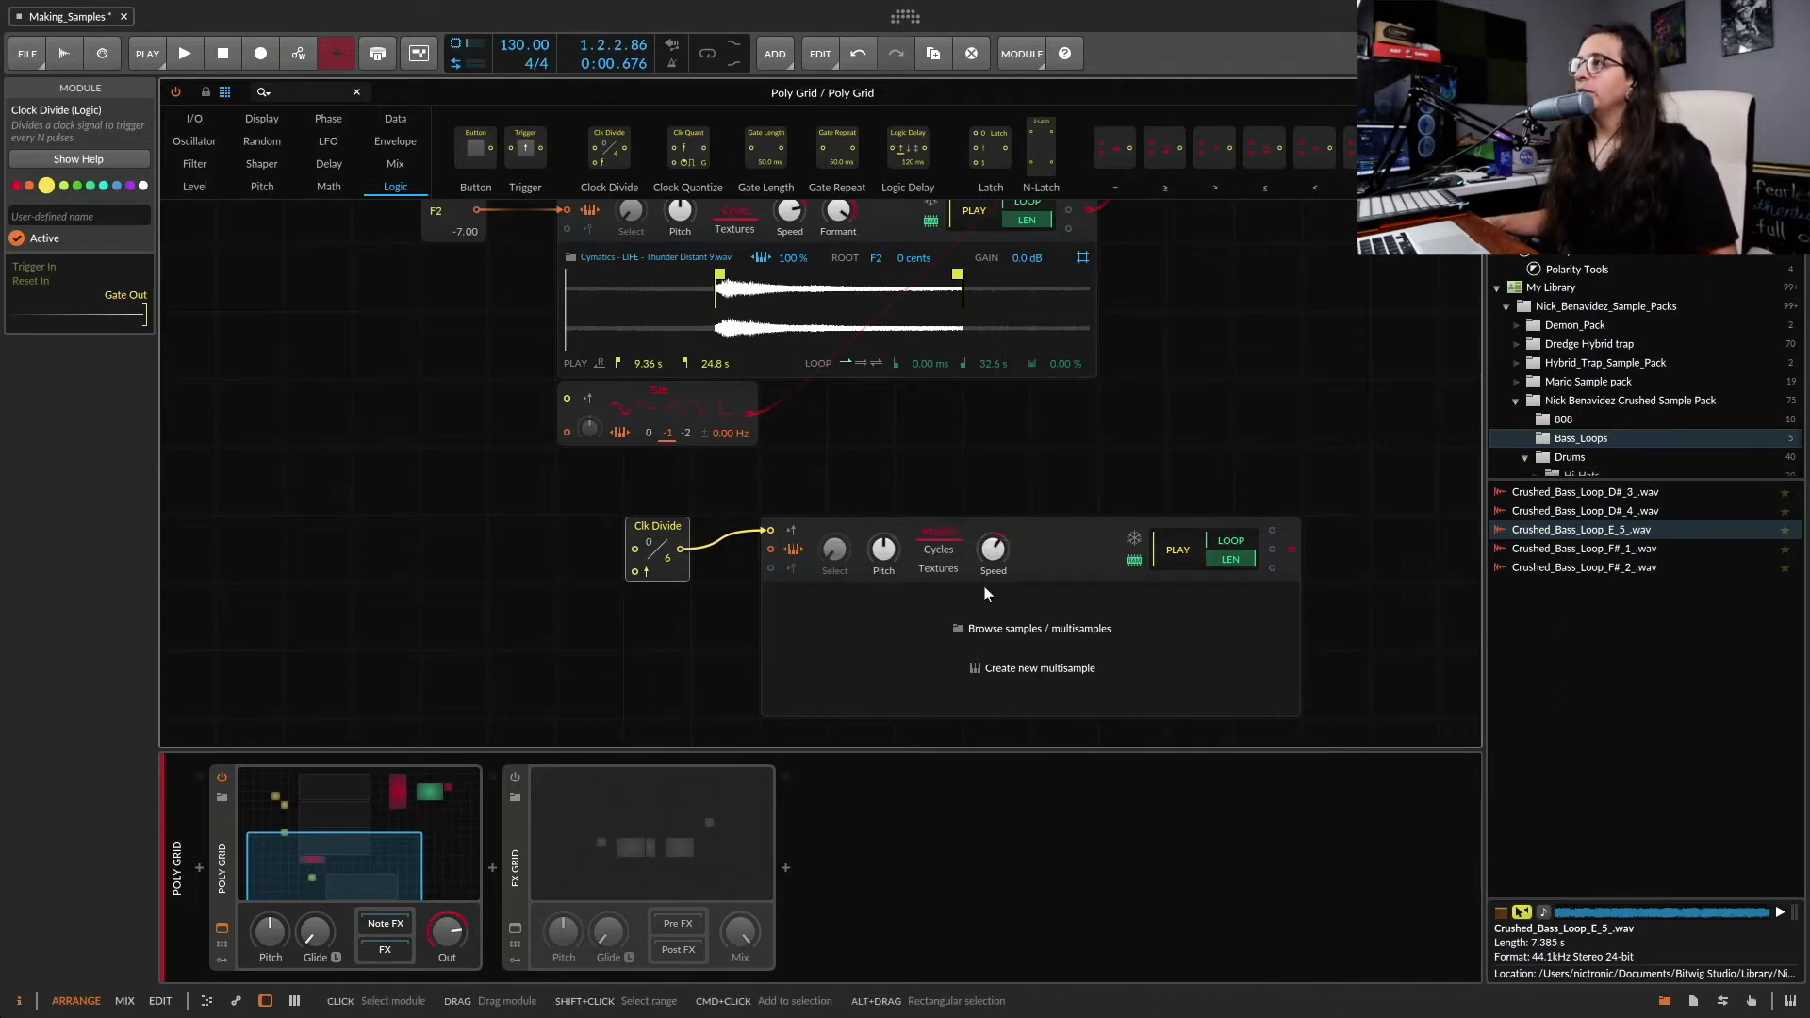
Delete the empty Sampler and the Clock Divide module feeding it, keeping the Sub oscillator in the patch
{"action": "left_click", "coordinate": [1112, 545]}
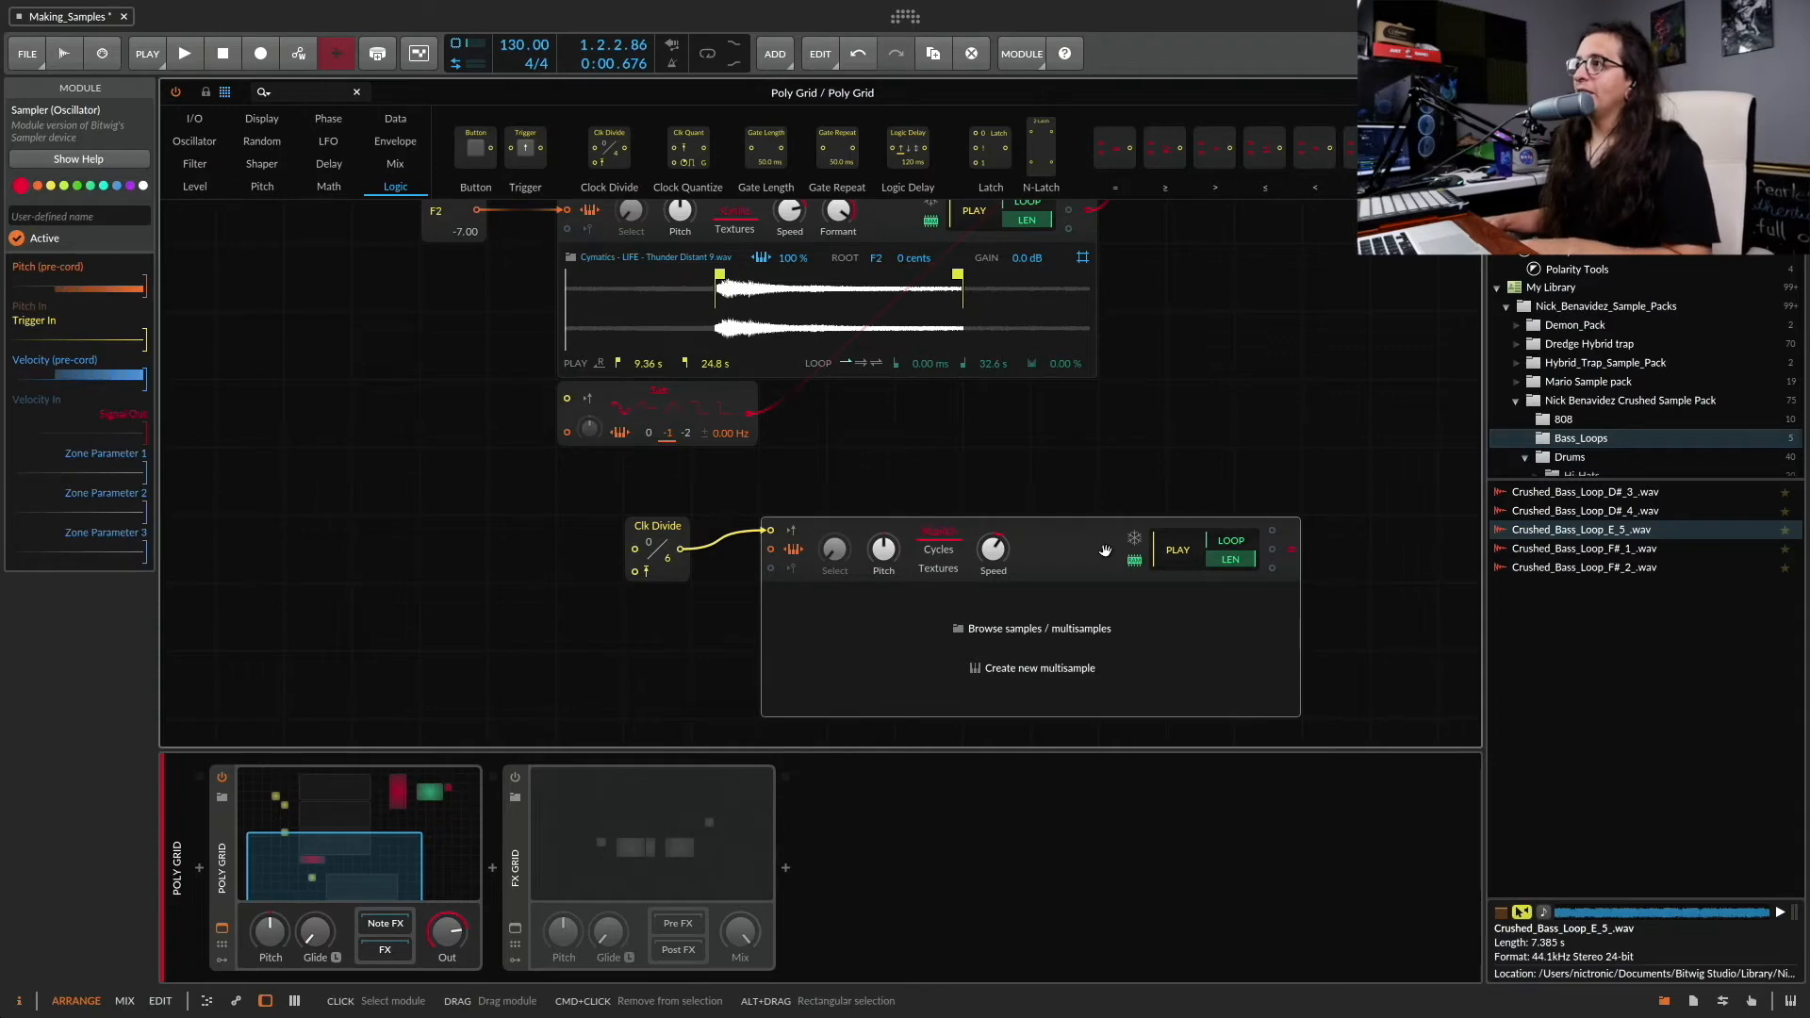
{"action": "key", "text": "Delete"}
{"action": "key", "text": "super+z"}
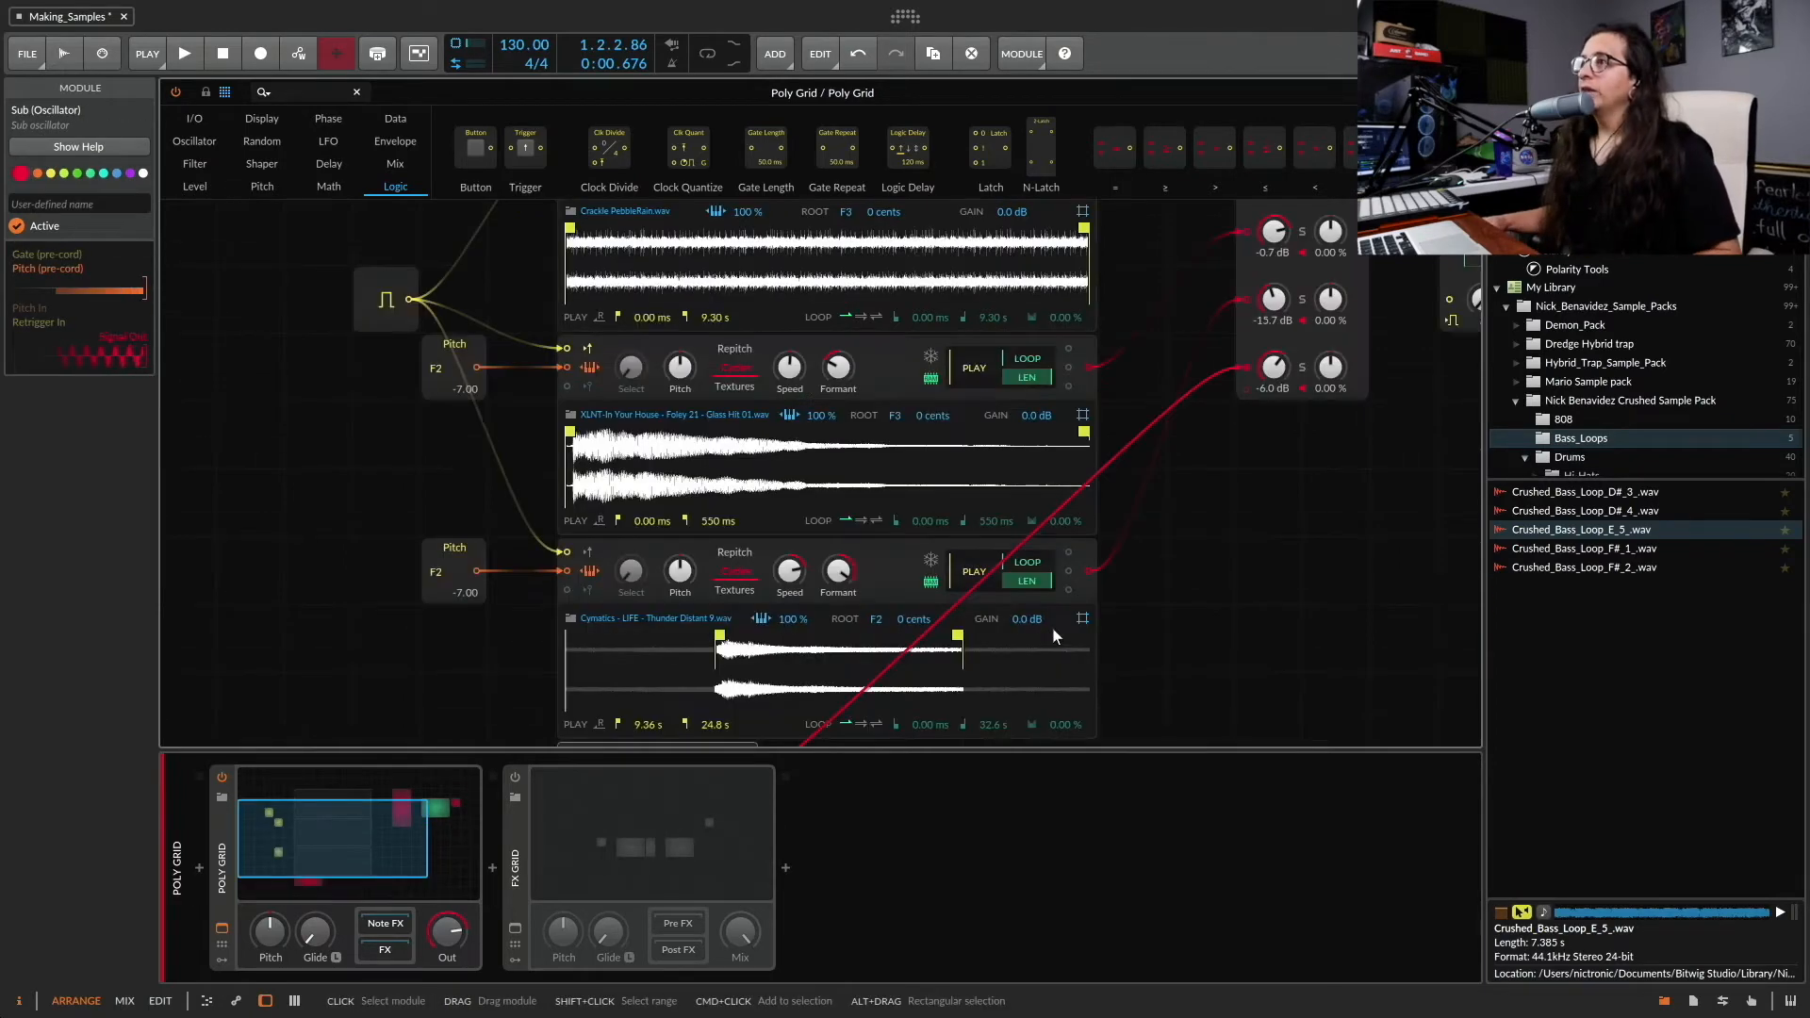
Examine how the Gate In module connects to the trigger inputs of the three samplers
{"action": "scroll", "coordinate": [842, 450], "scroll_direction": "up", "scroll_amount": 3}
{"action": "scroll", "coordinate": [927, 529], "scroll_direction": "down", "scroll_amount": 3}
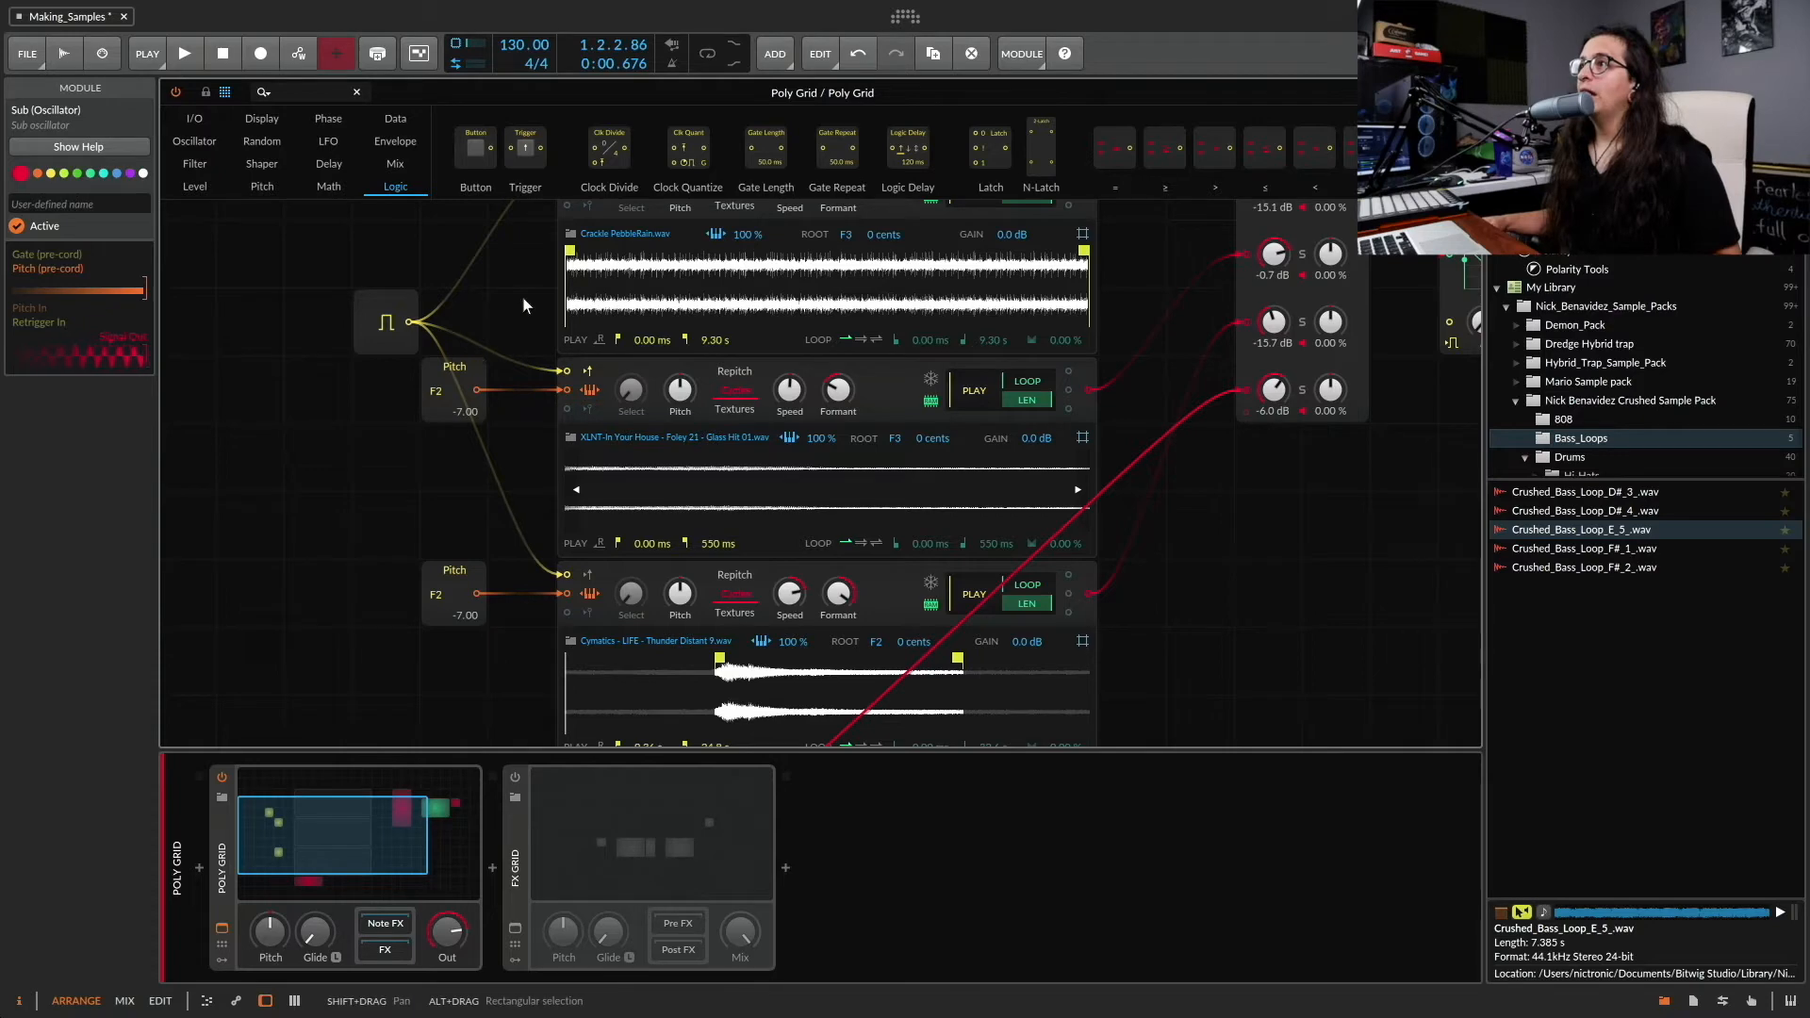
{"action": "scroll", "coordinate": [475, 423], "scroll_direction": "up", "scroll_amount": 5}
{"action": "scroll", "coordinate": [556, 456], "scroll_direction": "down", "scroll_amount": 2}
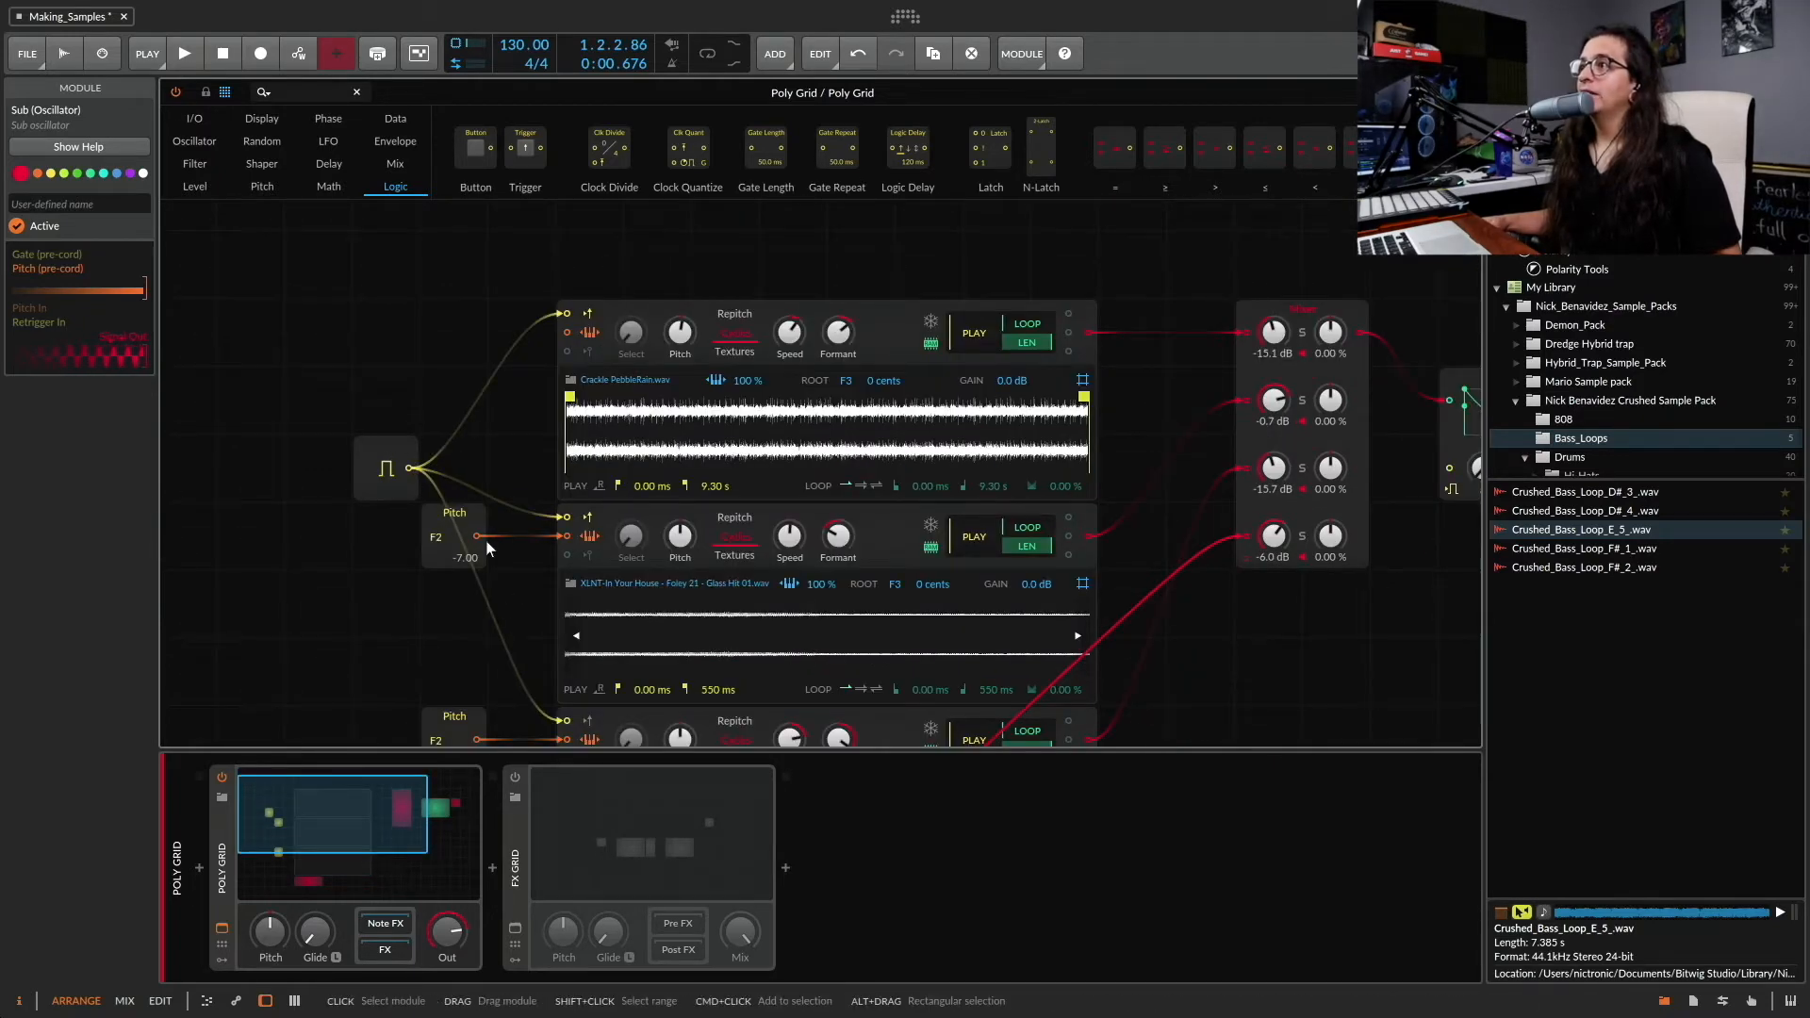
{"action": "left_click", "coordinate": [385, 475]}
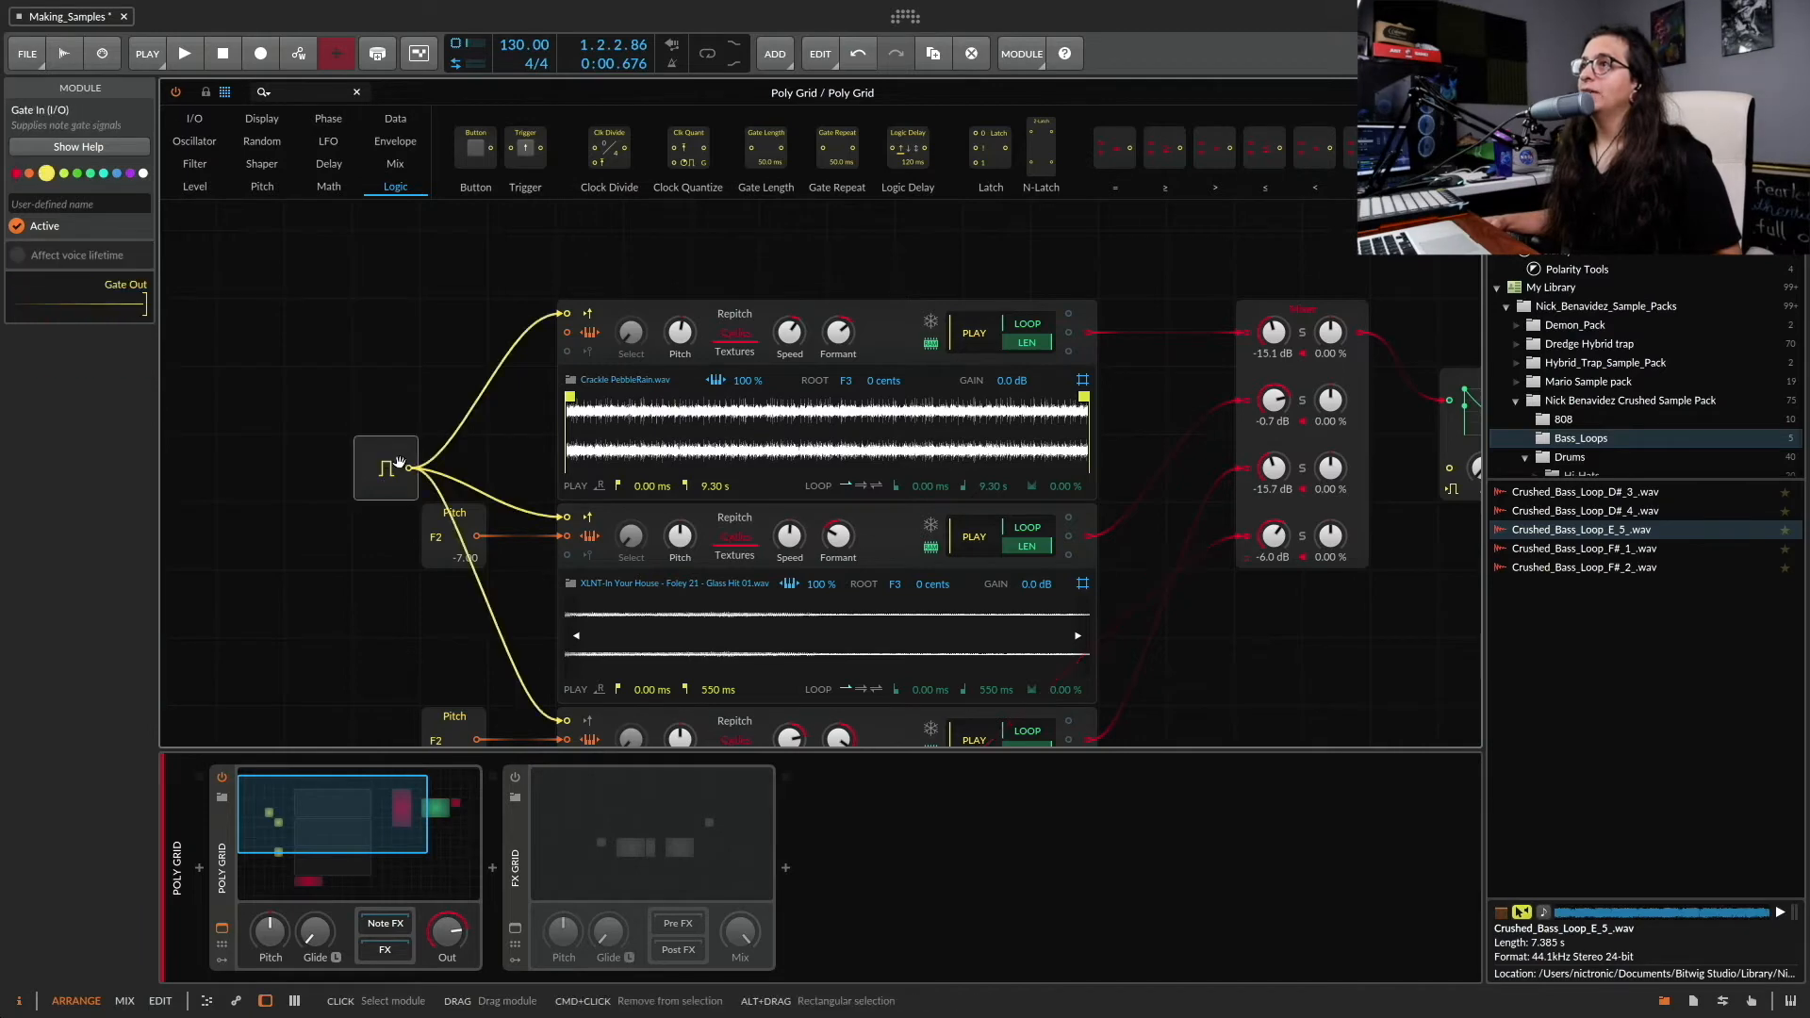
{"action": "scroll", "coordinate": [396, 594], "scroll_direction": "down", "scroll_amount": 2}
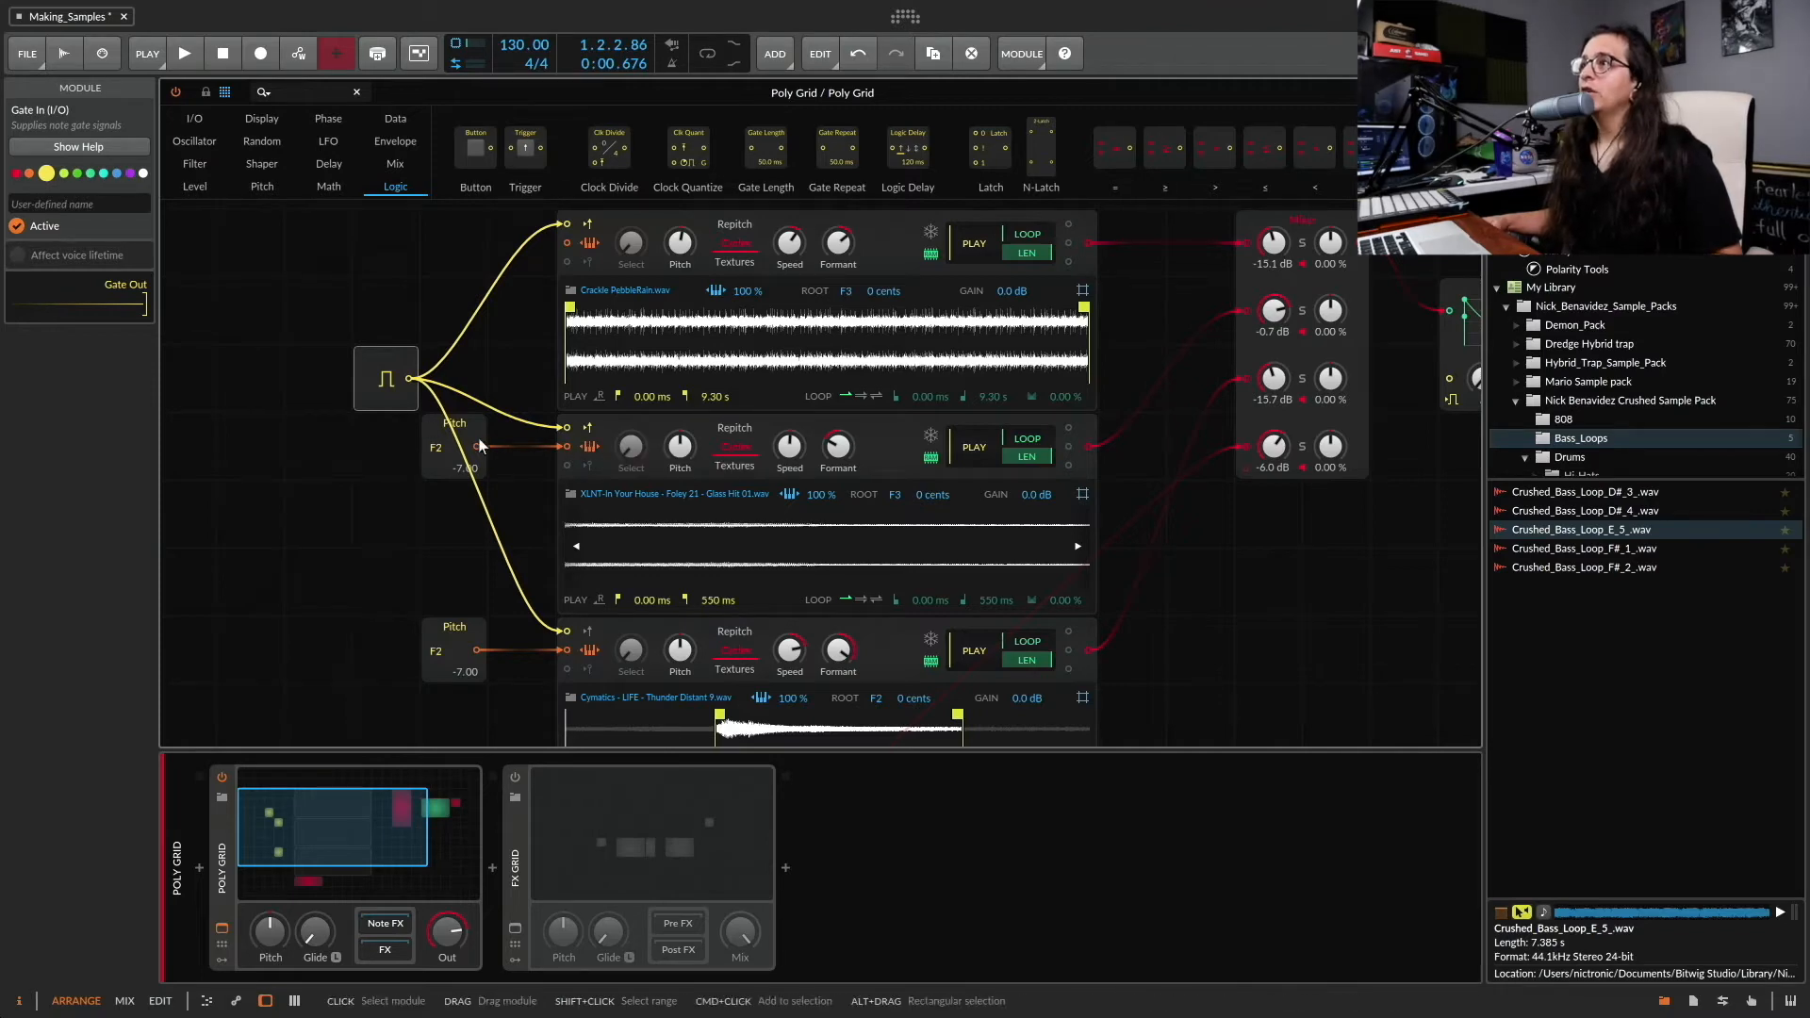
{"action": "scroll", "coordinate": [522, 568], "scroll_direction": "up", "scroll_amount": 3}
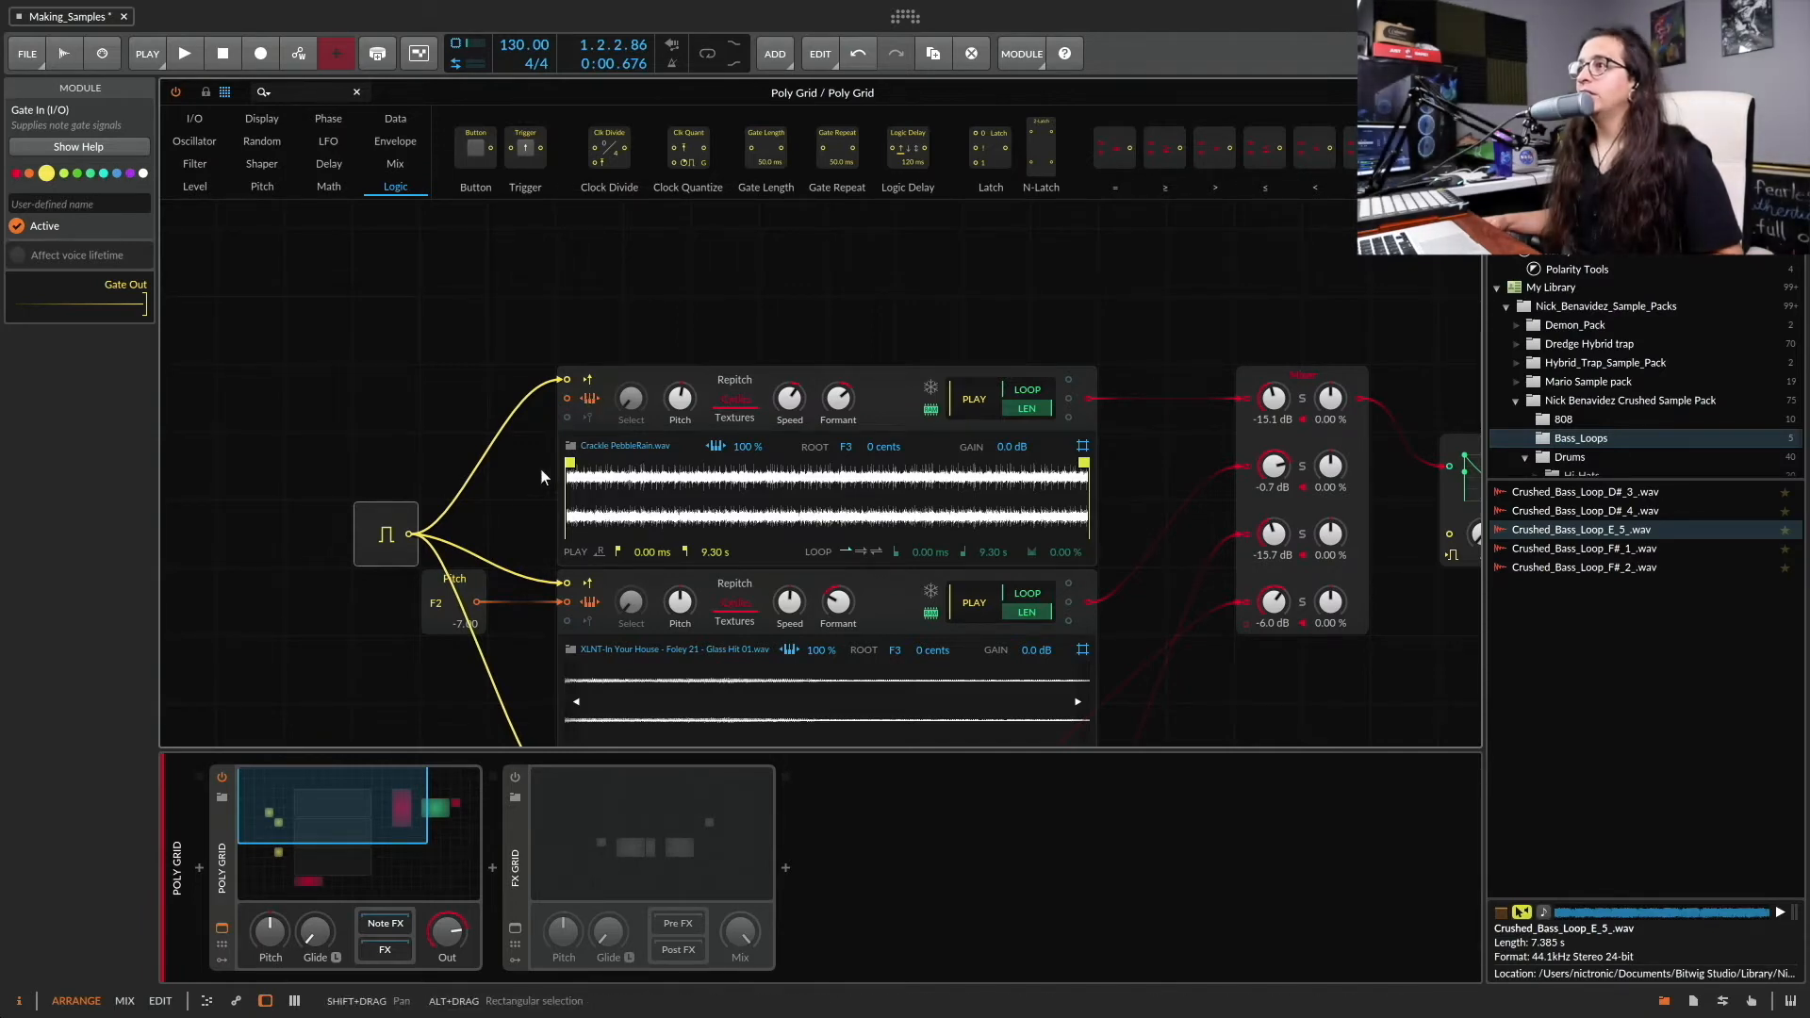
{"action": "scroll", "coordinate": [540, 468], "scroll_direction": "down", "scroll_amount": 3}
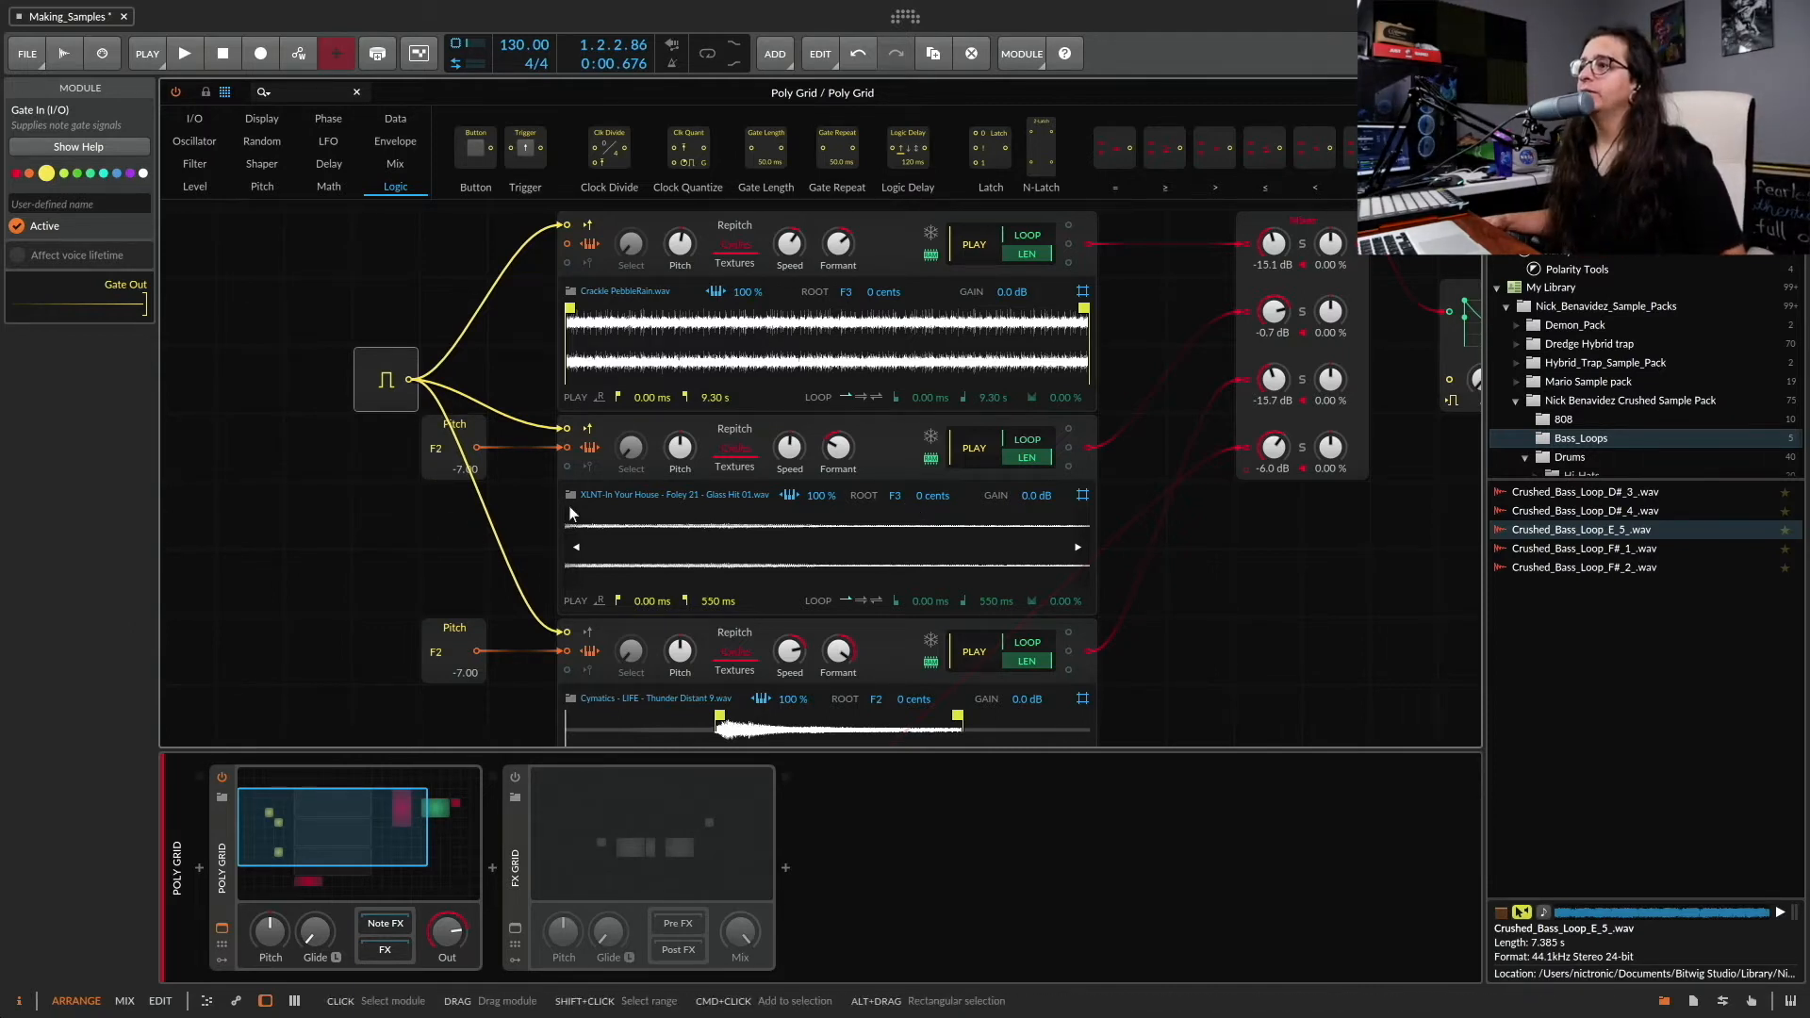
Play the patch twice, zooming the Glass Hit sampler's waveform out to its full length between the two playbacks
{"action": "key", "text": "space"}
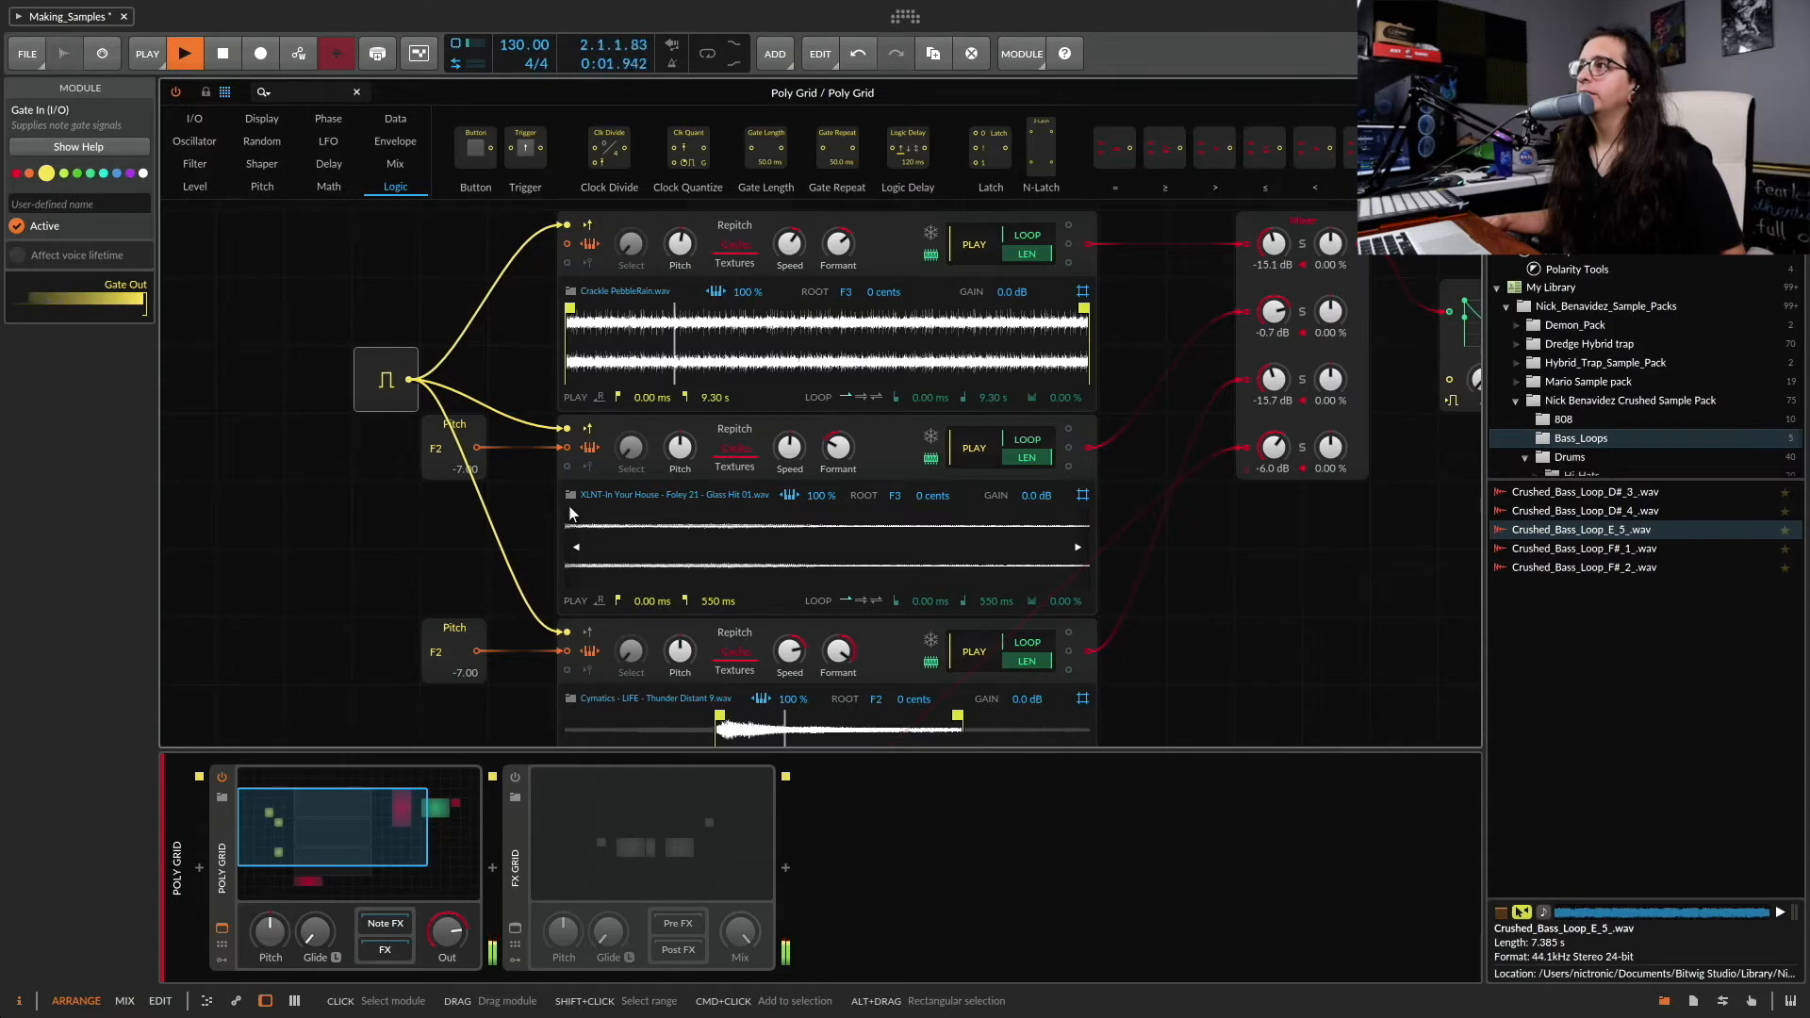
{"action": "key", "text": "space"}
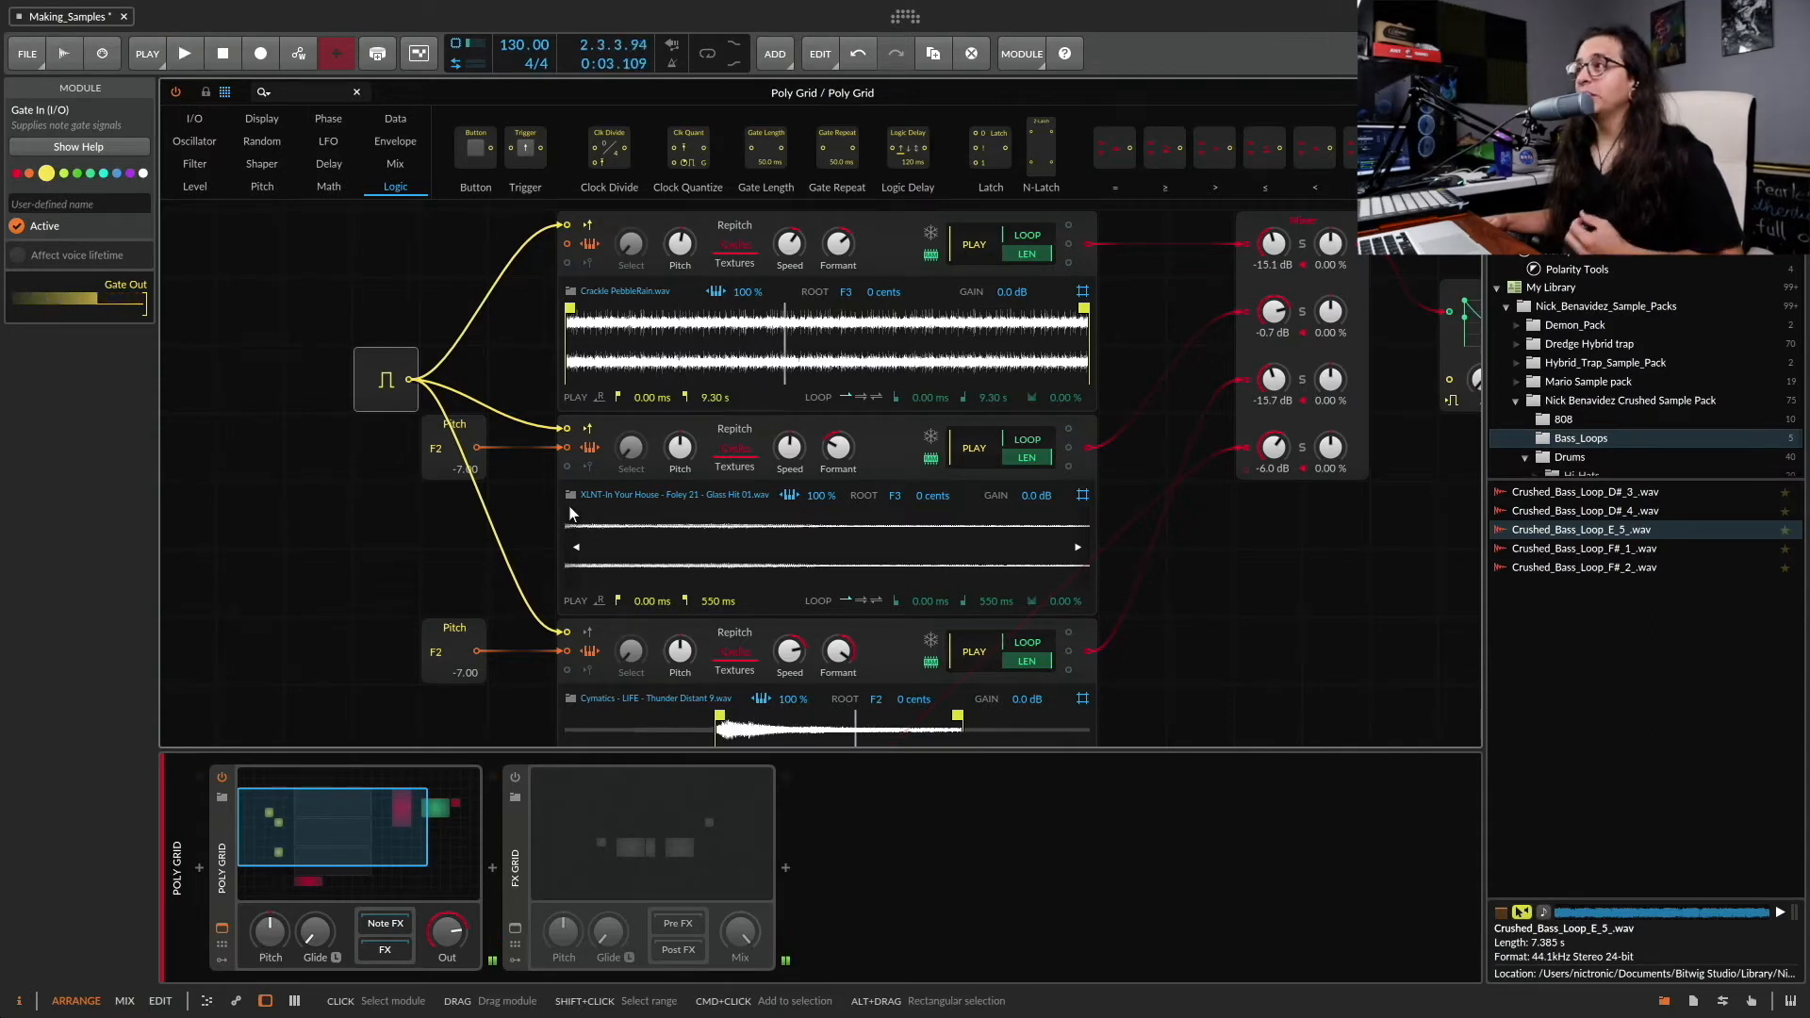
{"action": "left_click_drag", "start_coordinate": [831, 547], "coordinate": [831, 603]}
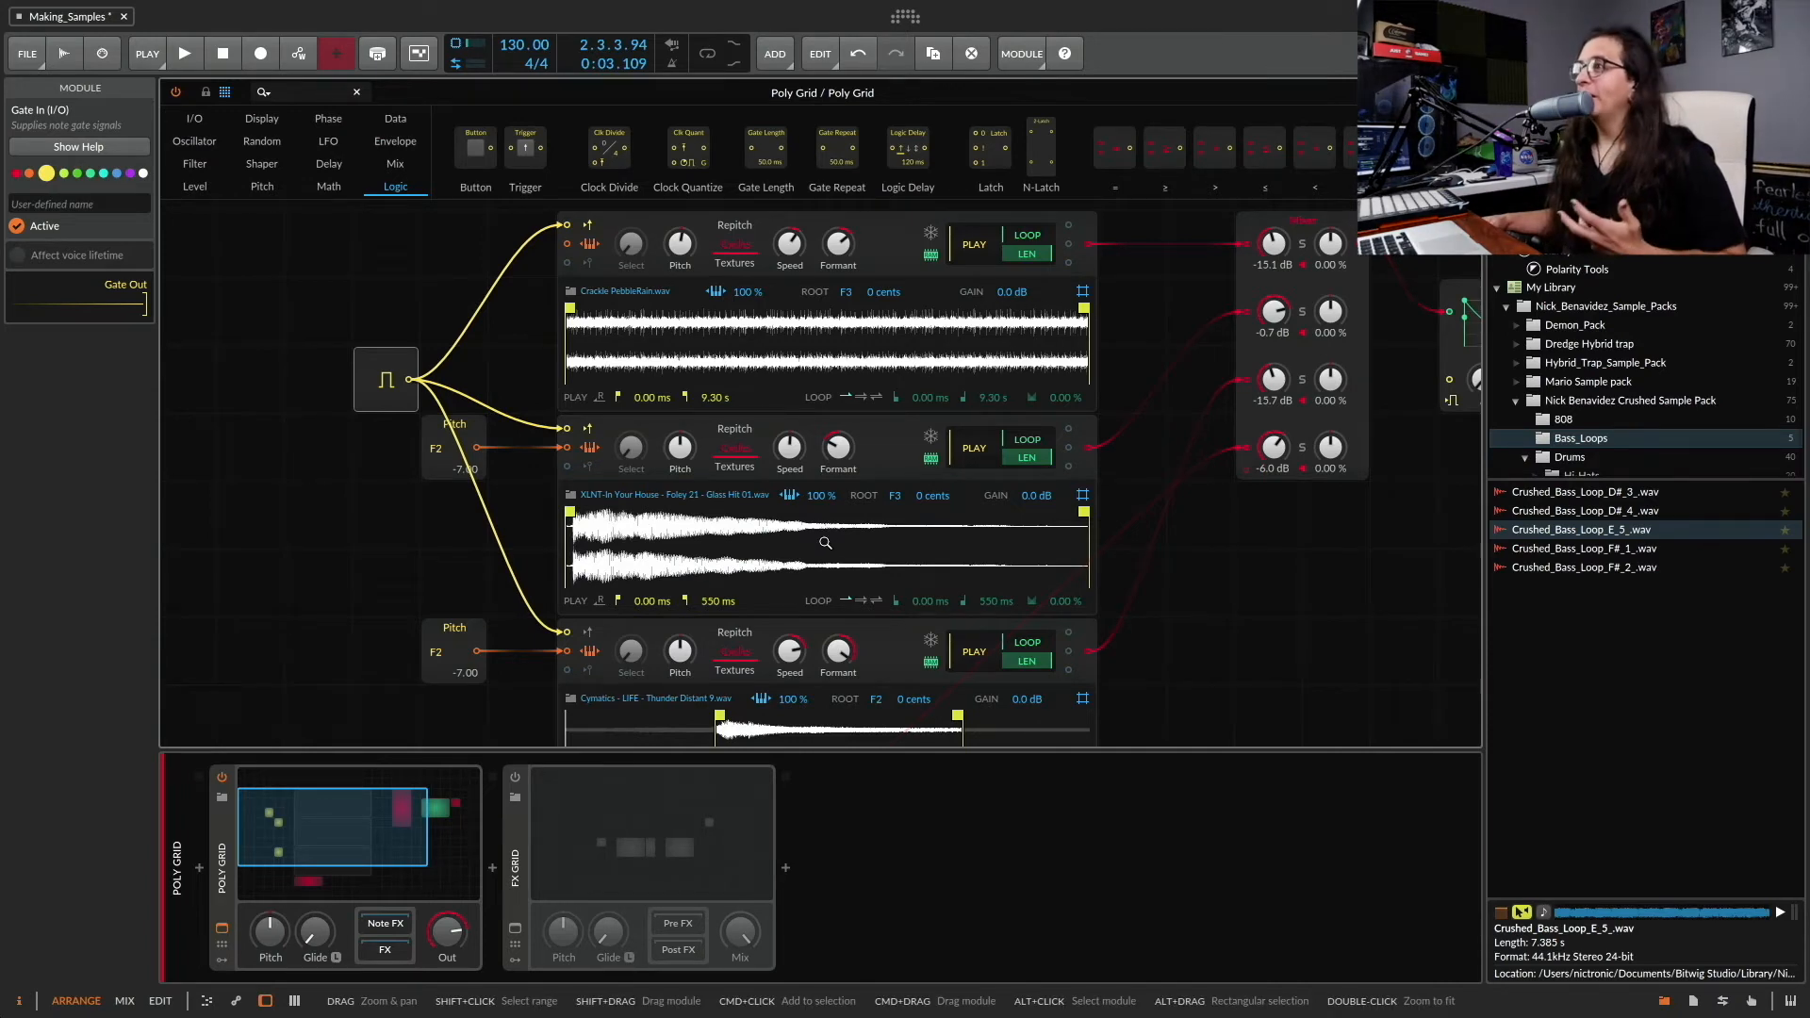
{"action": "key", "text": "space"}
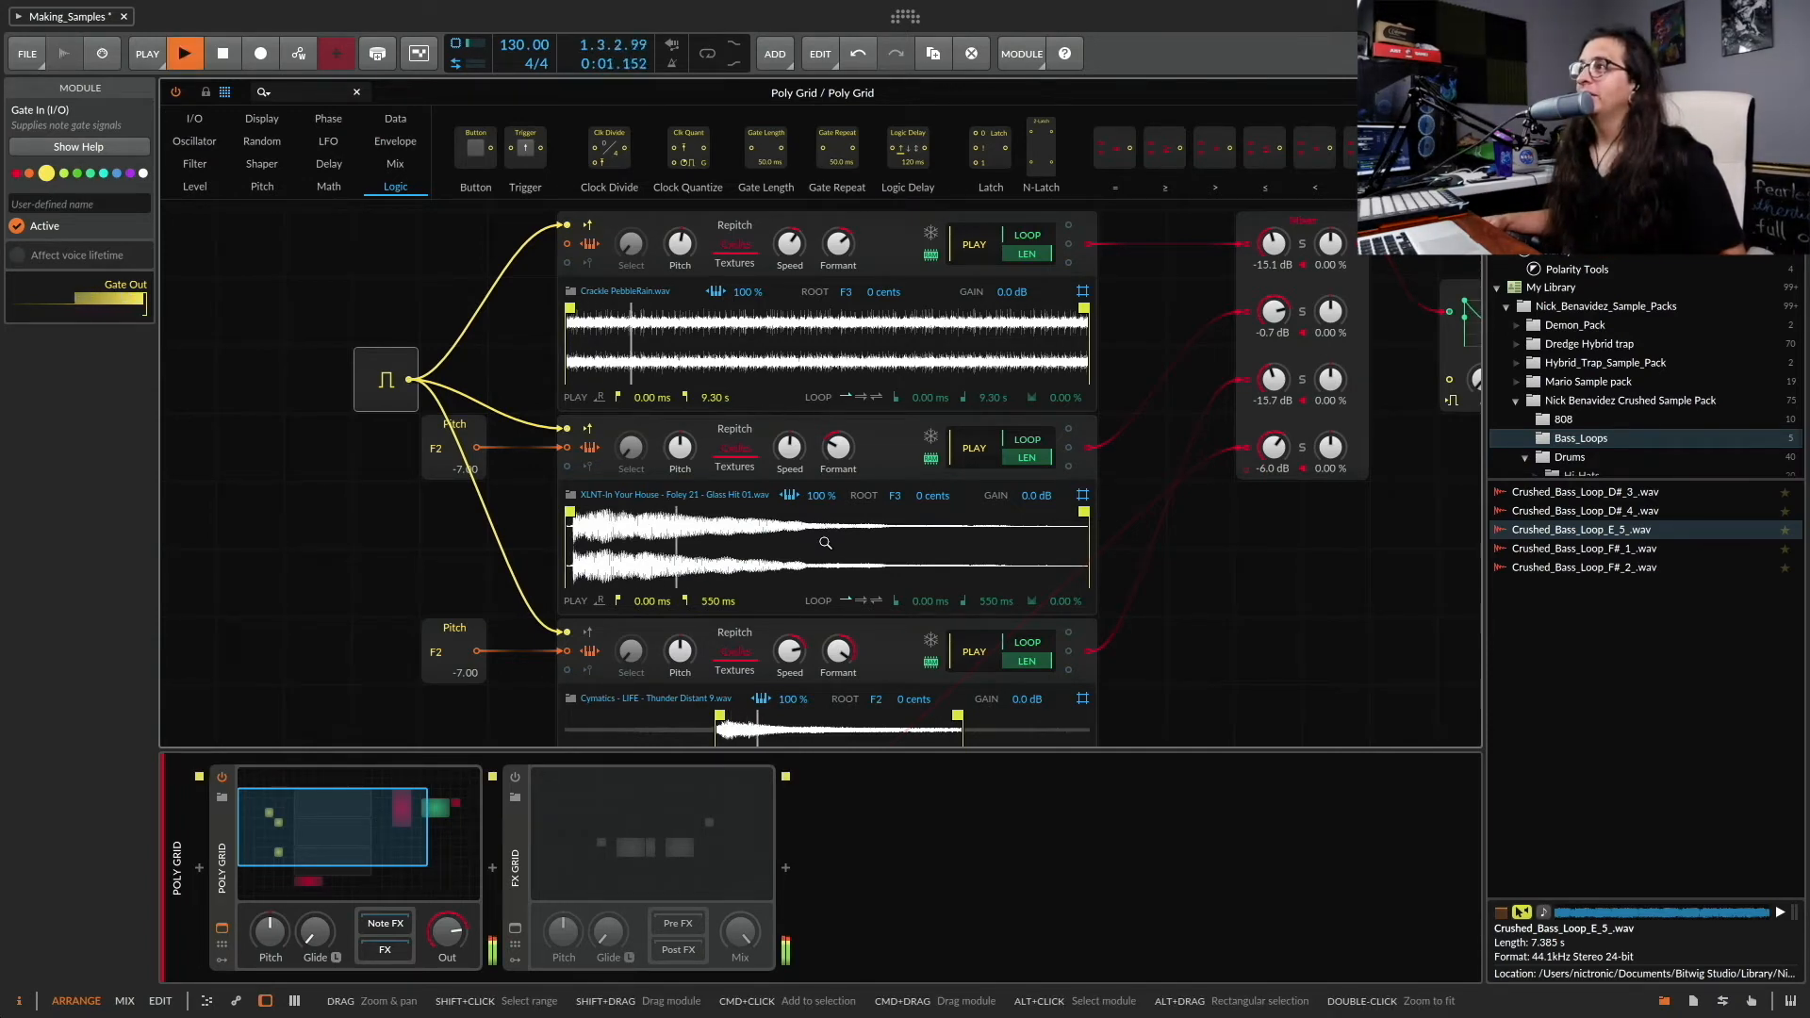
{"action": "key", "text": "space"}
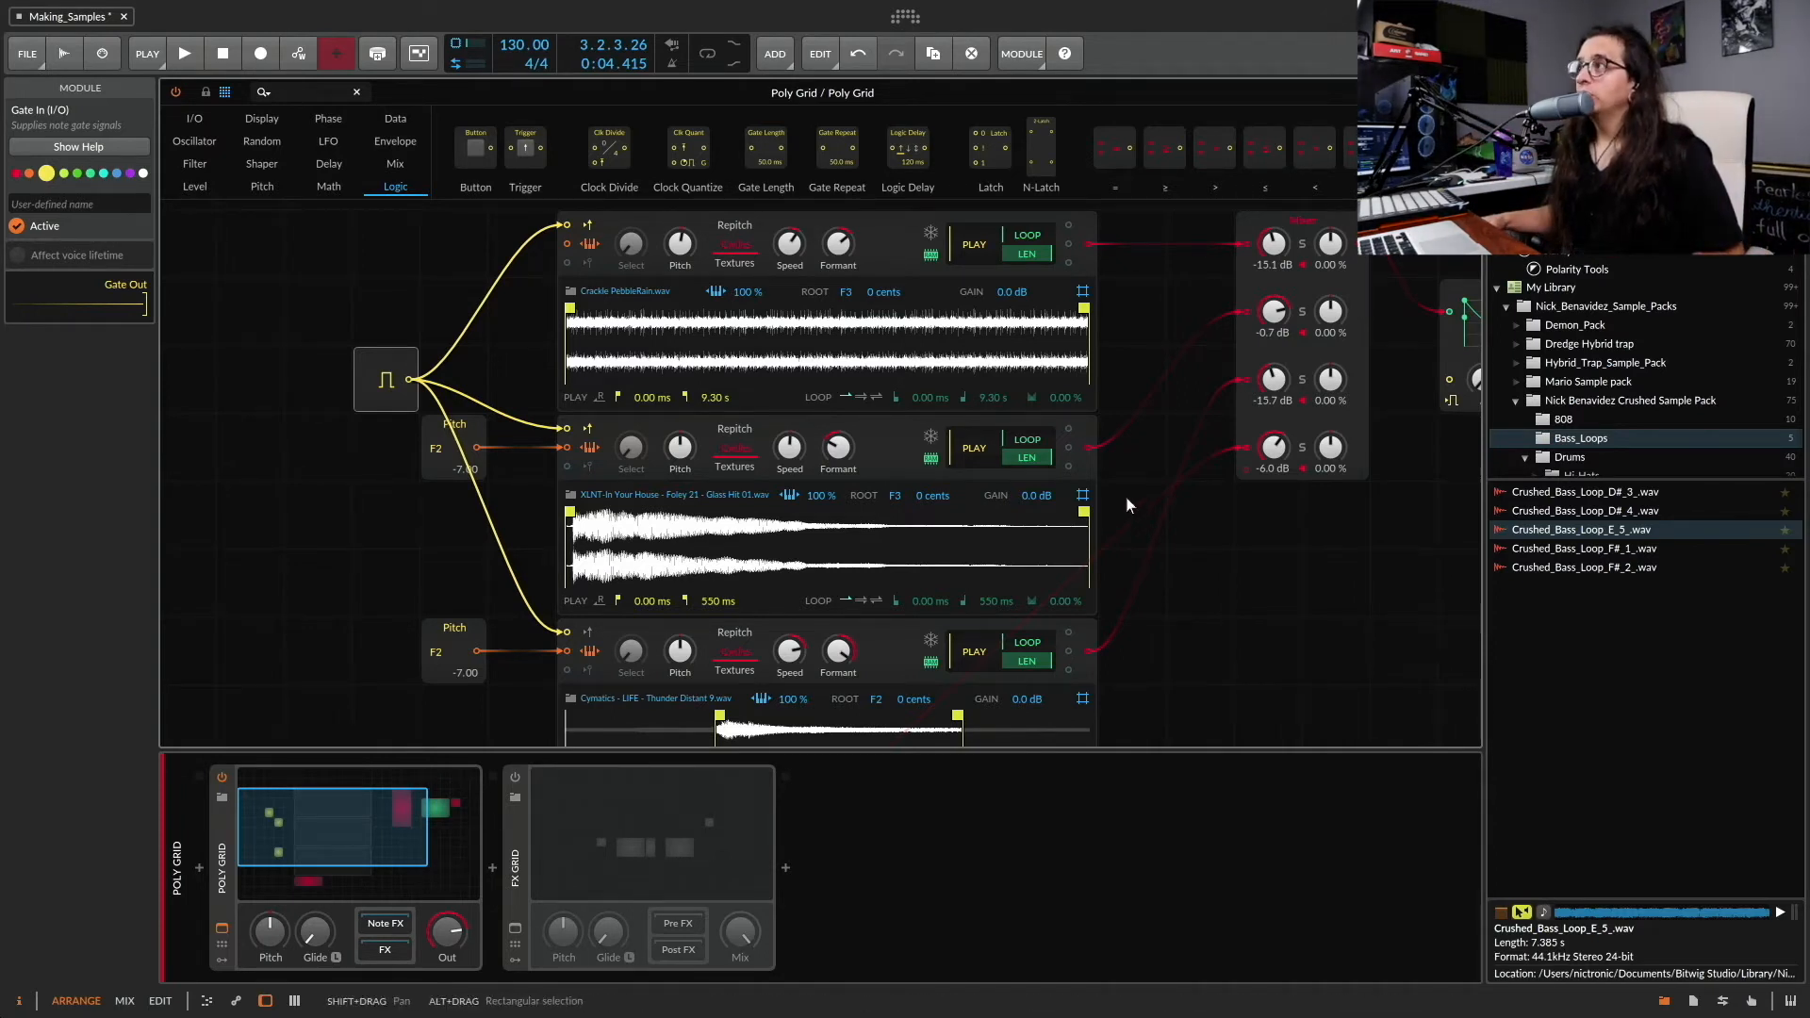
Set the play mode of all three samplers to Repitch and audition the patch
{"action": "scroll", "coordinate": [1124, 495], "scroll_direction": "down", "scroll_amount": 1}
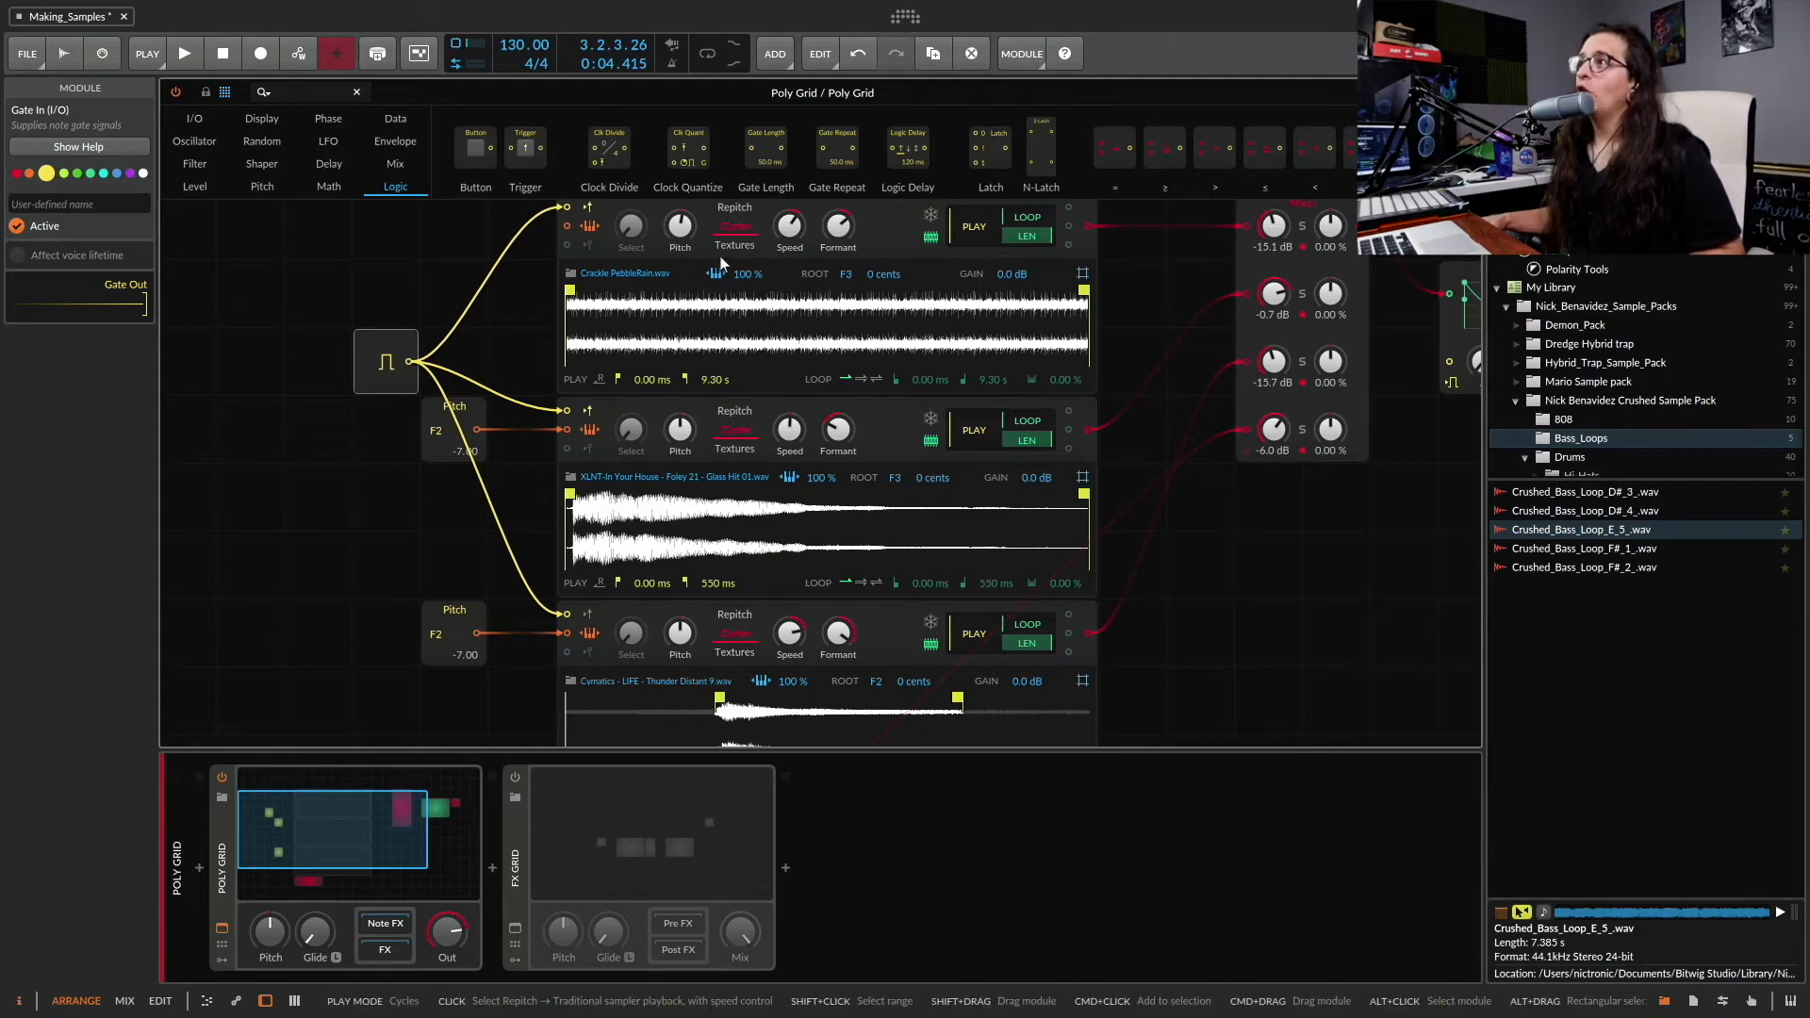
{"action": "left_click", "coordinate": [740, 627]}
{"action": "left_click", "coordinate": [736, 430]}
{"action": "left_click", "coordinate": [737, 213]}
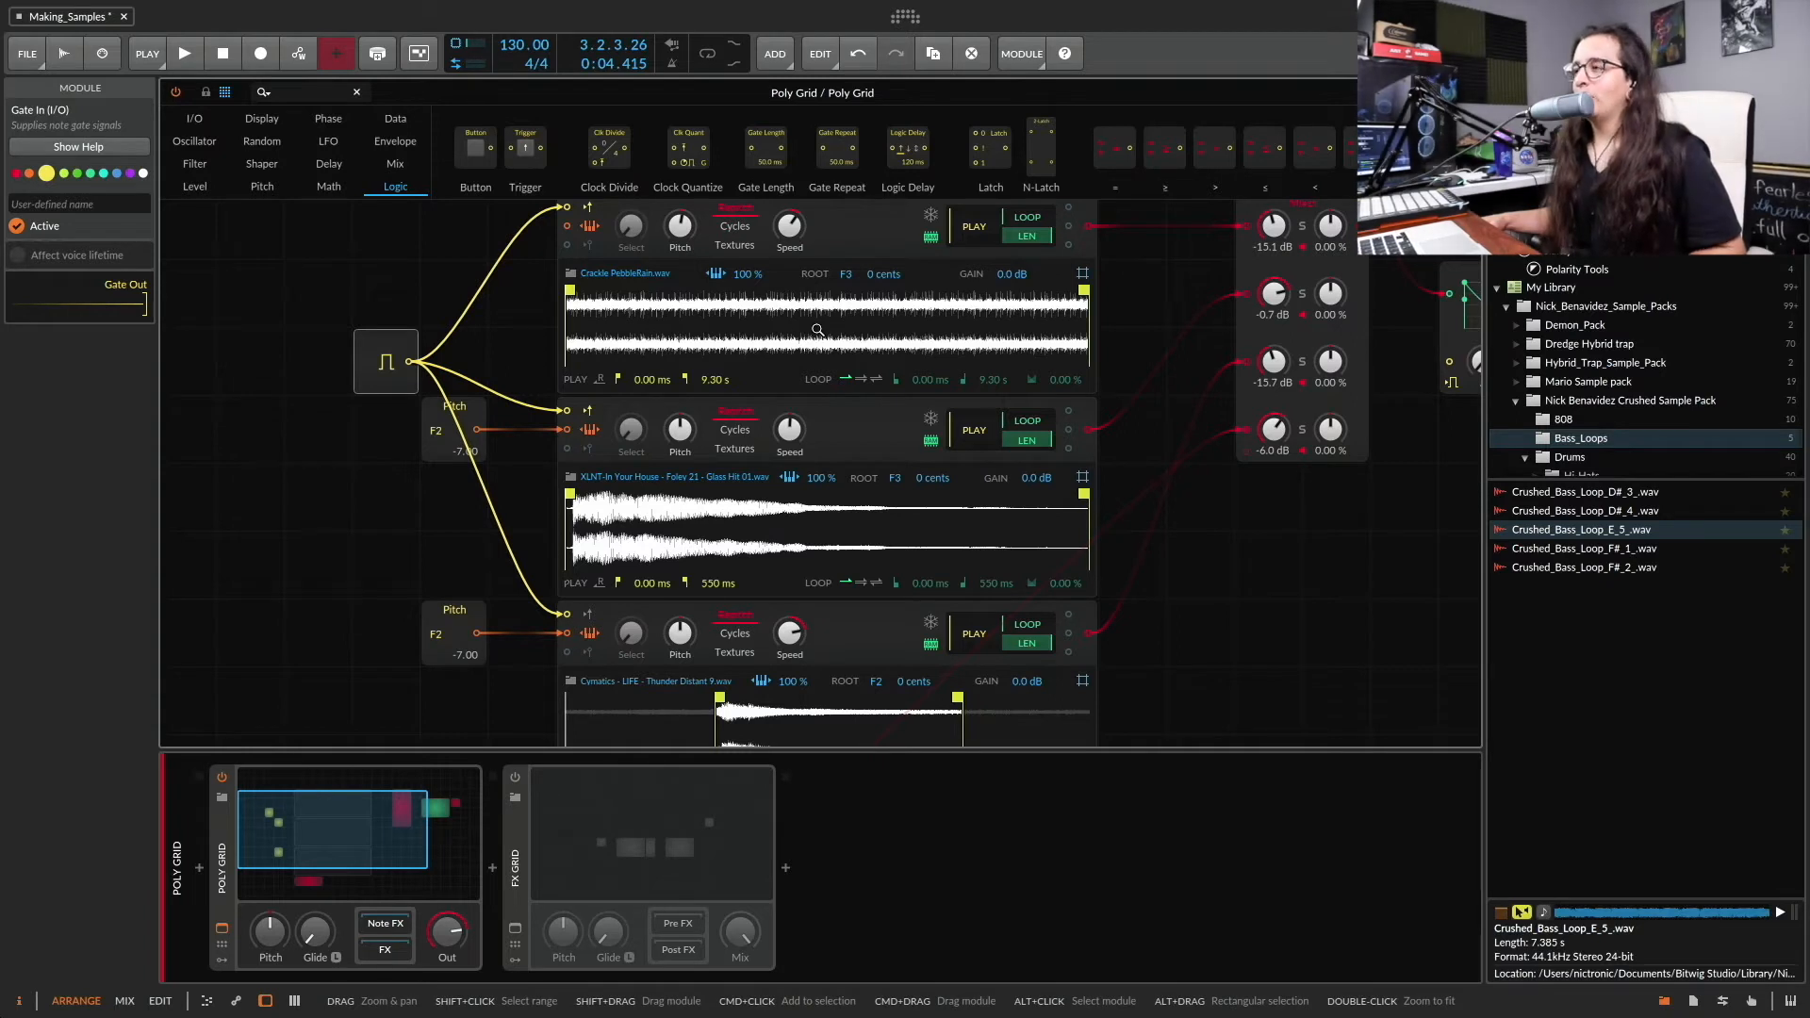
{"action": "key", "text": "space"}
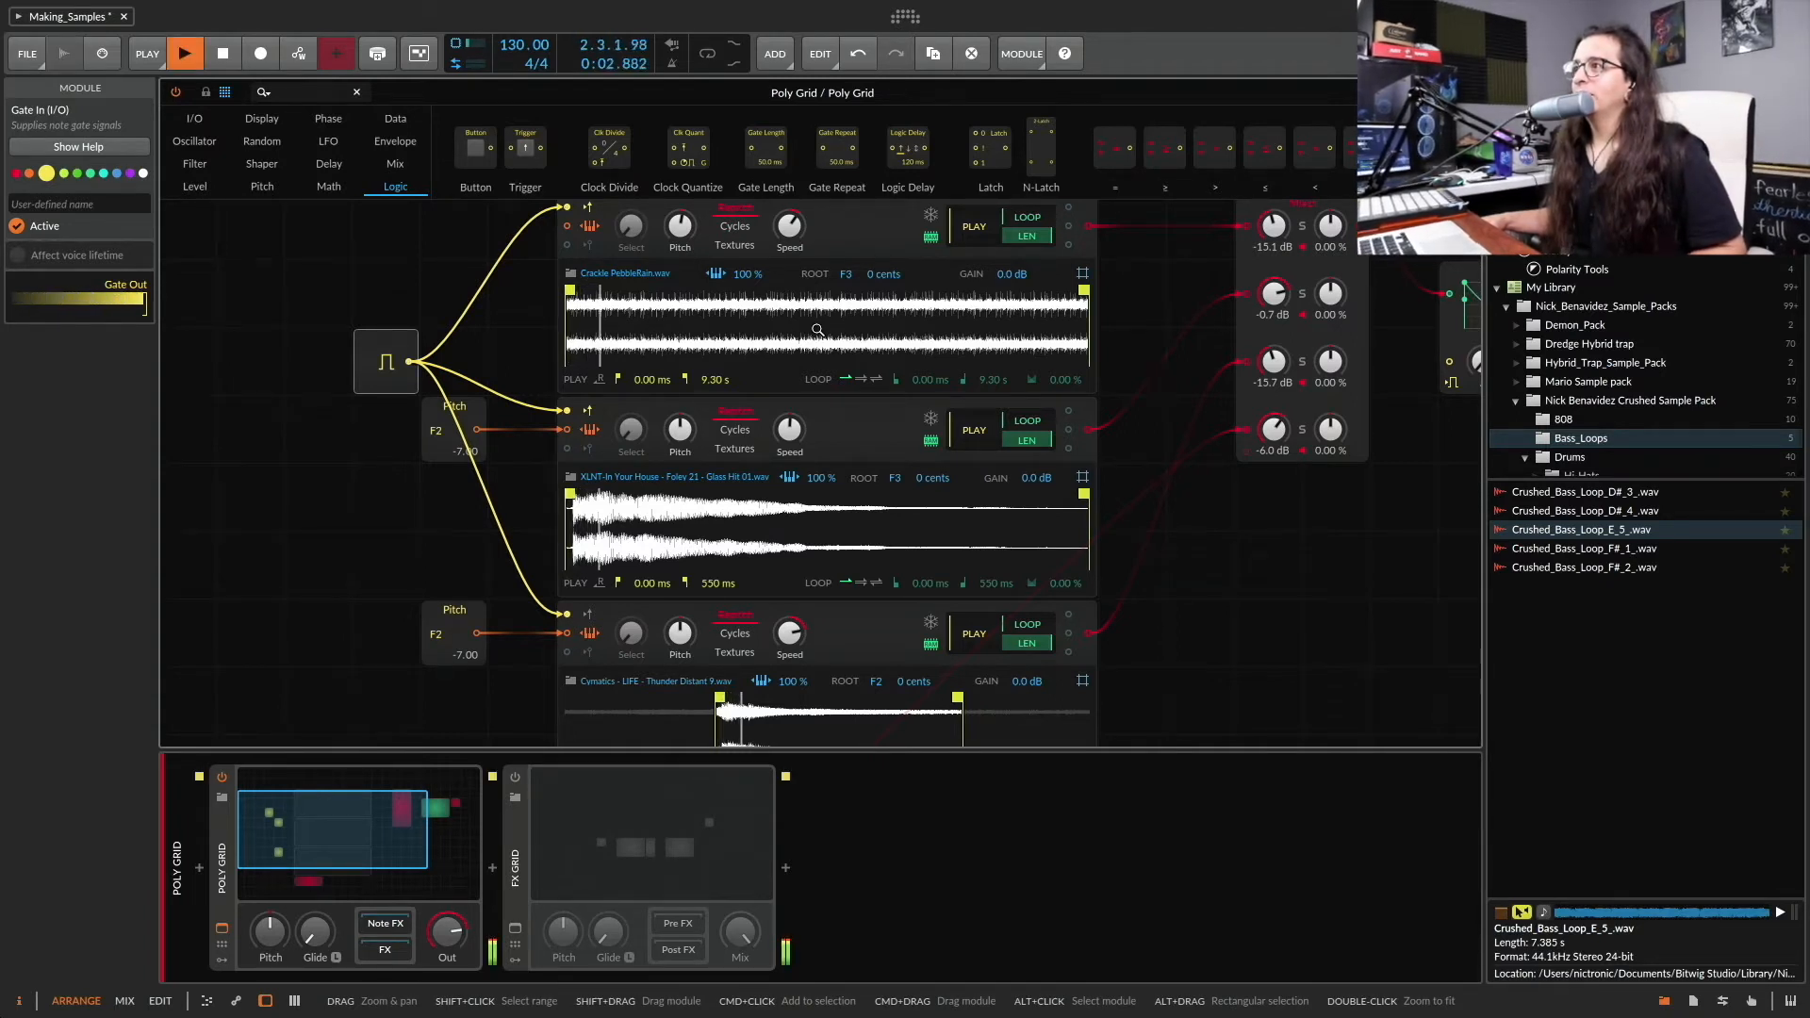
{"action": "key", "text": "space"}
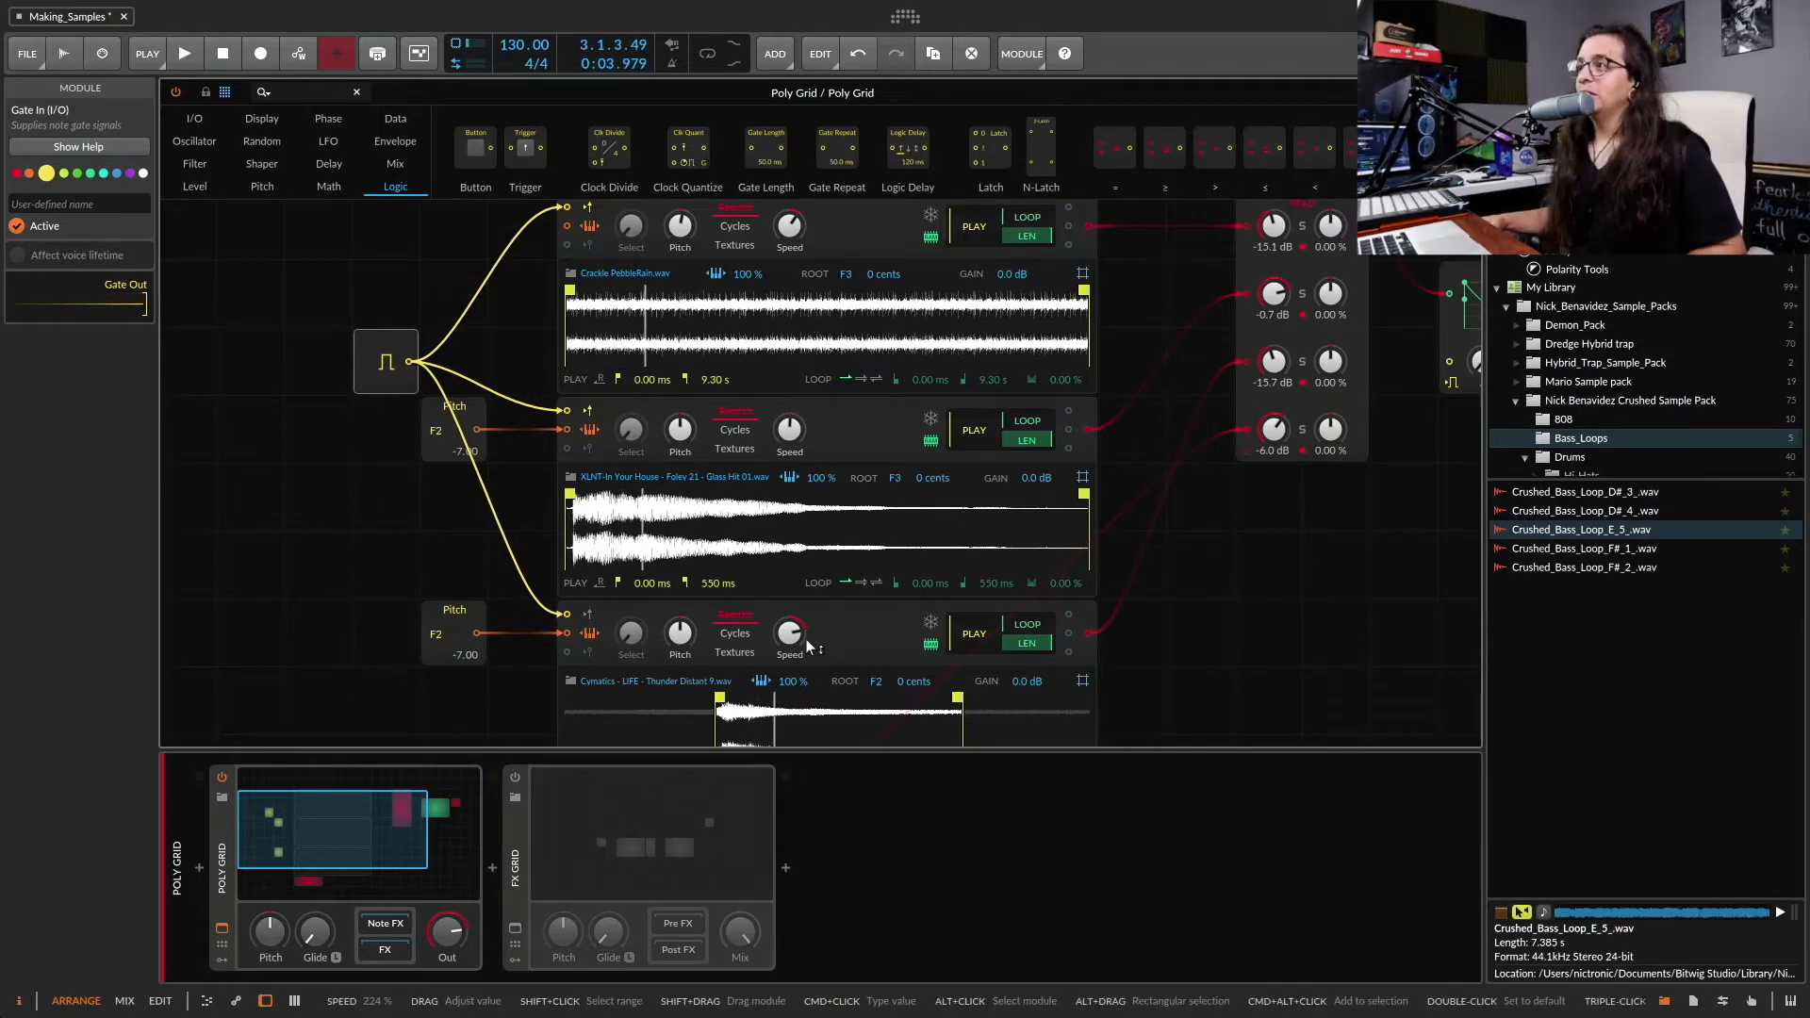
Set all three samplers back to the Cycles play mode and play the patch again
{"action": "left_click", "coordinate": [735, 633]}
{"action": "left_click", "coordinate": [735, 430]}
{"action": "left_click", "coordinate": [737, 227]}
{"action": "key", "text": "space"}
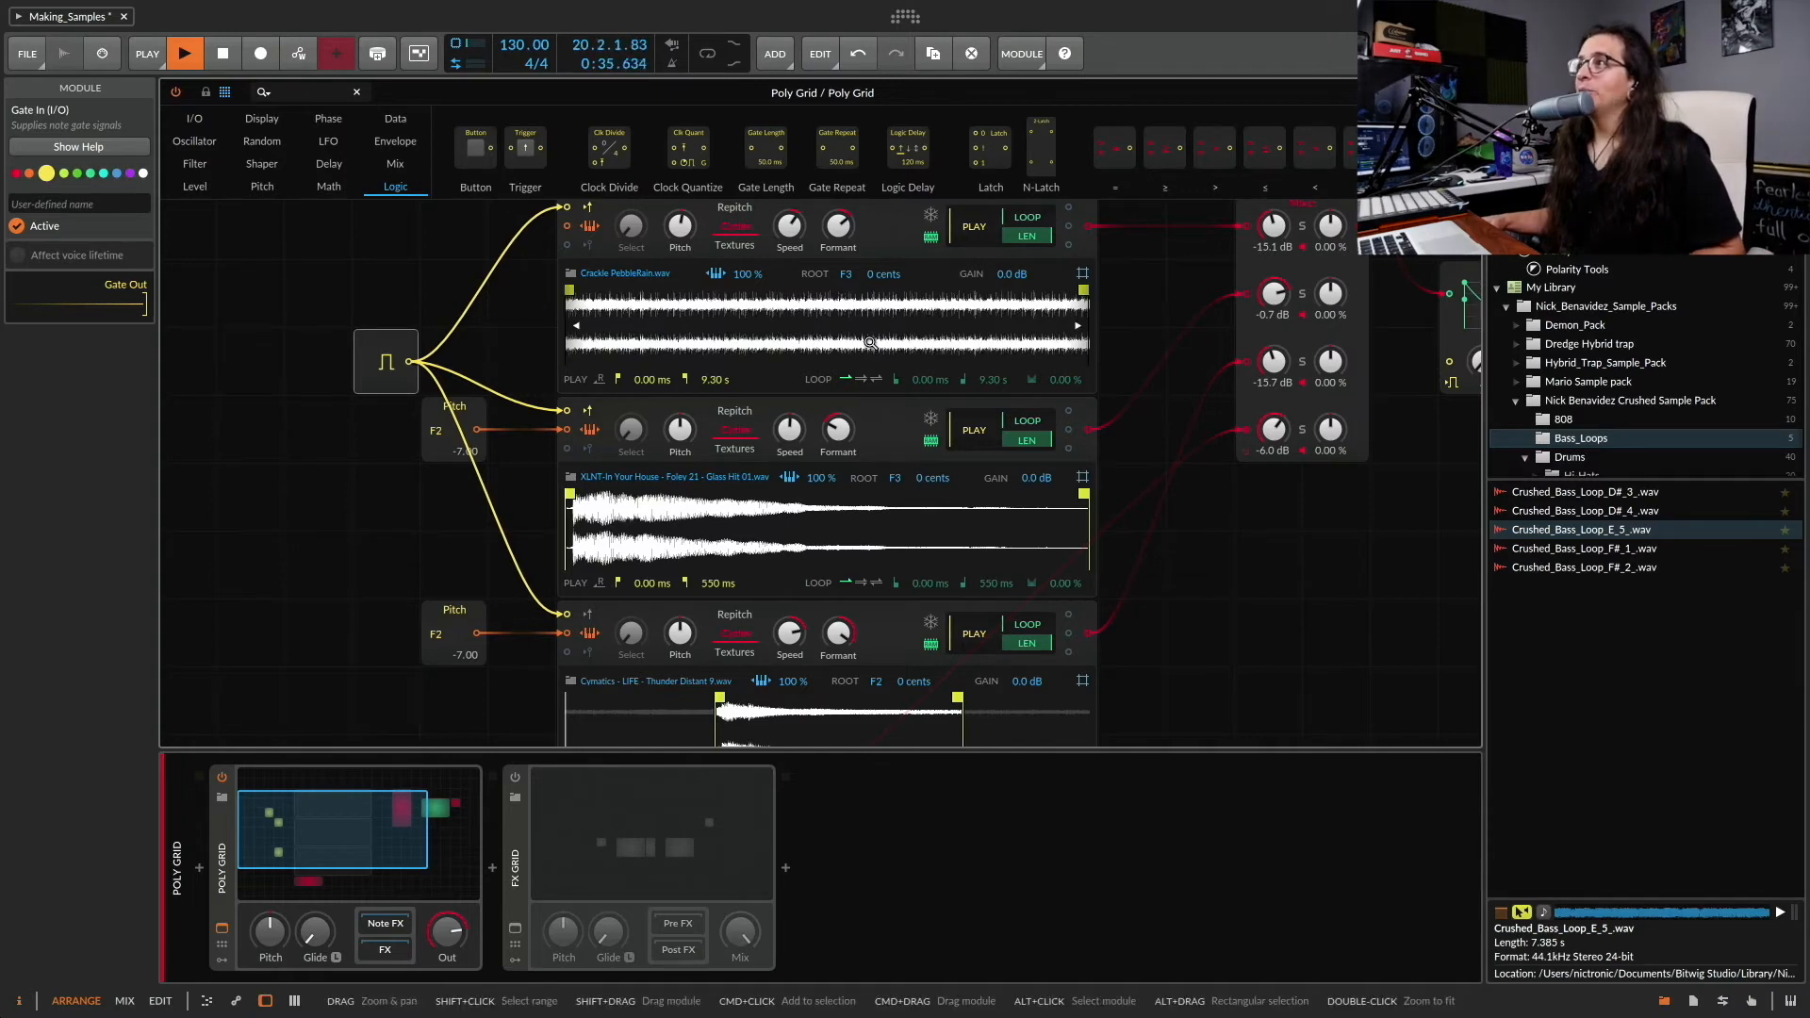
{"action": "key", "text": "space"}
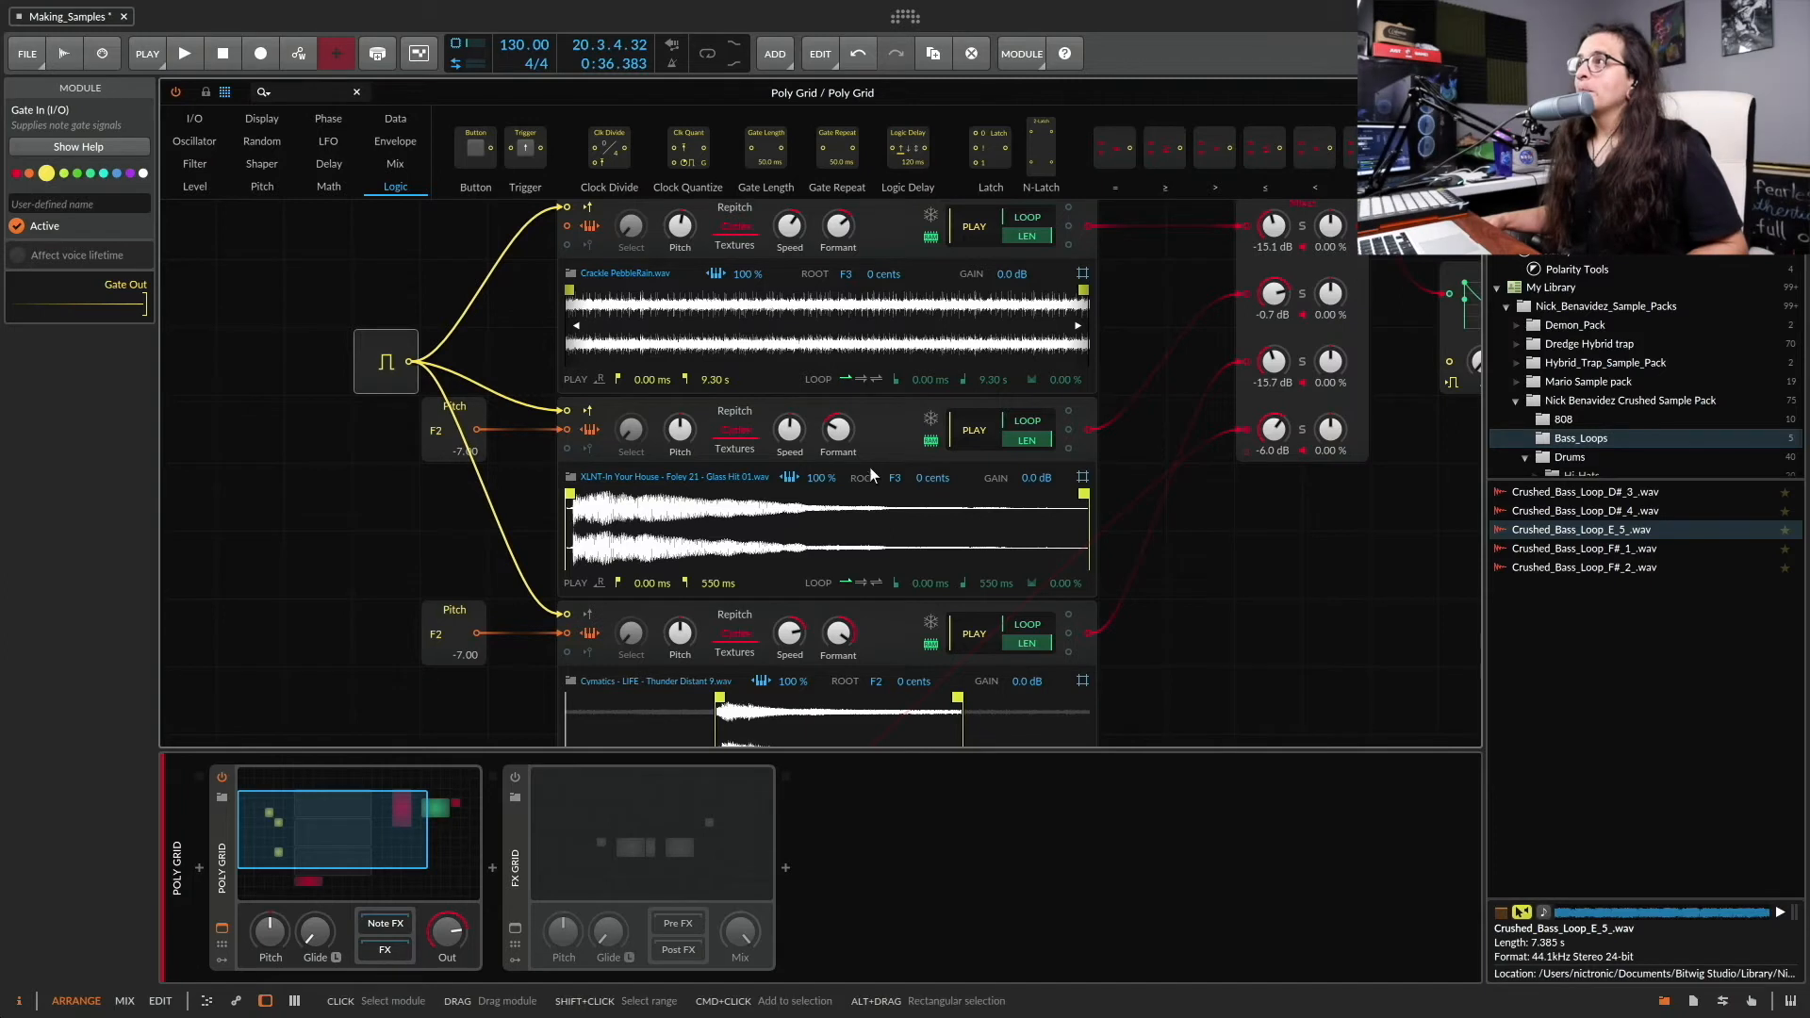
Preview the source sample of each of the three samplers in the sample browser without replacing any of them
{"action": "left_click", "coordinate": [570, 273]}
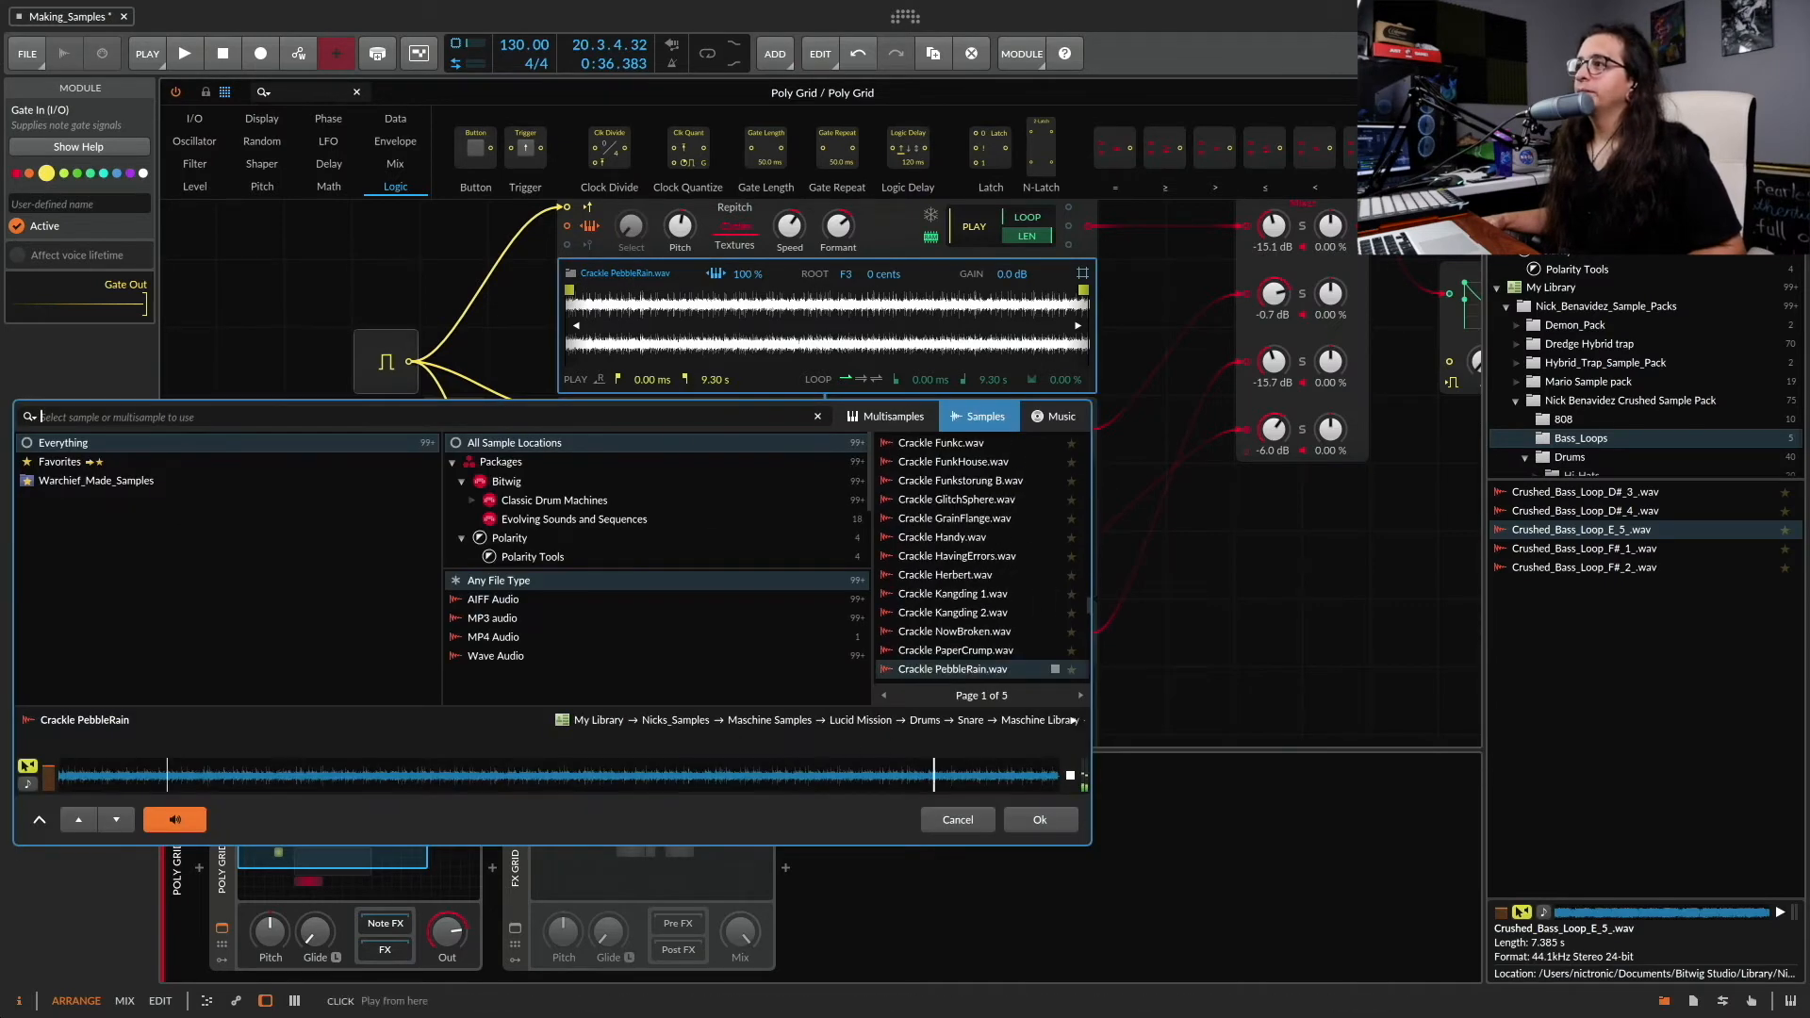
{"action": "left_click", "coordinate": [966, 816]}
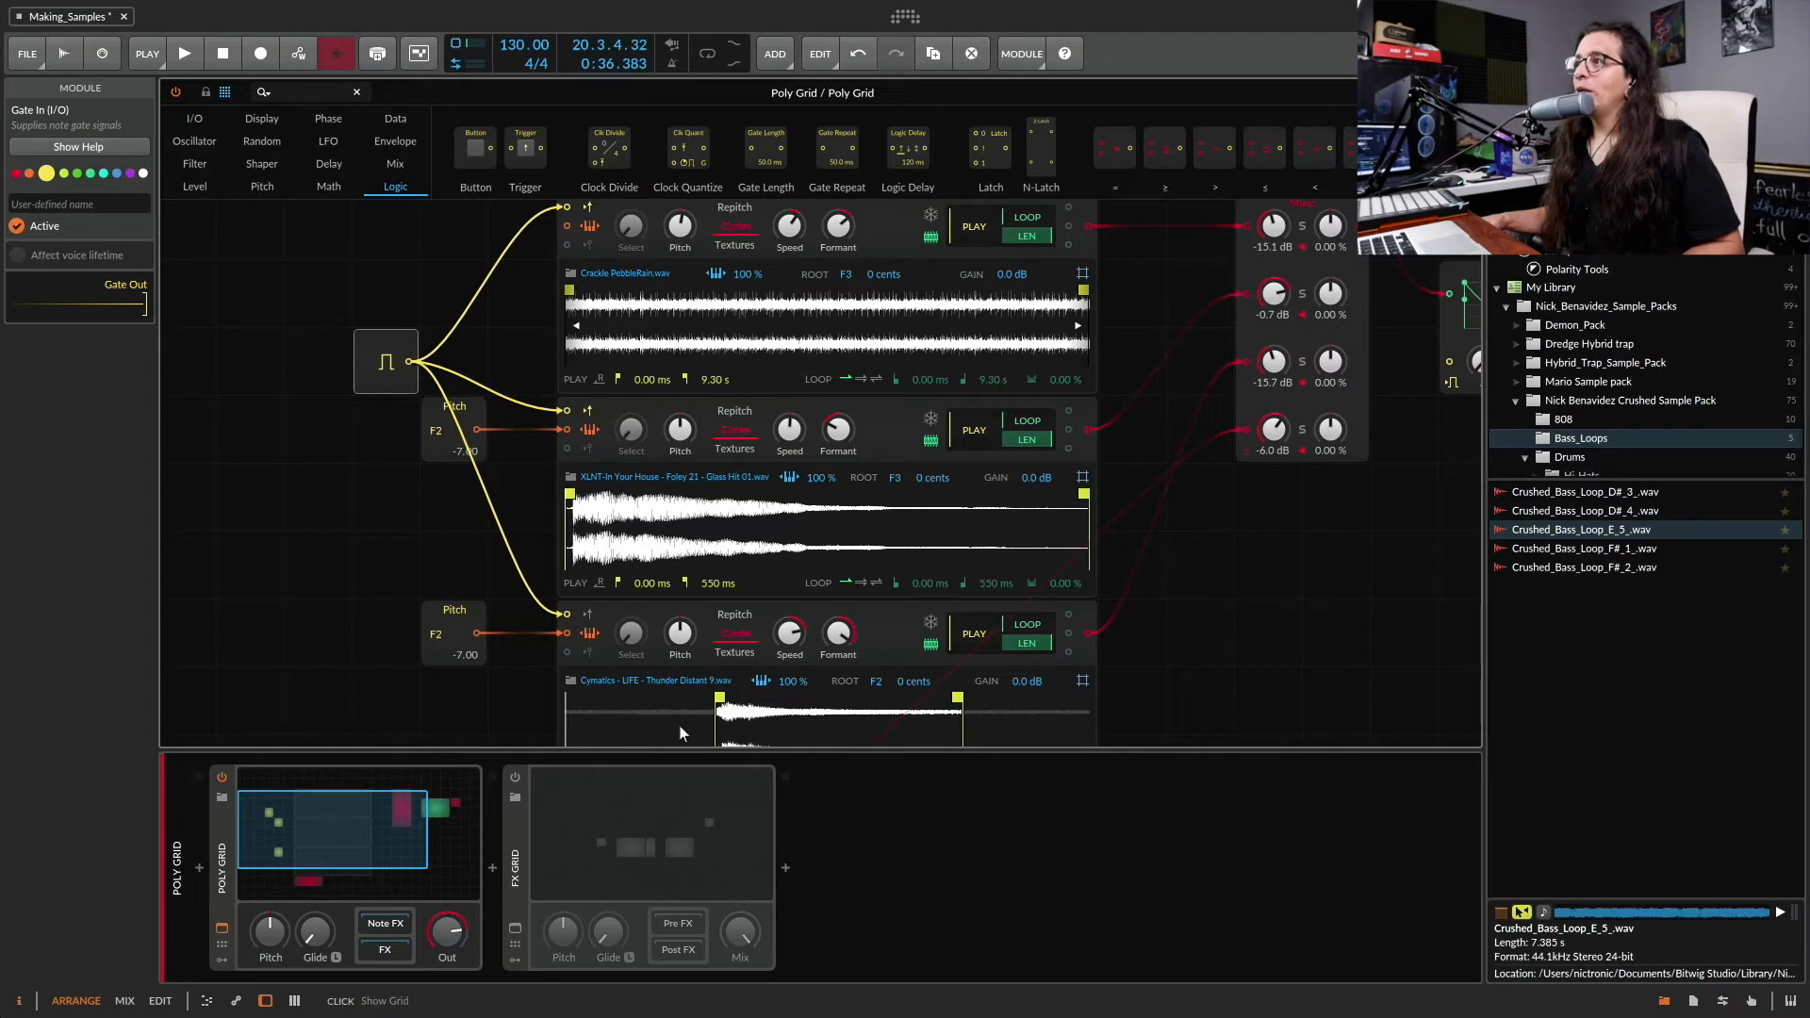
{"action": "left_click", "coordinate": [569, 479]}
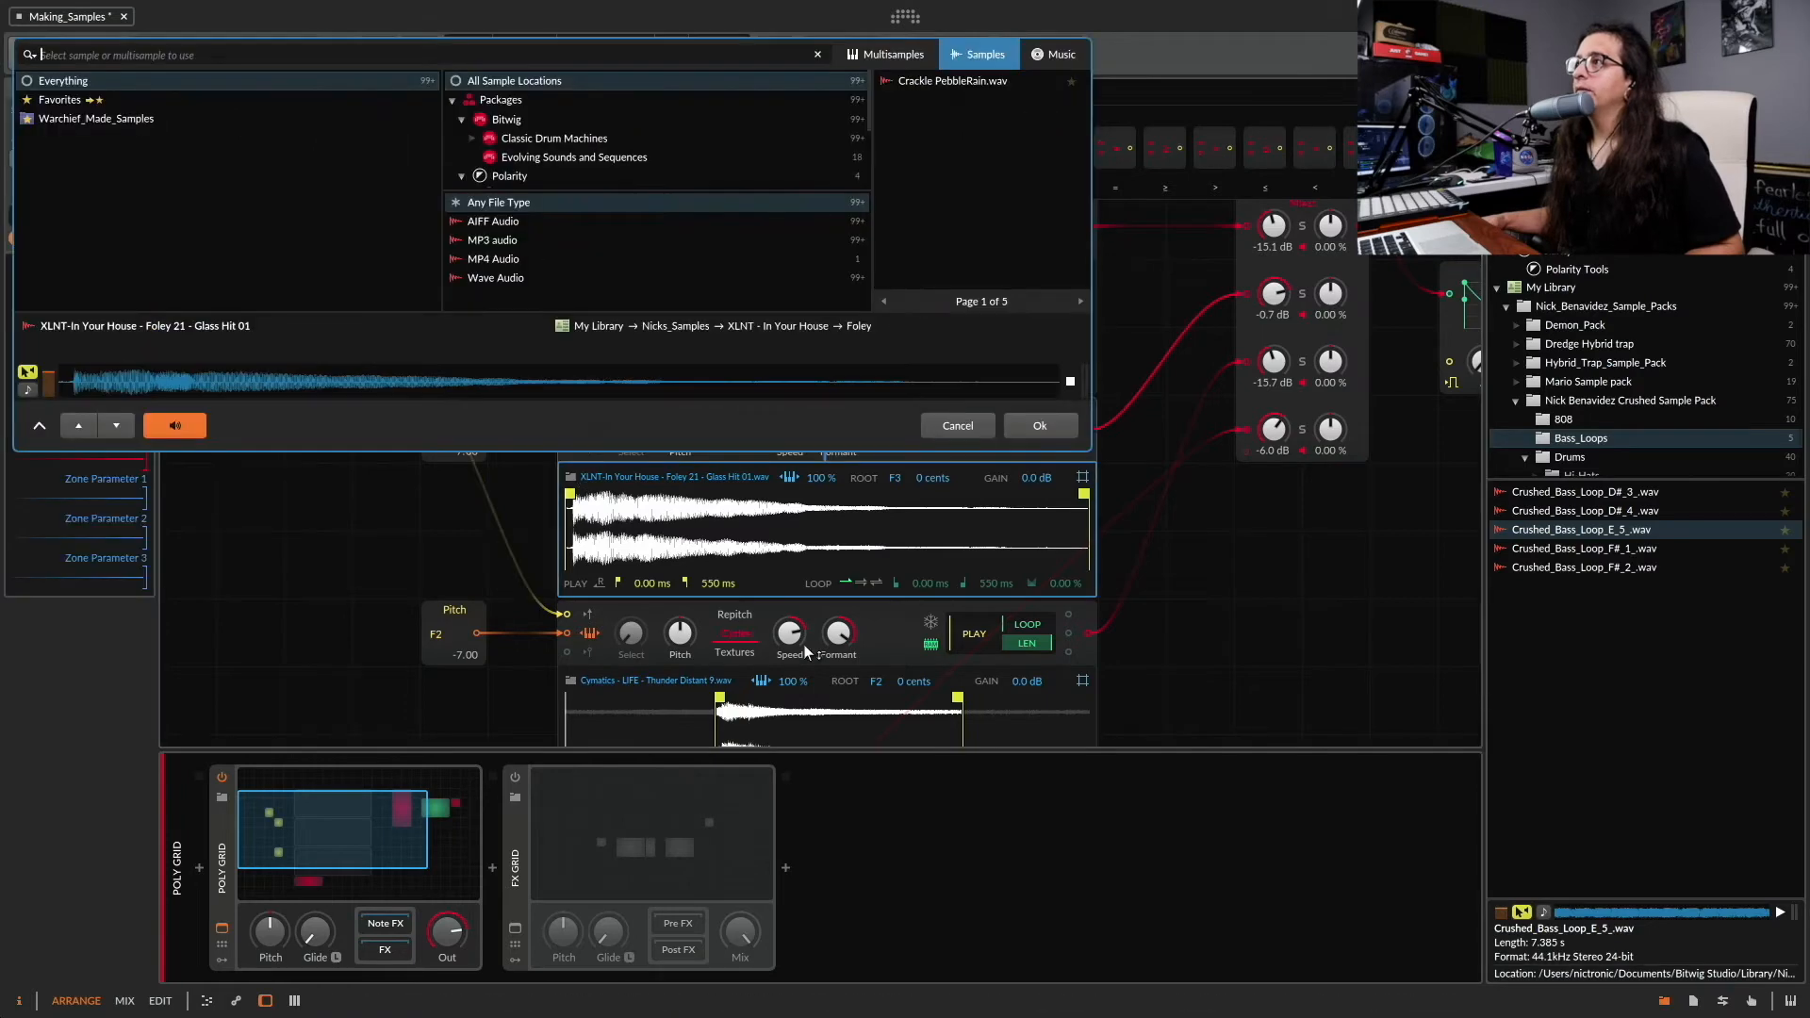
{"action": "key", "text": "Escape"}
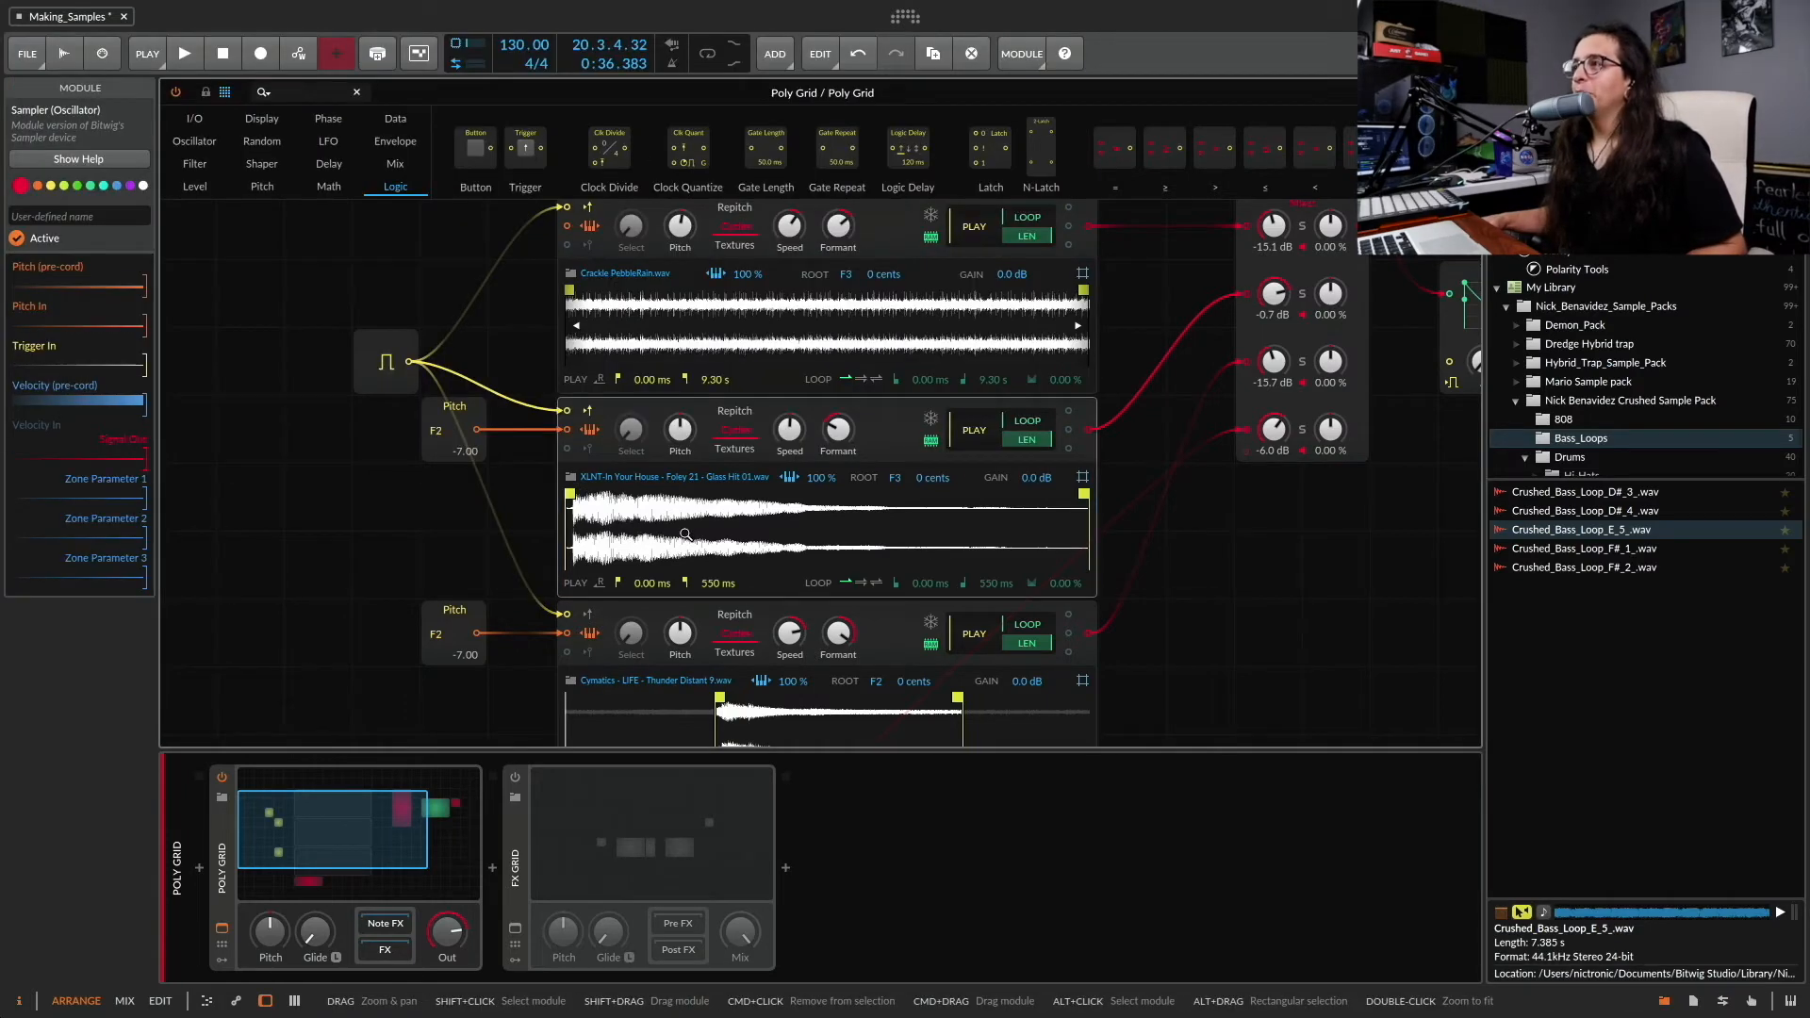
{"action": "scroll", "coordinate": [728, 693], "scroll_direction": "down", "scroll_amount": 1}
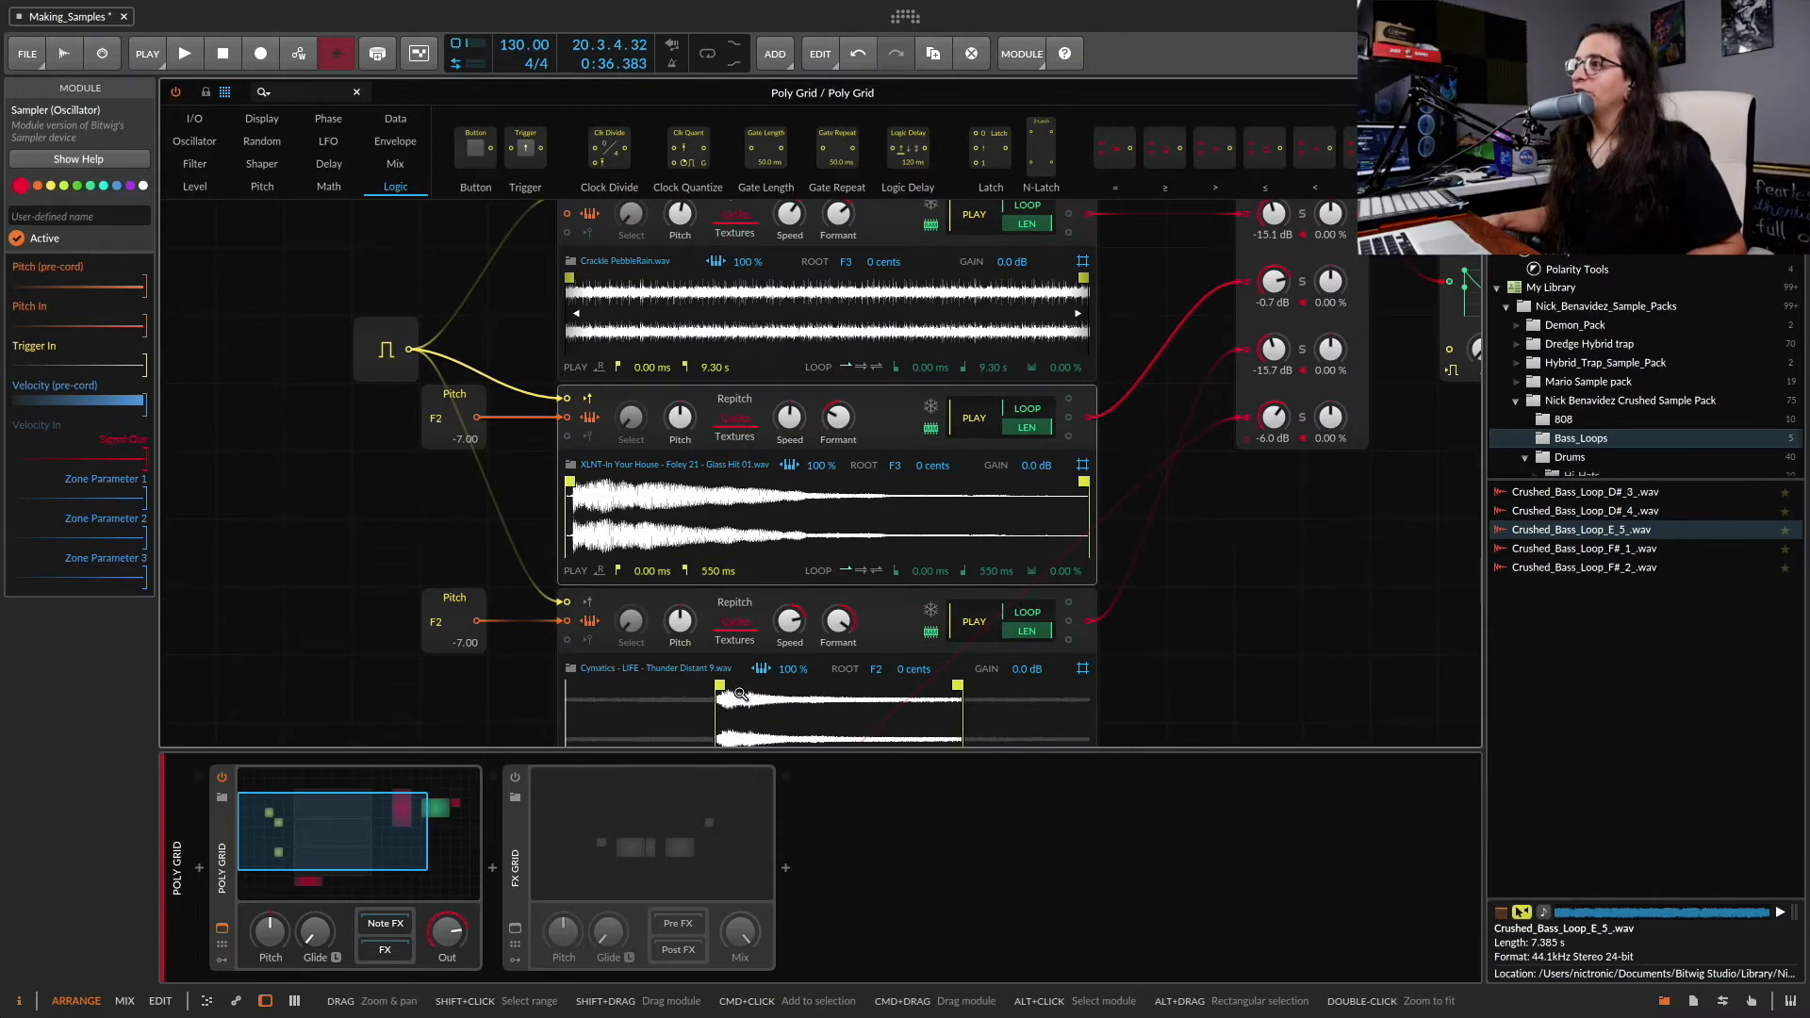
{"action": "left_click", "coordinate": [570, 668]}
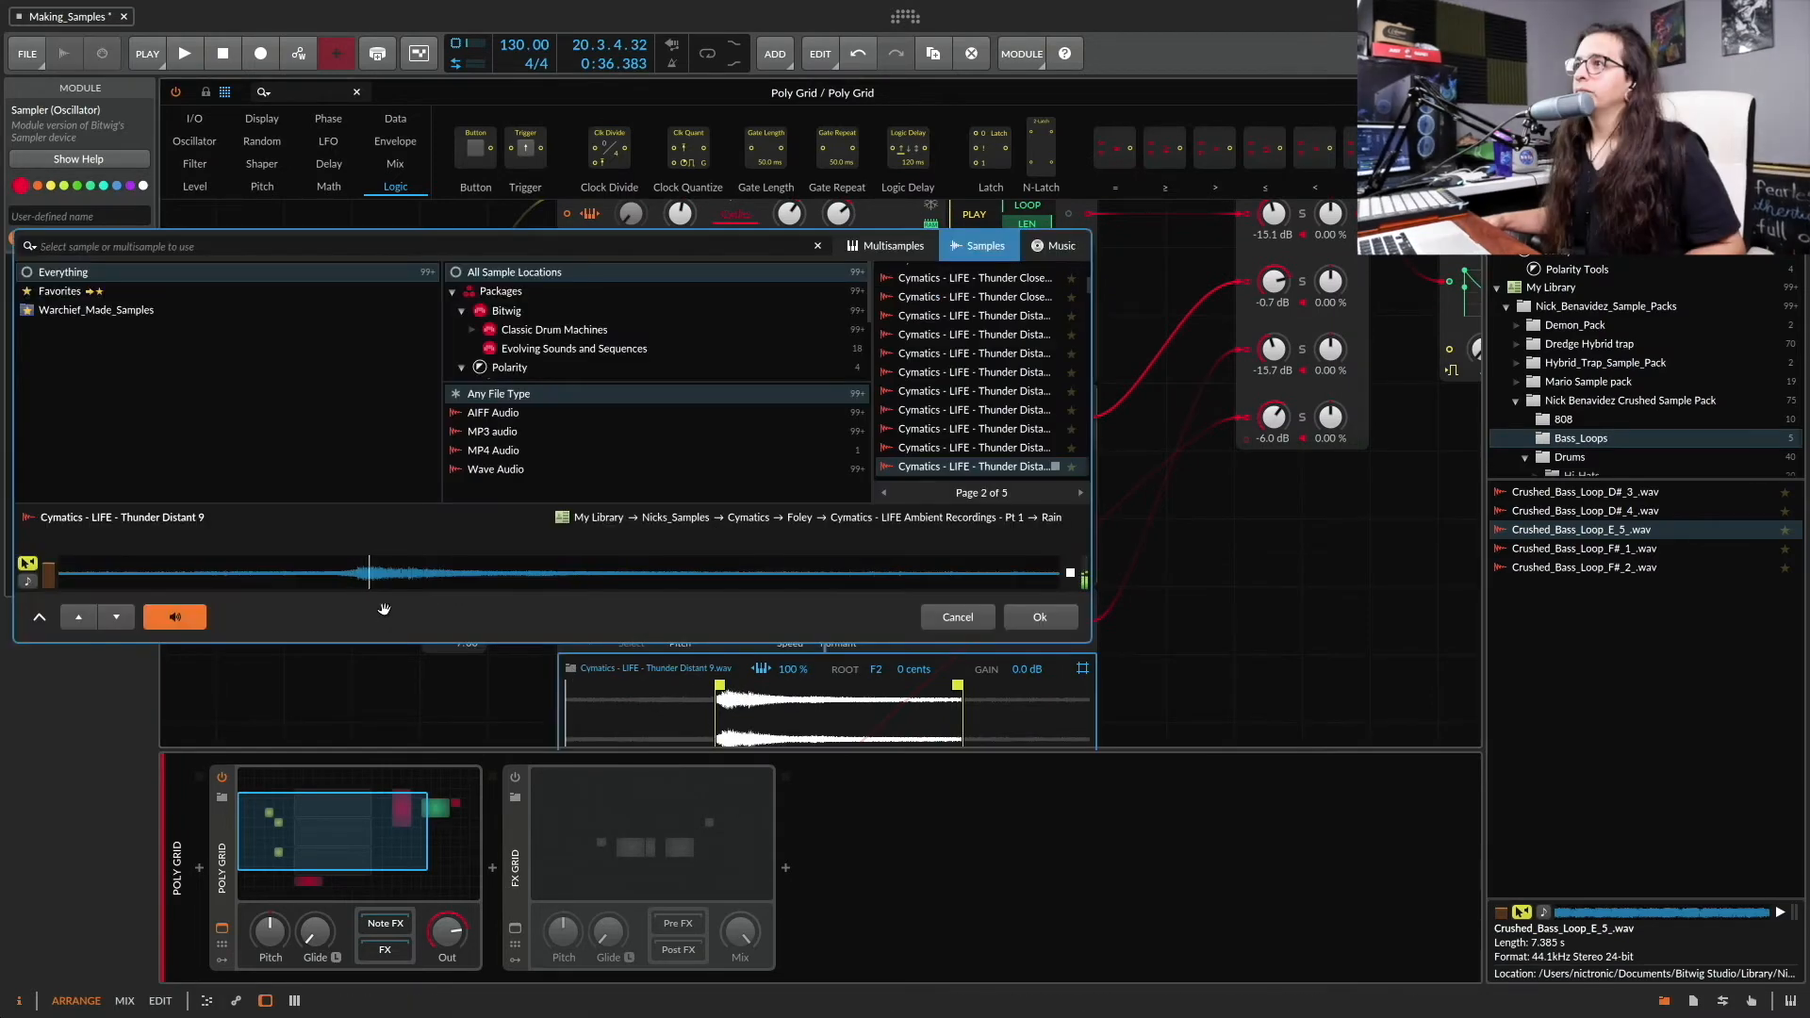
{"action": "key", "text": "Escape"}
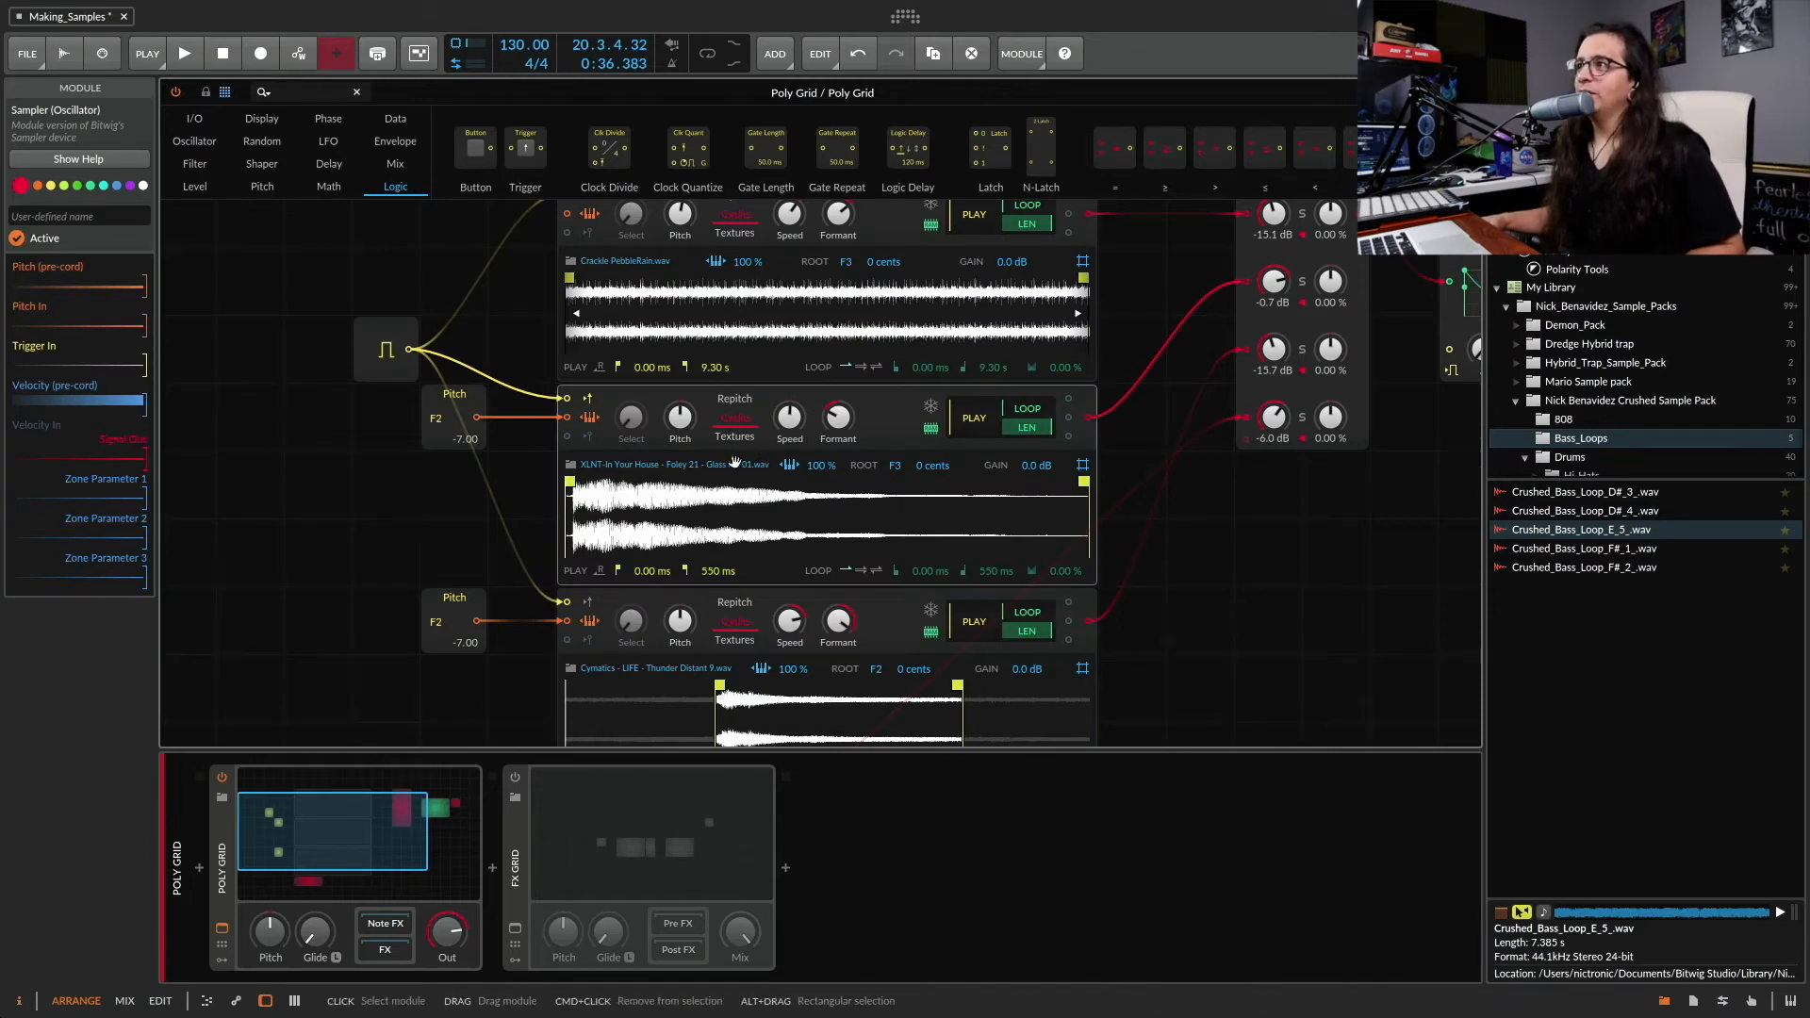
Play the patch and examine how the mixer feeds the ADSR envelope and the audio output
{"action": "key", "text": "space"}
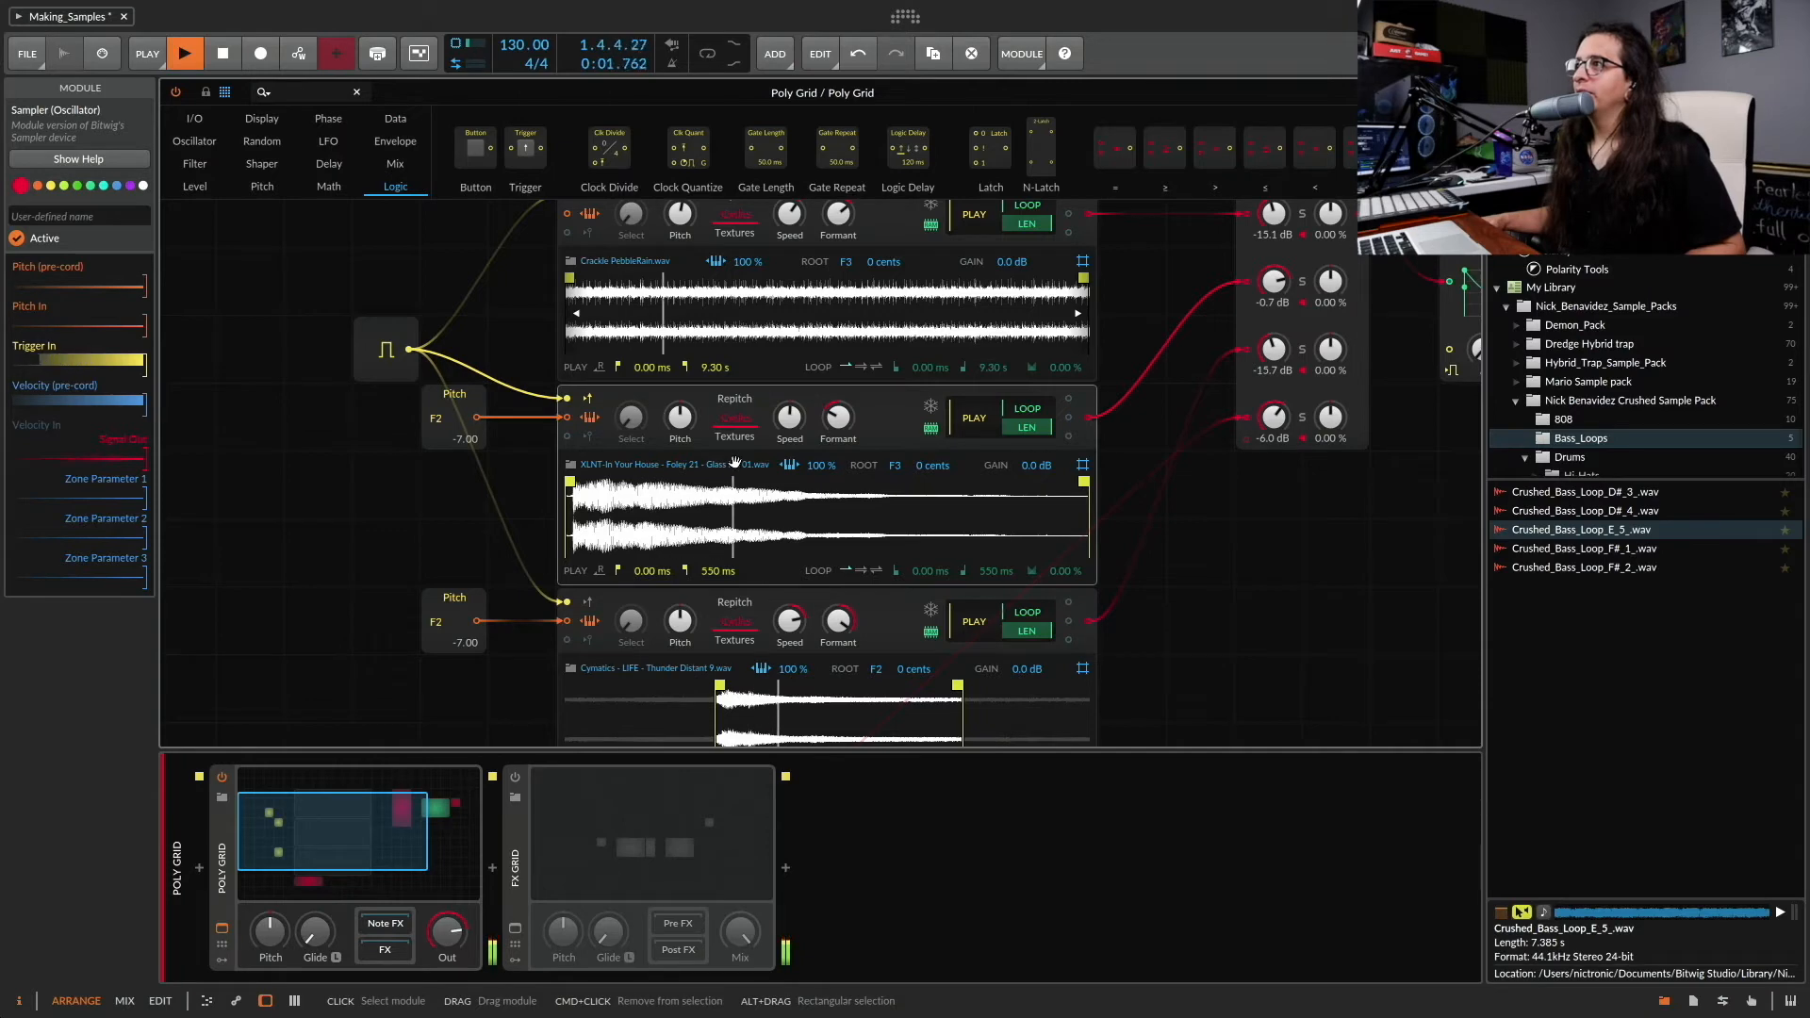
{"action": "scroll", "coordinate": [1074, 356], "scroll_direction": "right", "scroll_amount": 5}
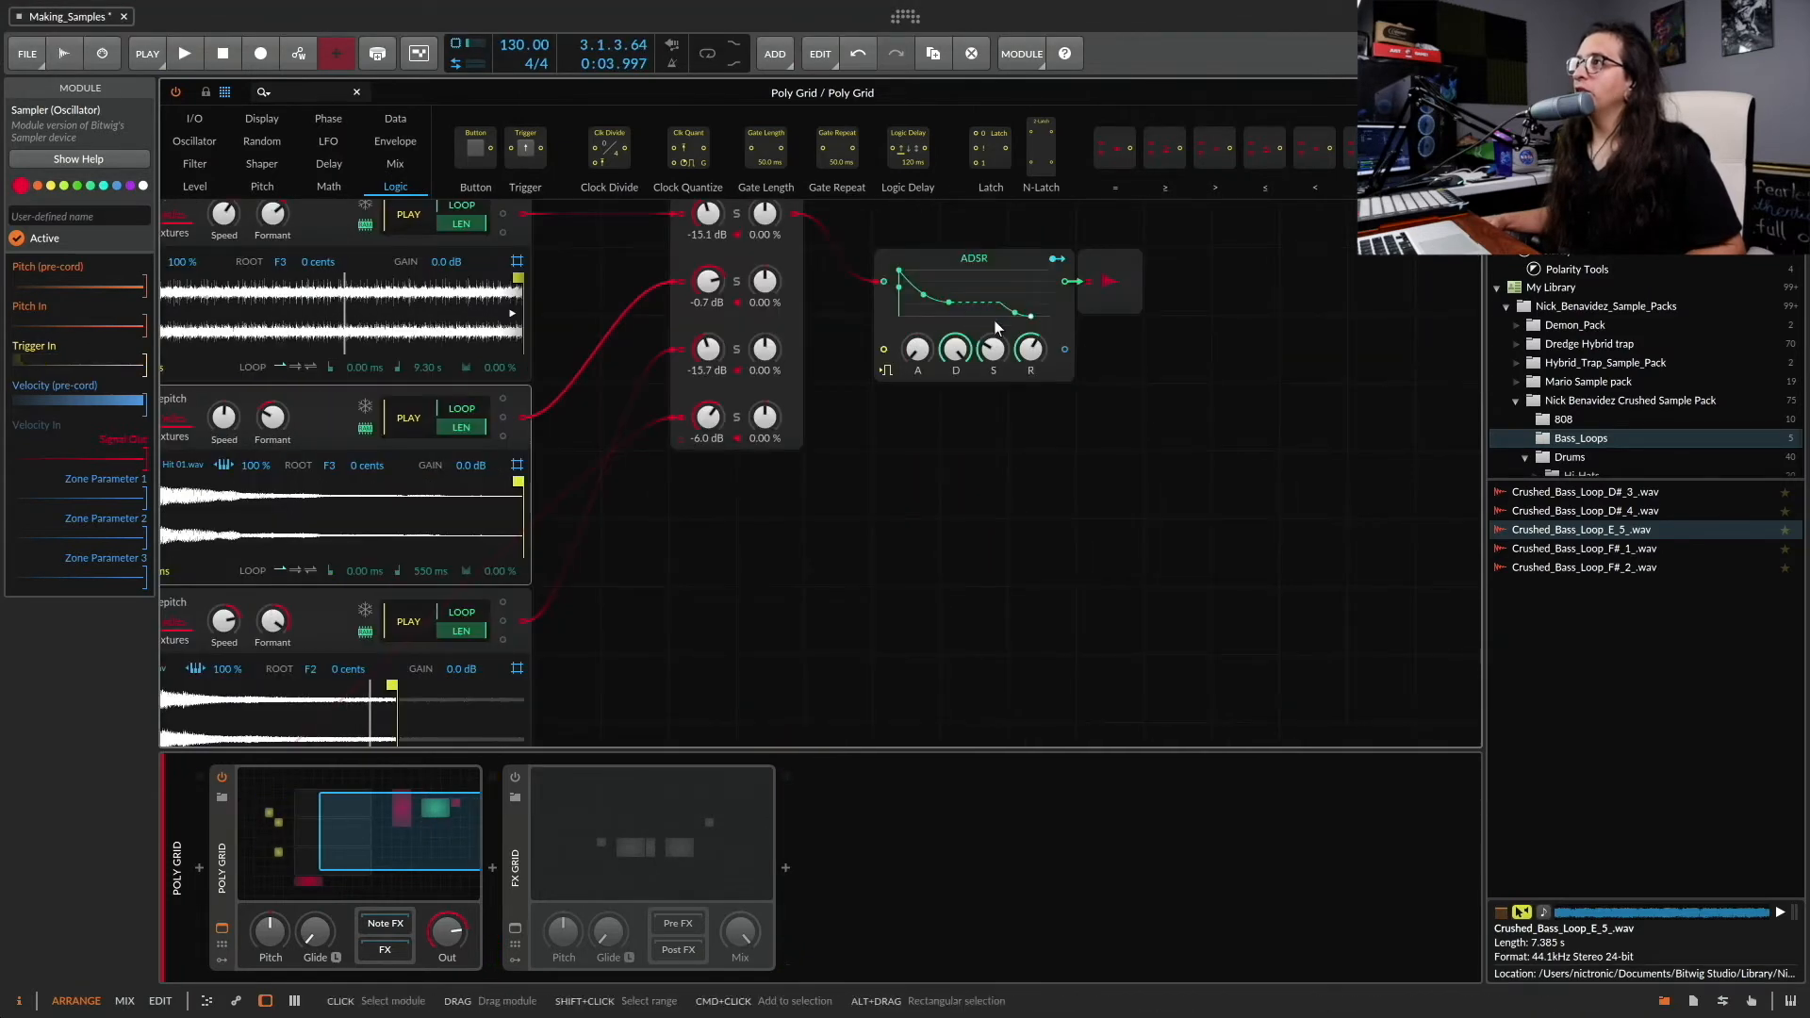
{"action": "scroll", "coordinate": [997, 327], "scroll_direction": "up", "scroll_amount": 1}
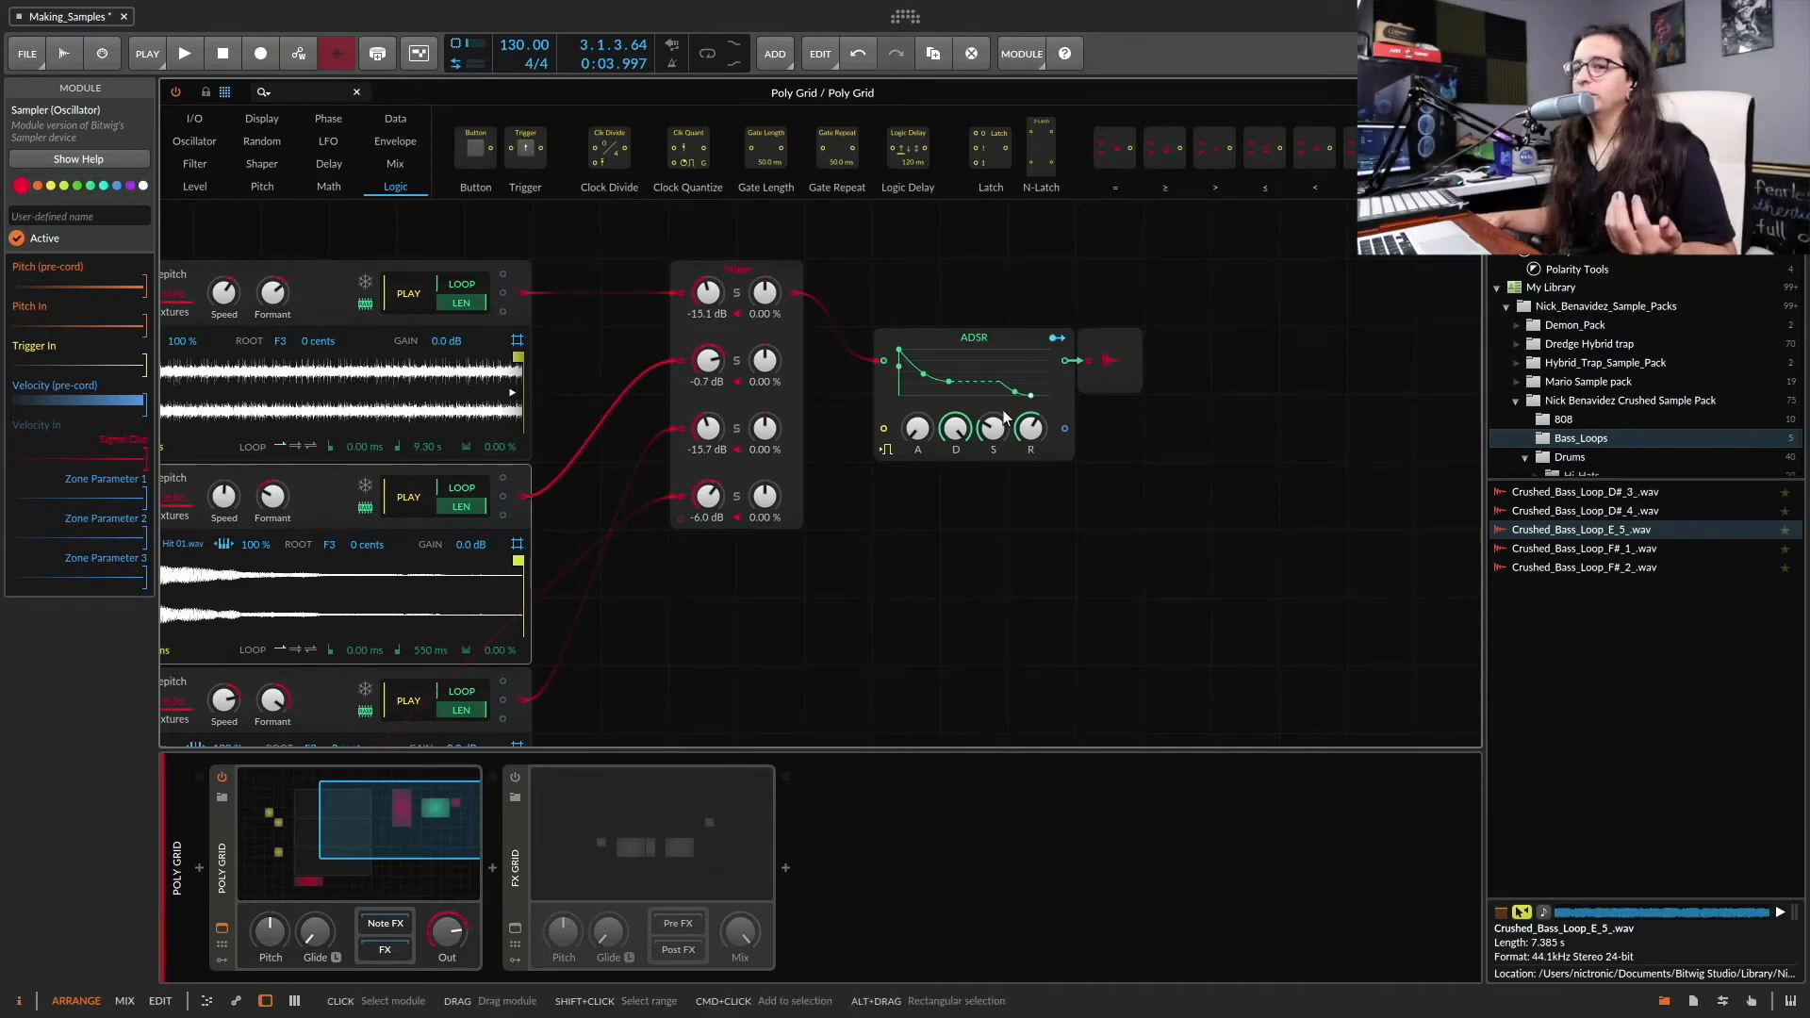
{"action": "scroll", "coordinate": [1005, 414], "scroll_direction": "up", "scroll_amount": 2}
{"action": "scroll", "coordinate": [1034, 576], "scroll_direction": "right", "scroll_amount": 3}
{"action": "scroll", "coordinate": [1034, 576], "scroll_direction": "left", "scroll_amount": 8}
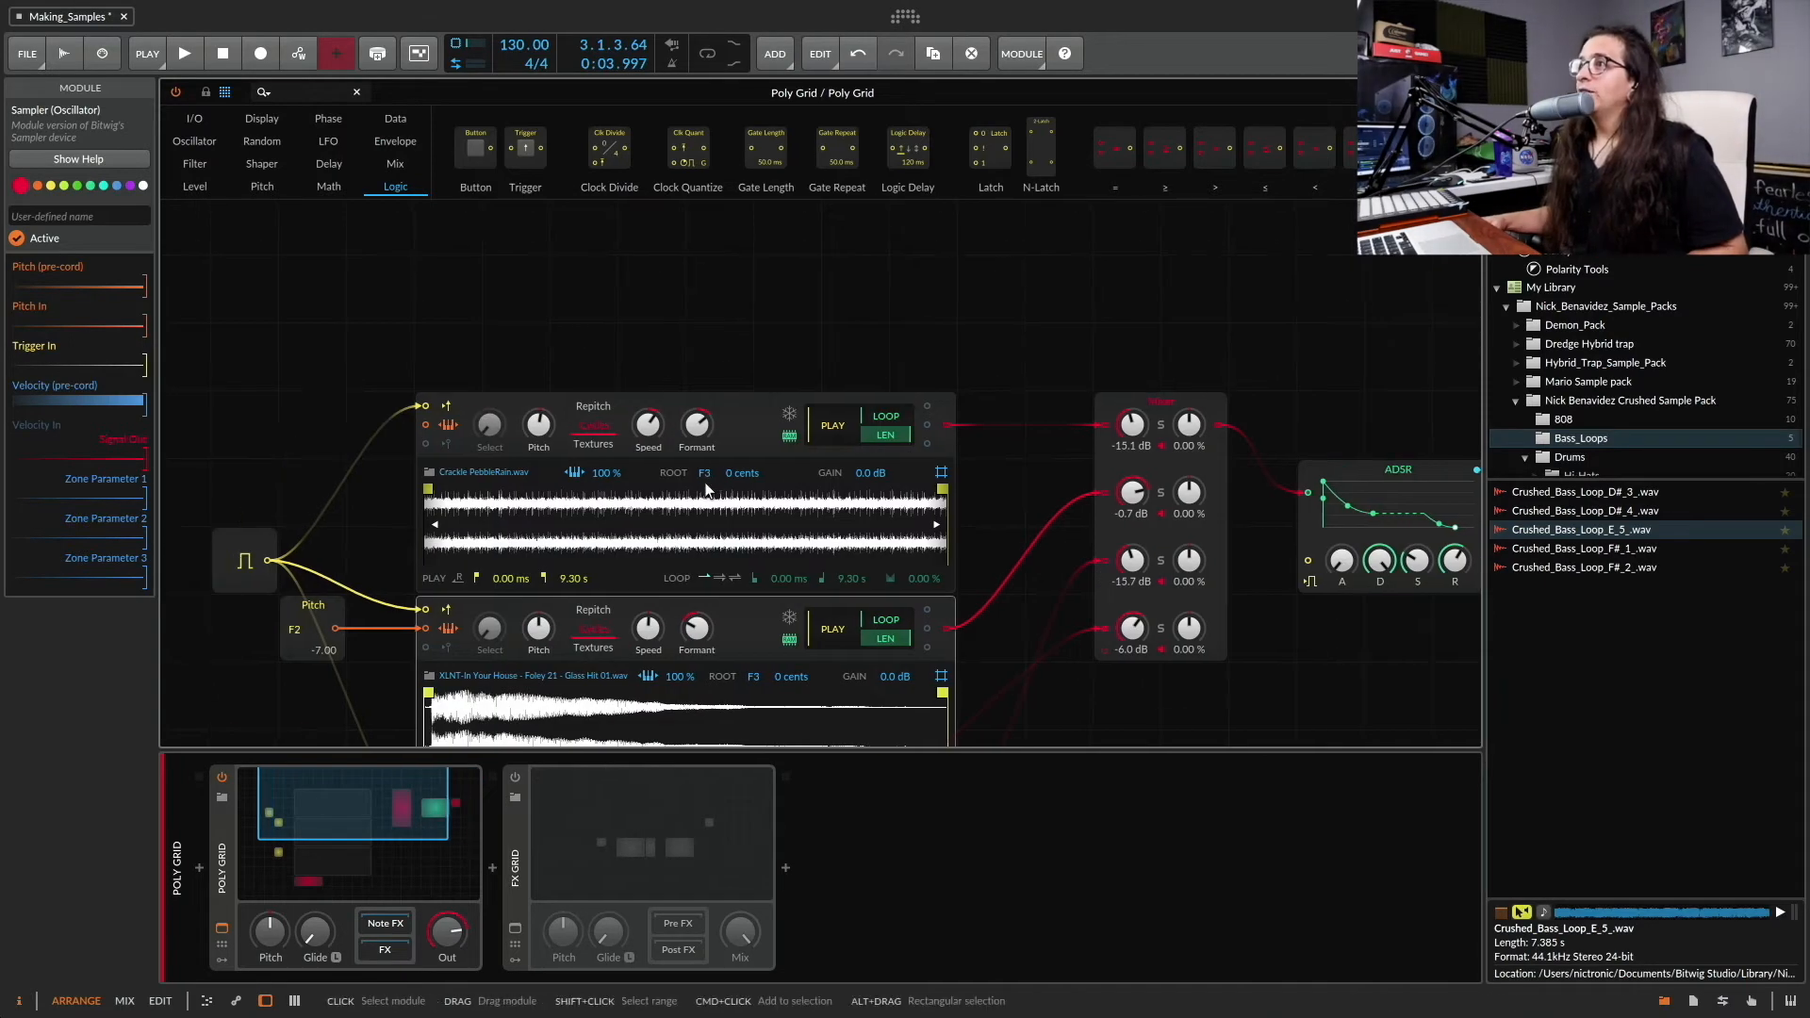
Select the Sub oscillator below the three samplers to inspect its settings and its connection to the mixer
{"action": "scroll", "coordinate": [706, 487], "scroll_direction": "down", "scroll_amount": 1}
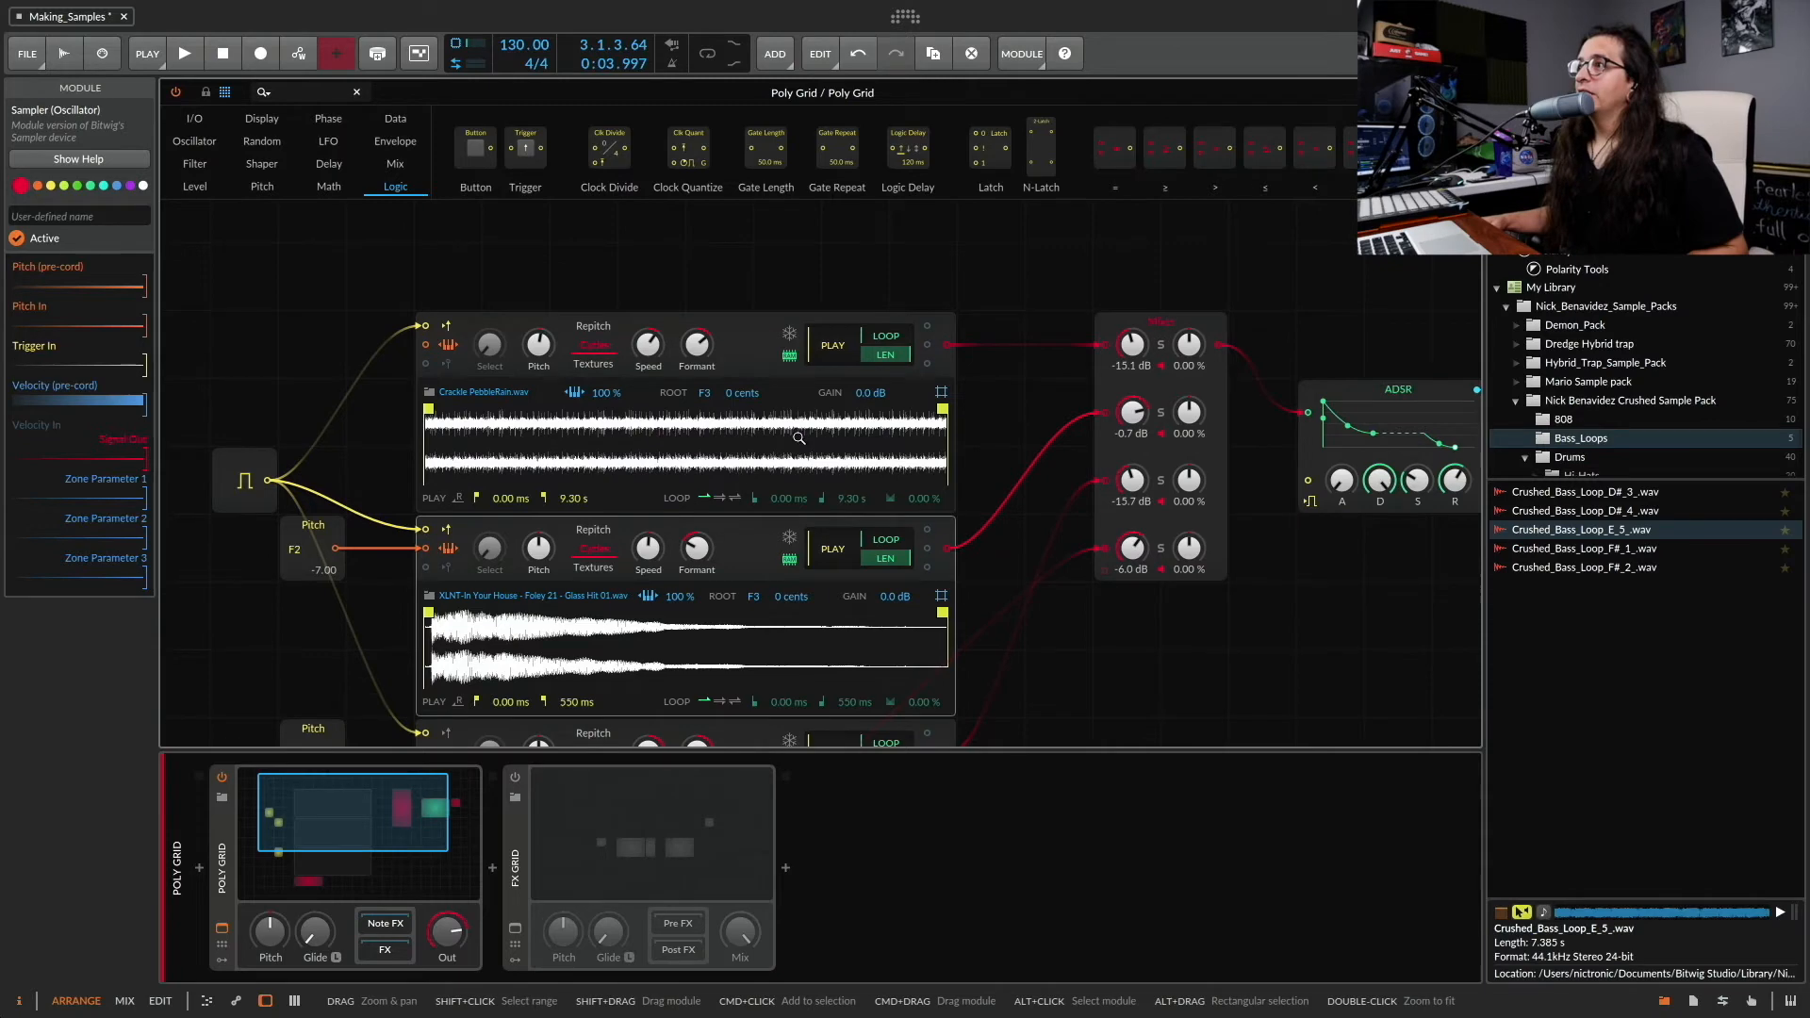
{"action": "scroll", "coordinate": [984, 617], "scroll_direction": "down", "scroll_amount": 3}
{"action": "scroll", "coordinate": [866, 618], "scroll_direction": "down", "scroll_amount": 2}
{"action": "scroll", "coordinate": [1033, 590], "scroll_direction": "down", "scroll_amount": 1}
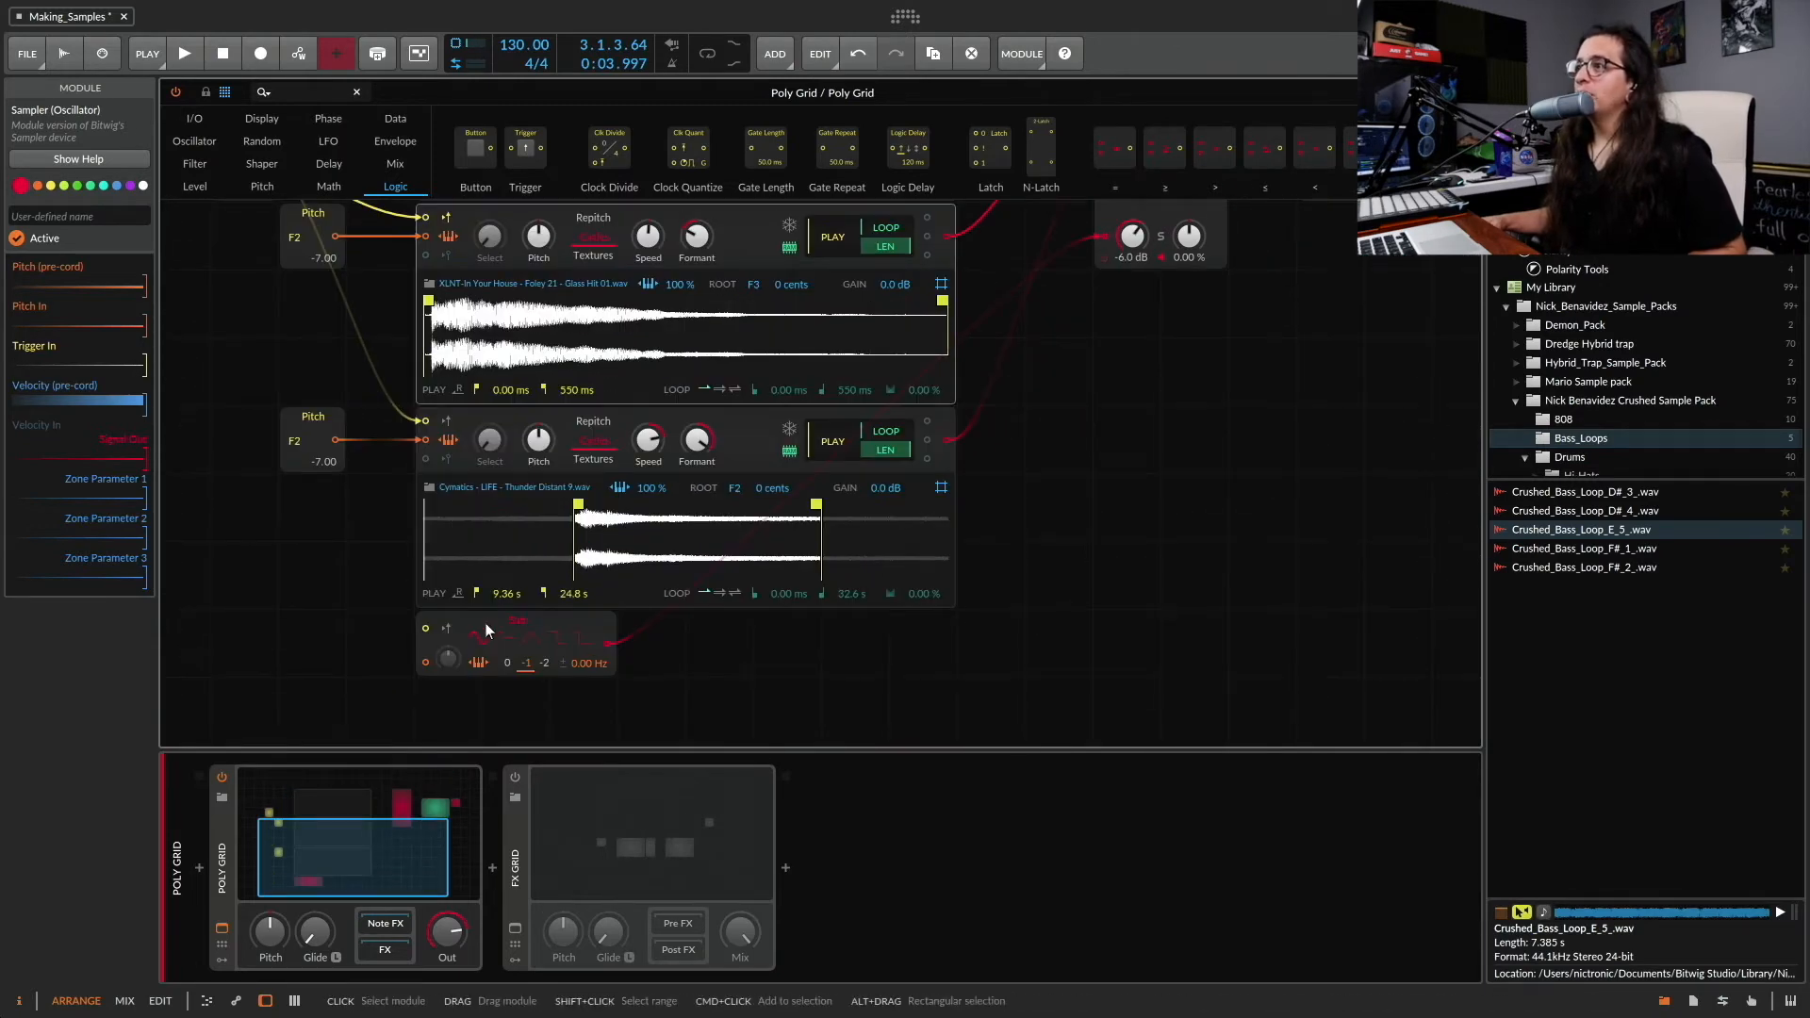
{"action": "left_click", "coordinate": [523, 622]}
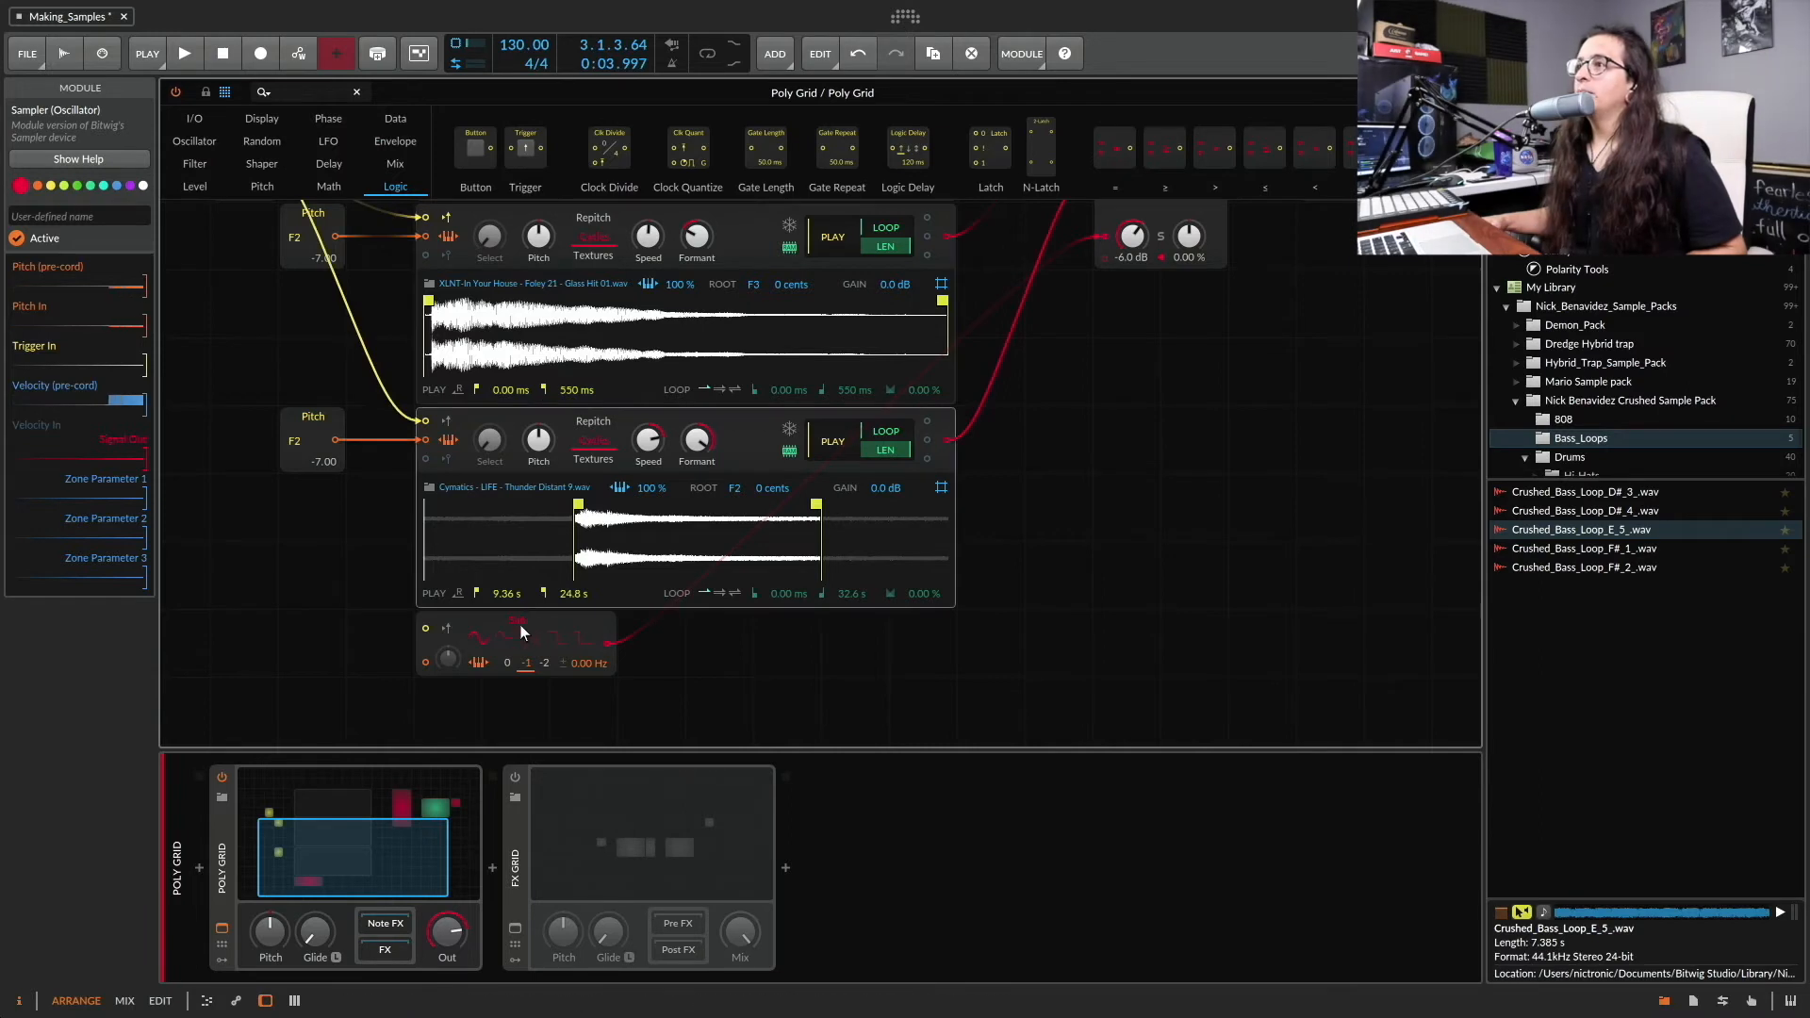
{"action": "left_click", "coordinate": [520, 630]}
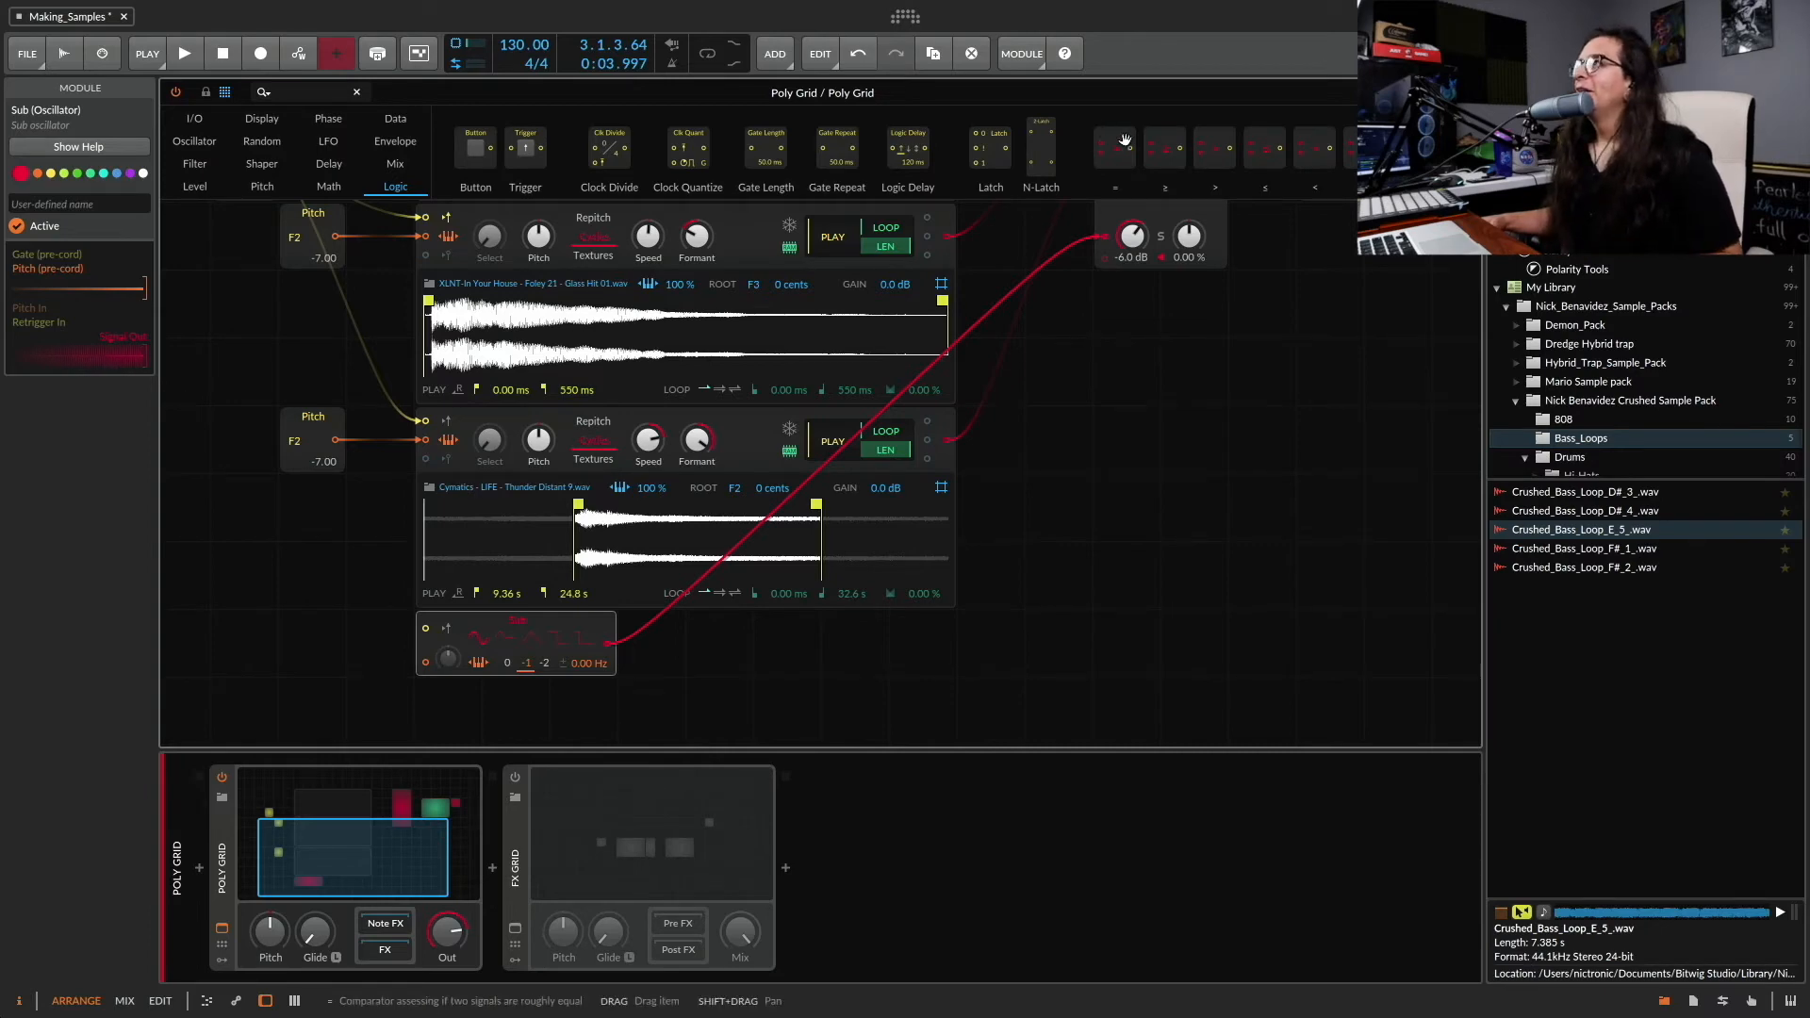
Close the Poly Grid patch editor, inspect the device's voice settings, and reopen the patch
{"action": "left_click", "coordinate": [1467, 92]}
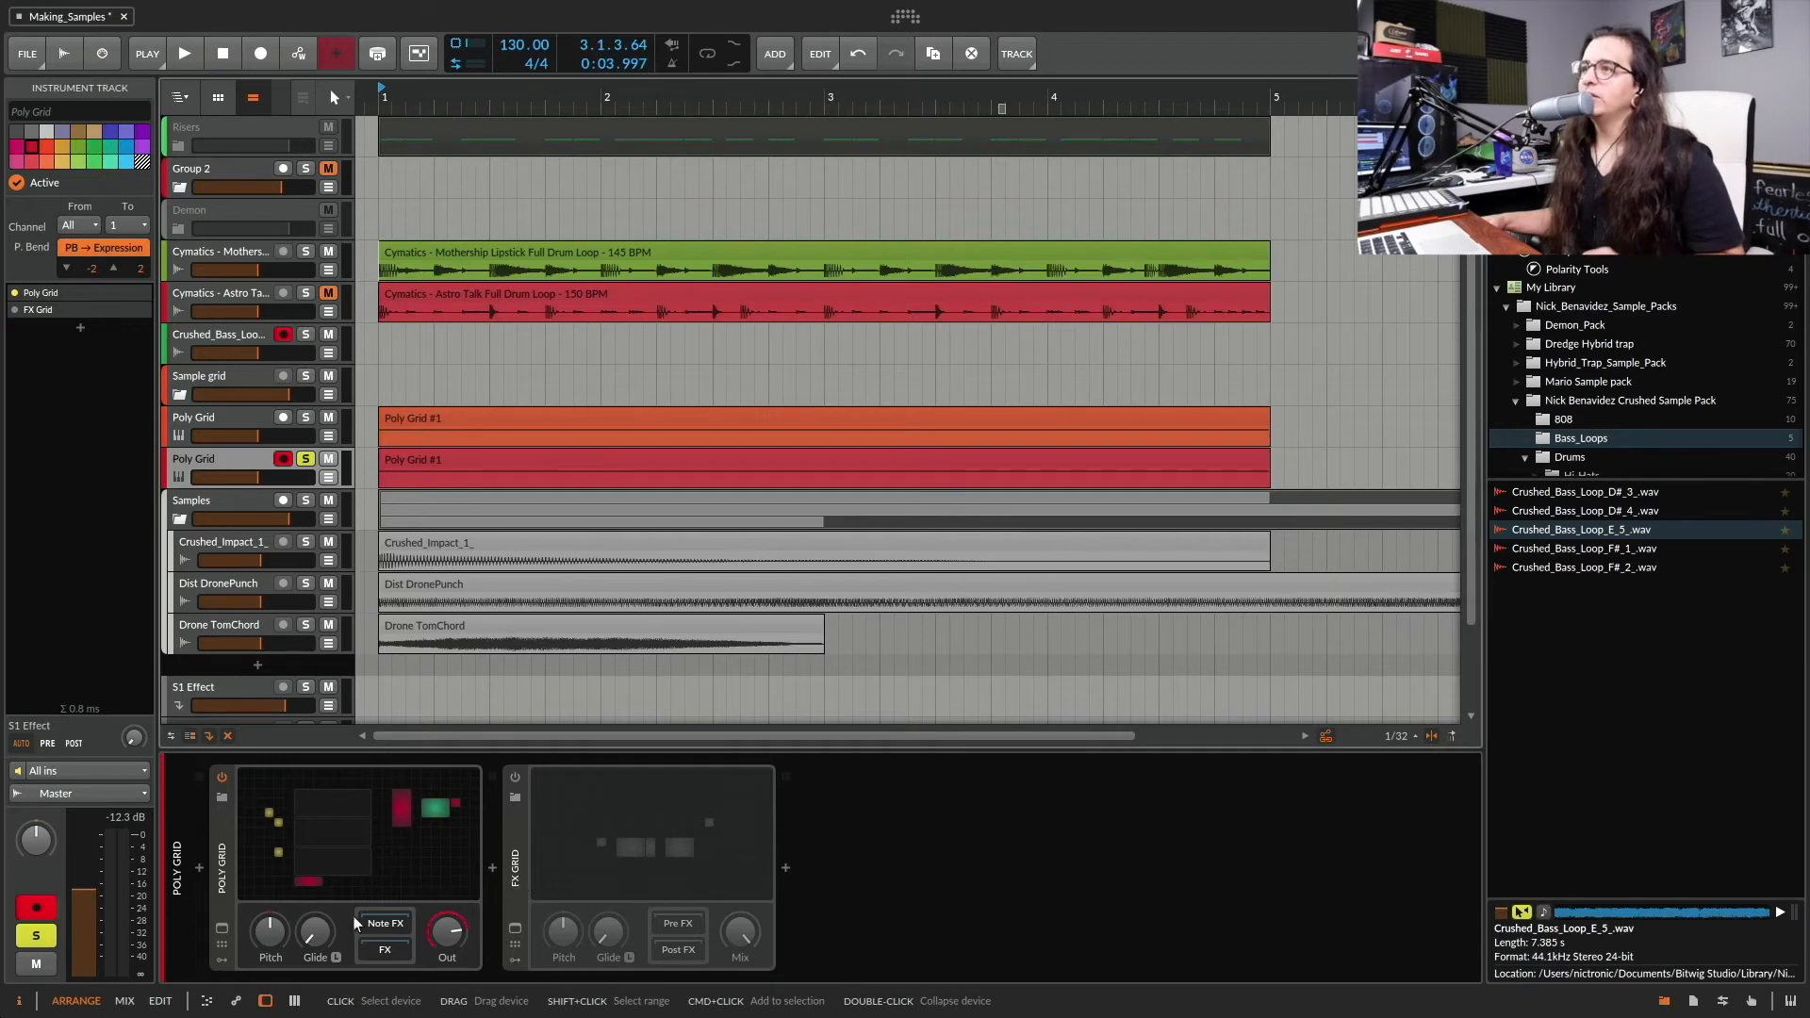
{"action": "left_click", "coordinate": [224, 893]}
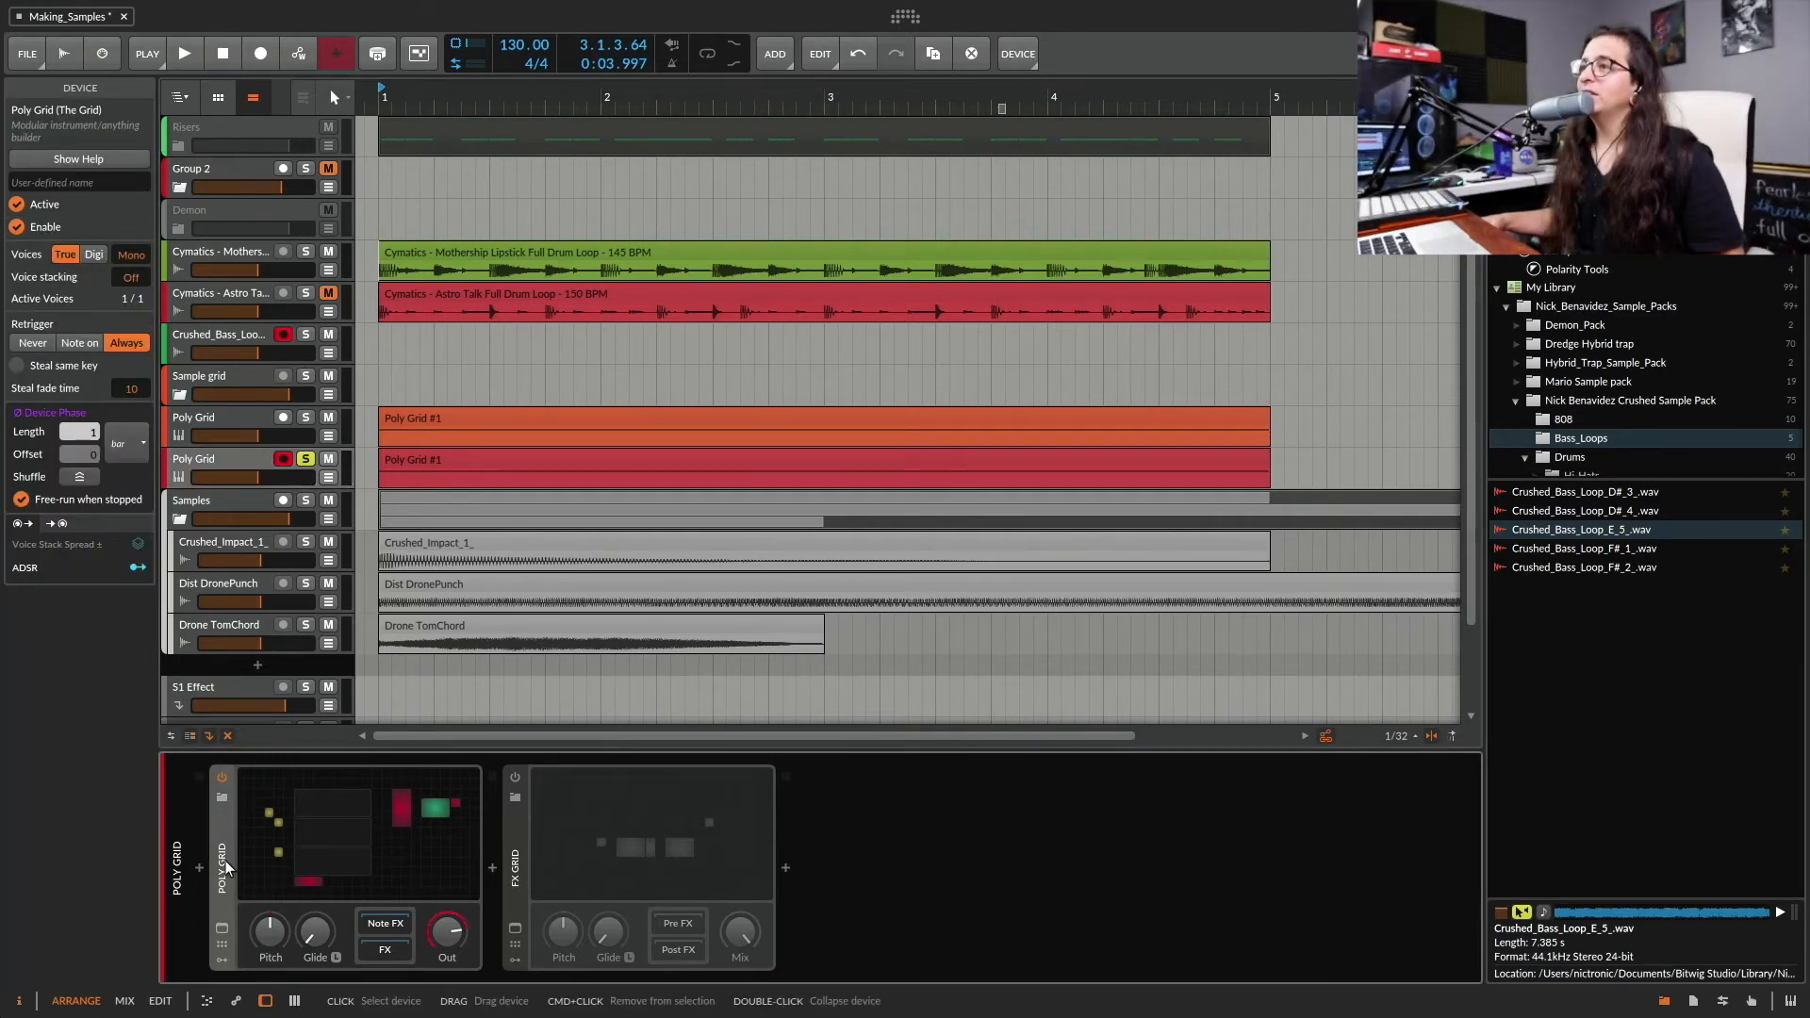
{"action": "left_click", "coordinate": [221, 929]}
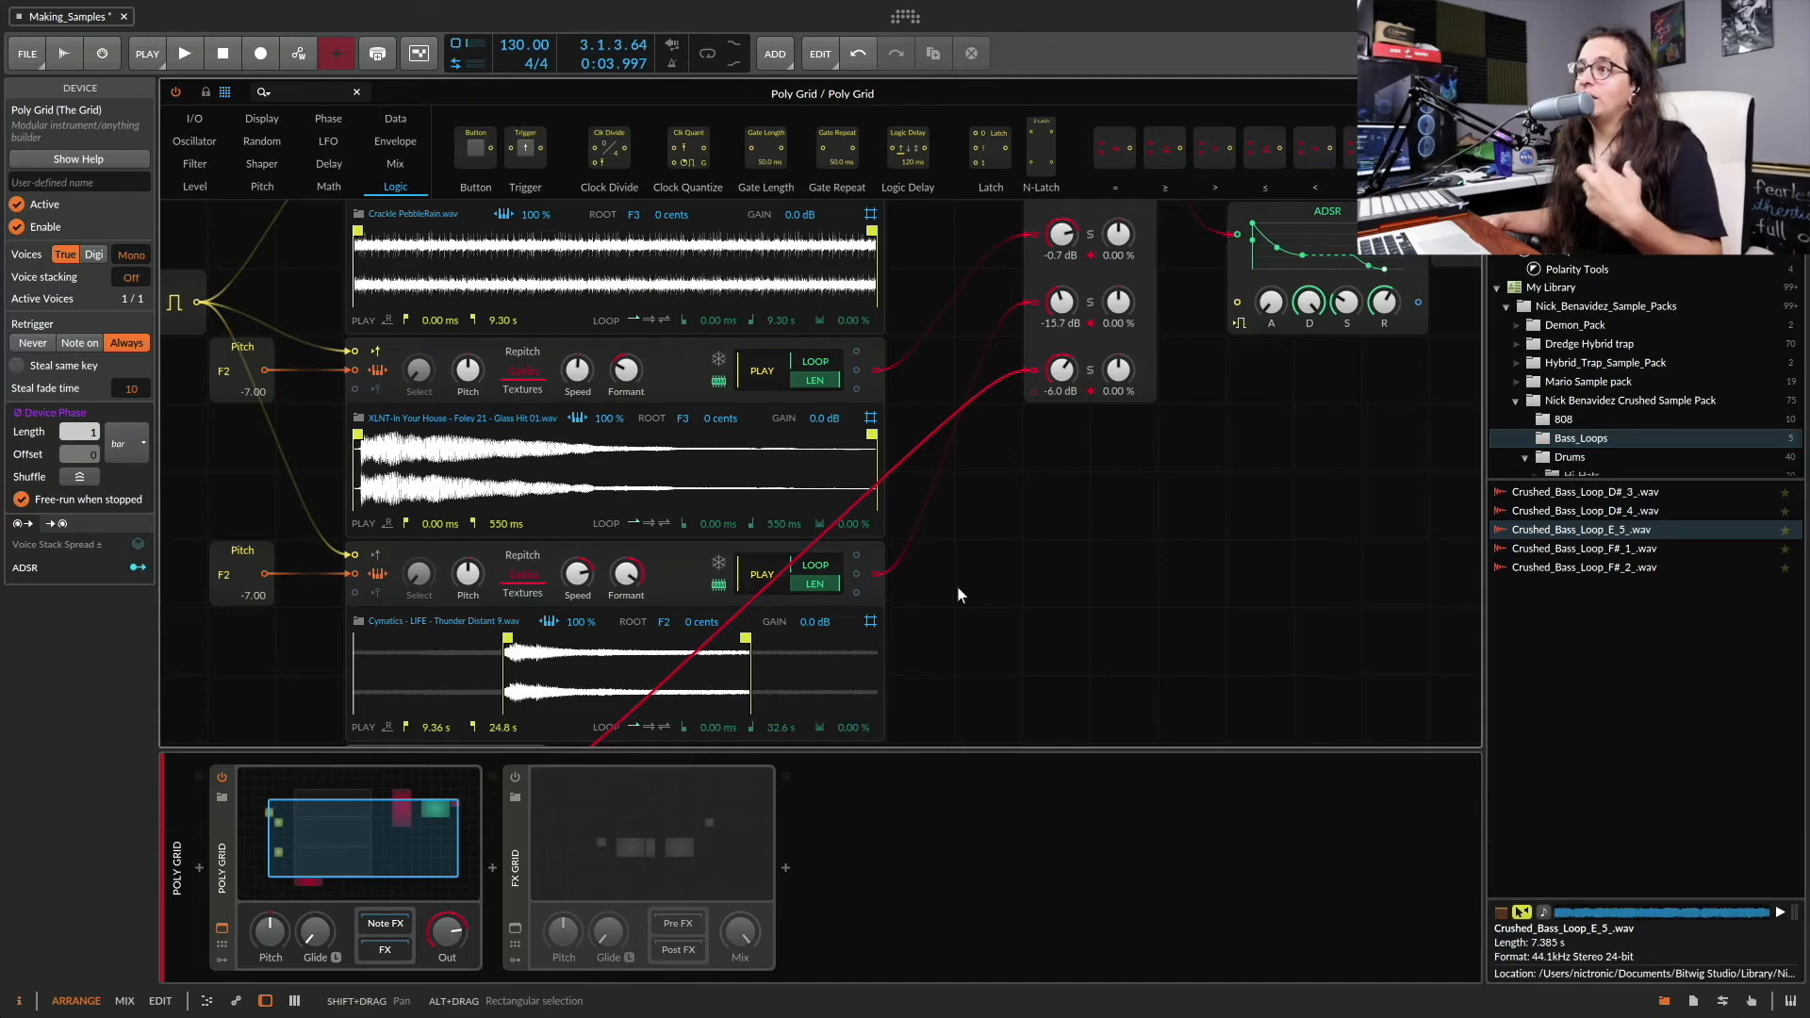
Open the FX Grid patch, enable the FX Grid device, and audition the sound through it
{"action": "left_click", "coordinate": [515, 867]}
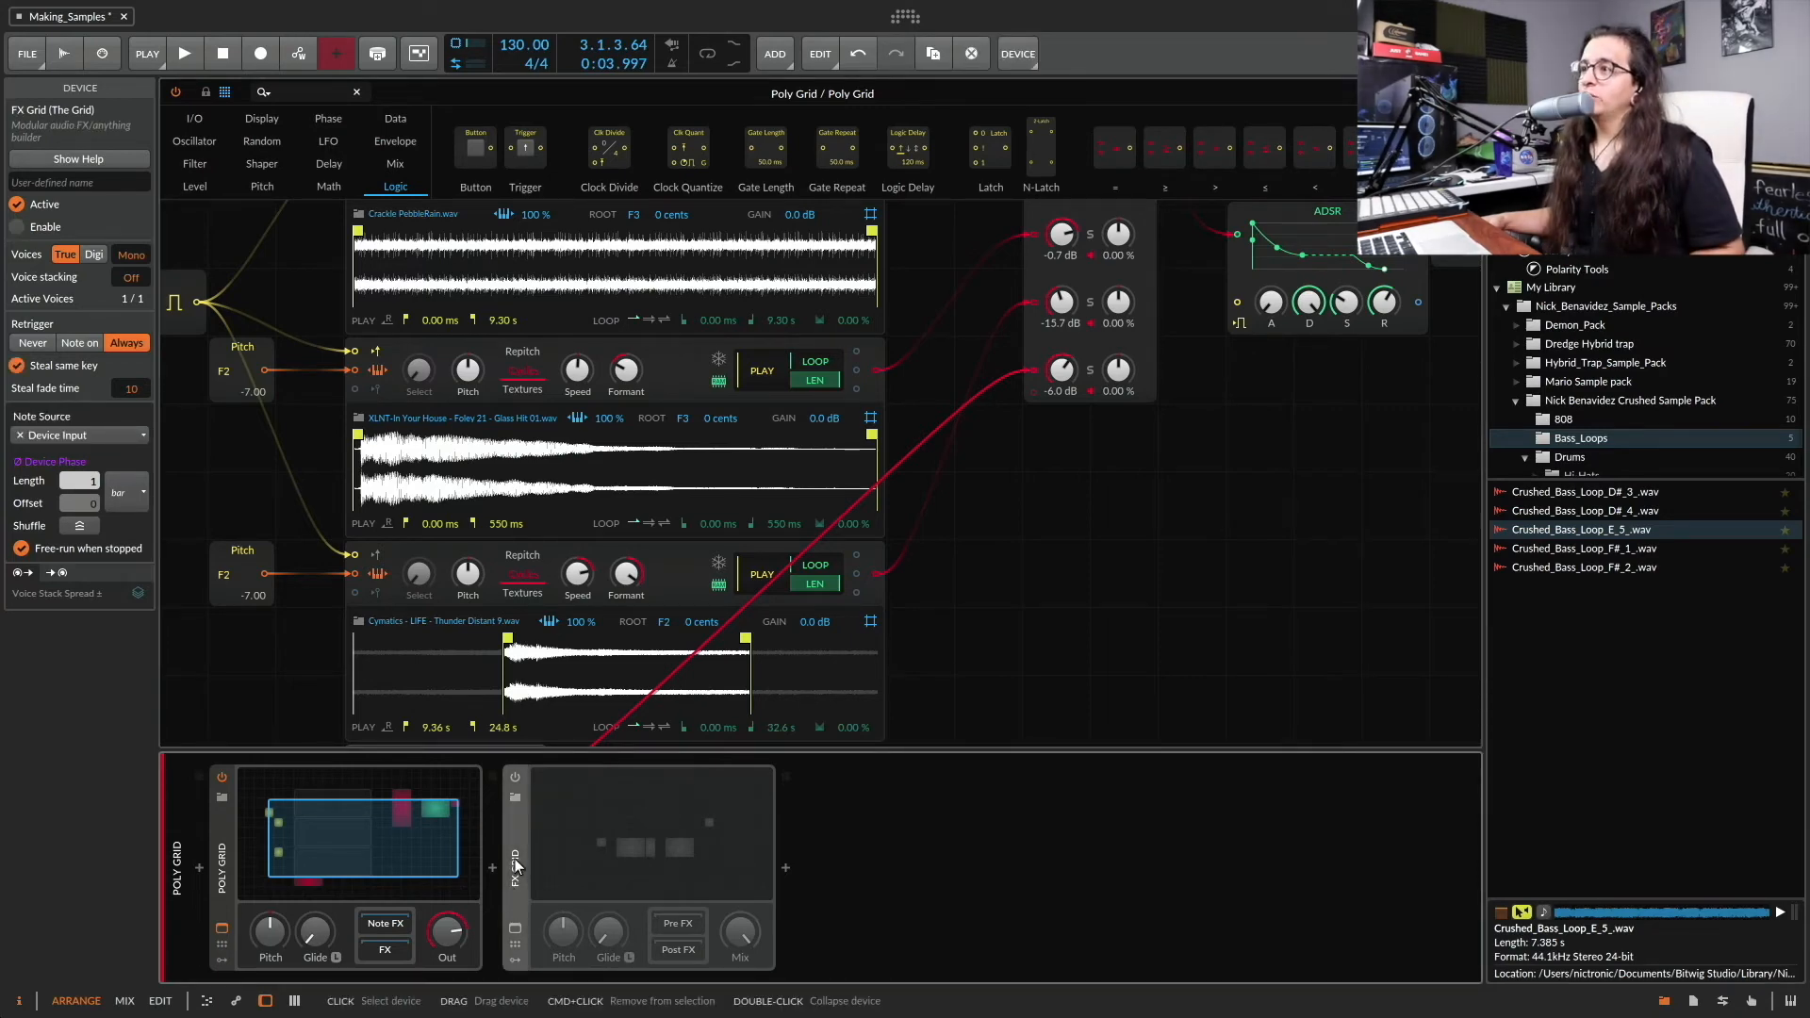
{"action": "left_click", "coordinate": [515, 929]}
{"action": "left_click", "coordinate": [515, 777]}
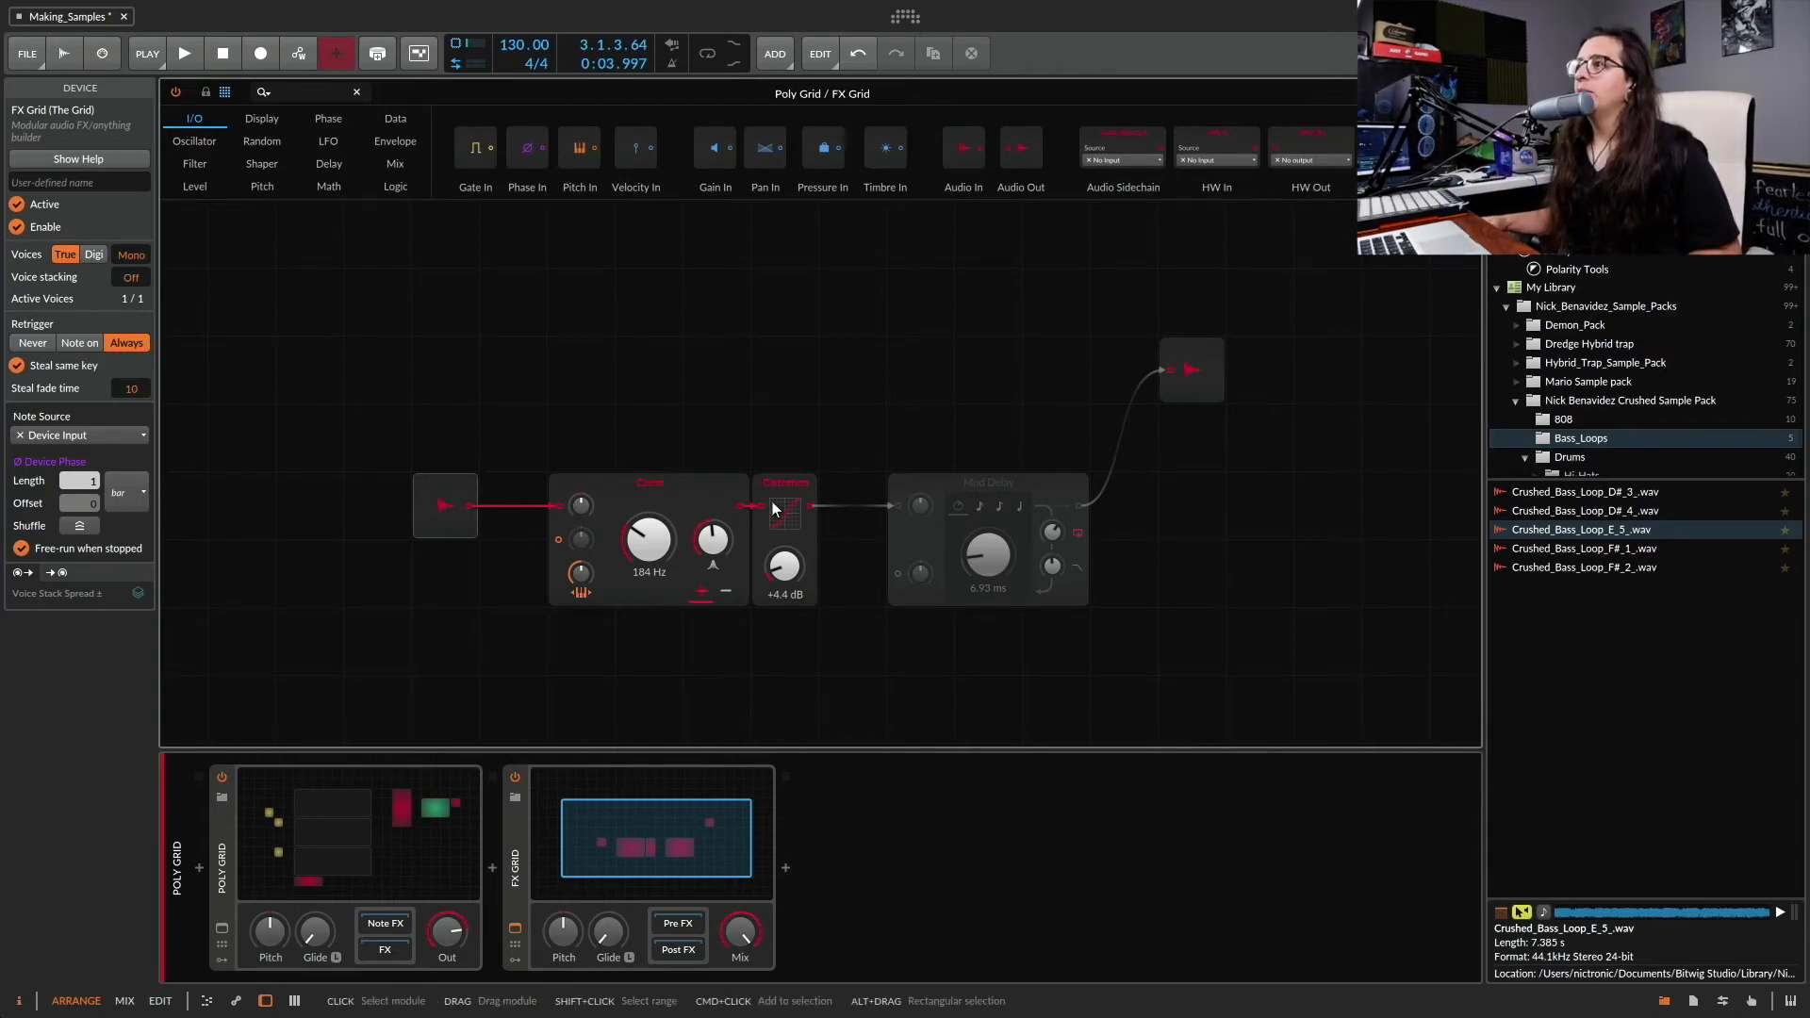
{"action": "key", "text": "space"}
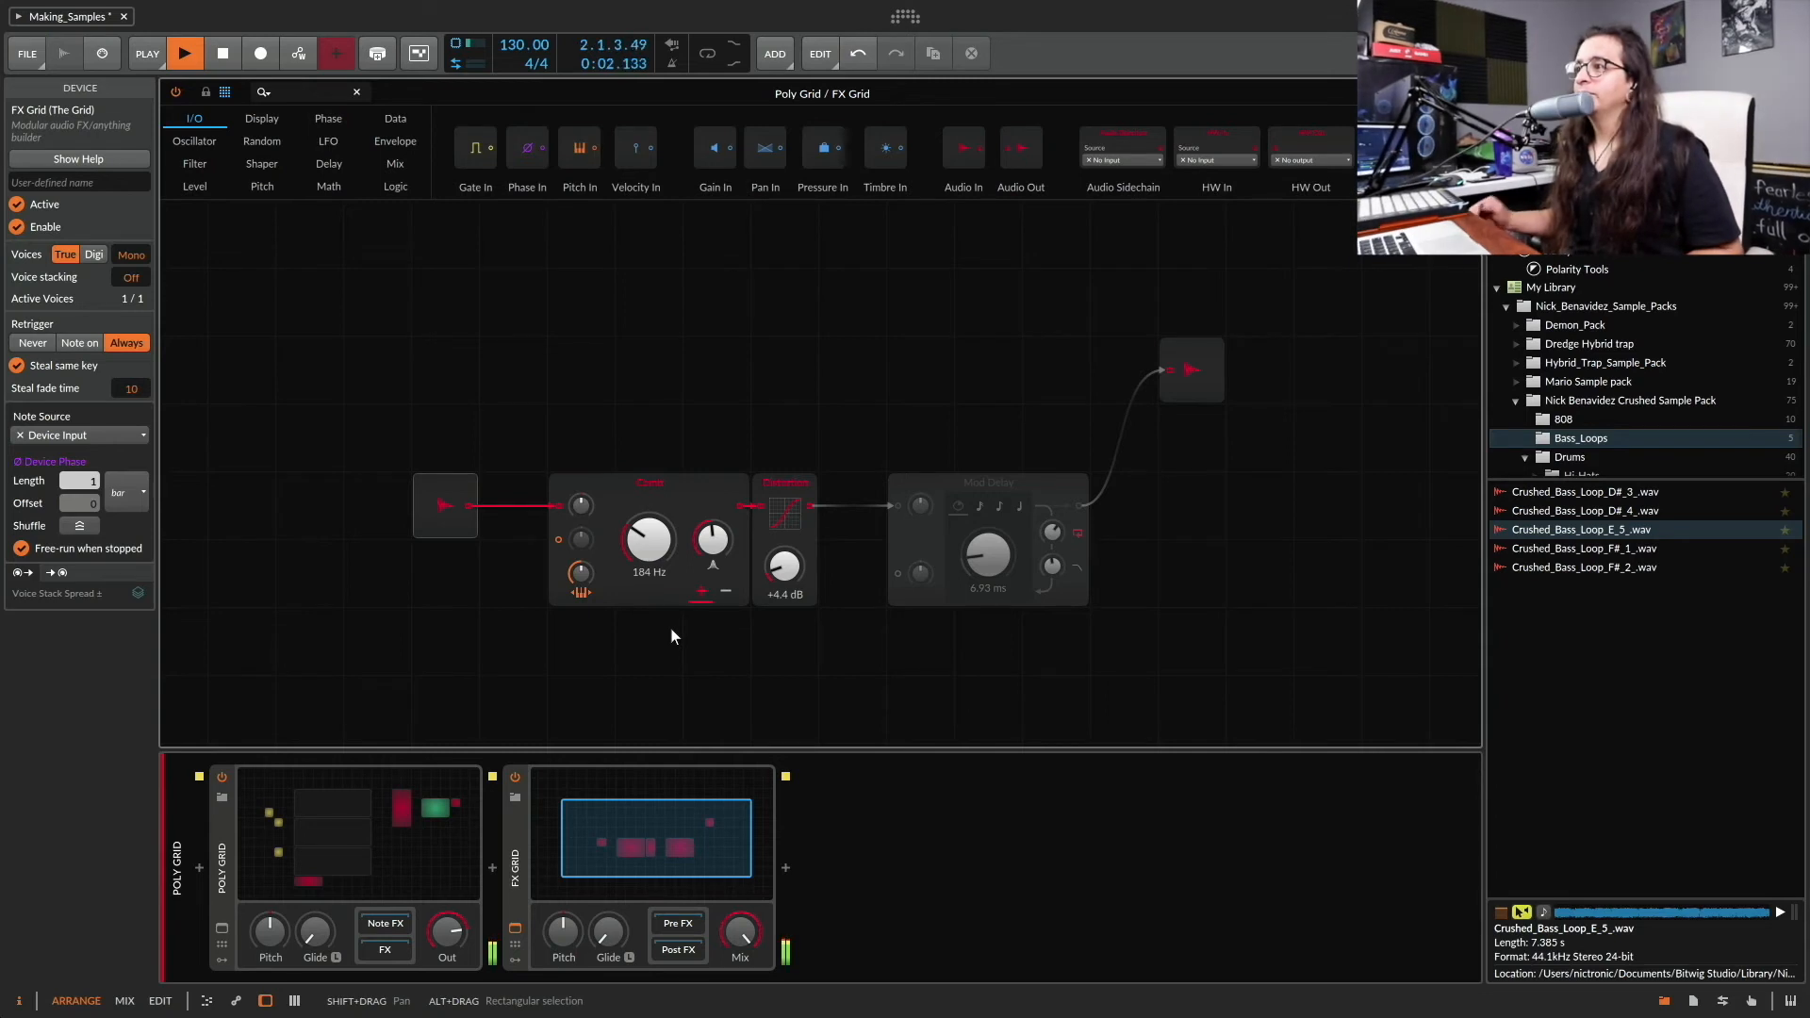
{"action": "key", "text": "space"}
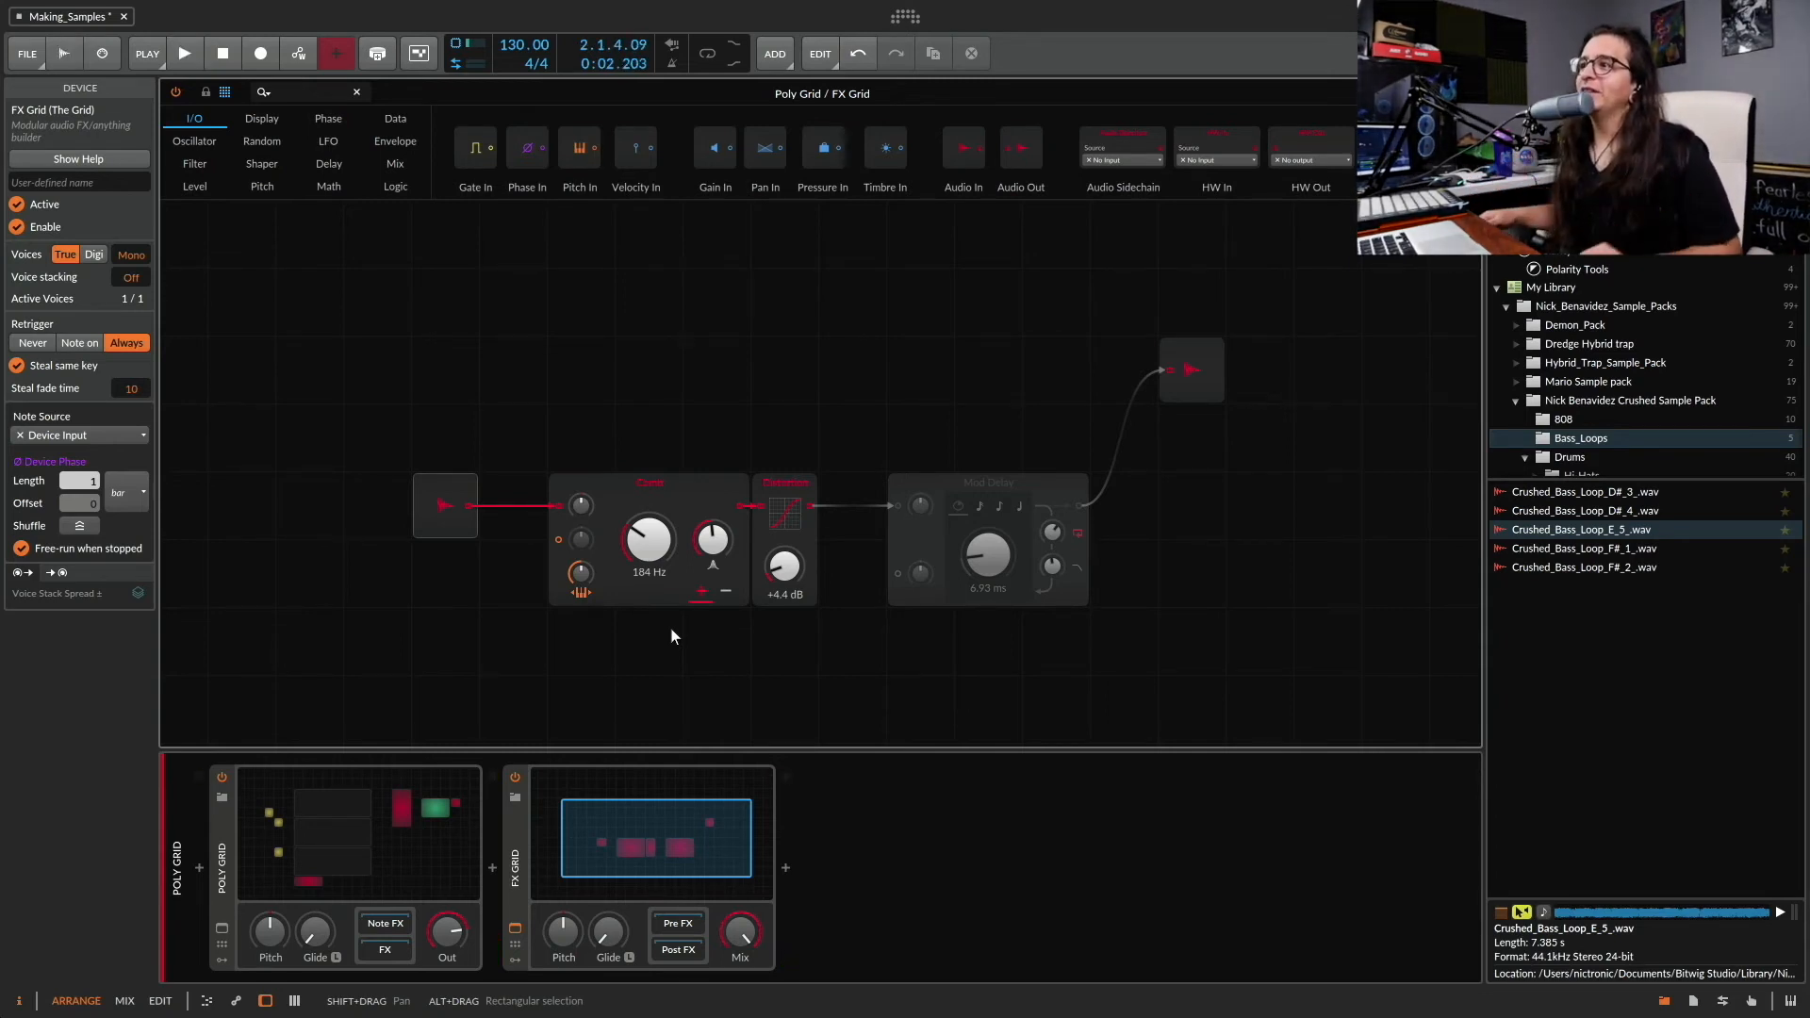
Compare the sound by playing it with the FX Grid bypassed and again with it re-enabled
{"action": "left_click", "coordinate": [517, 775]}
{"action": "key", "text": "space"}
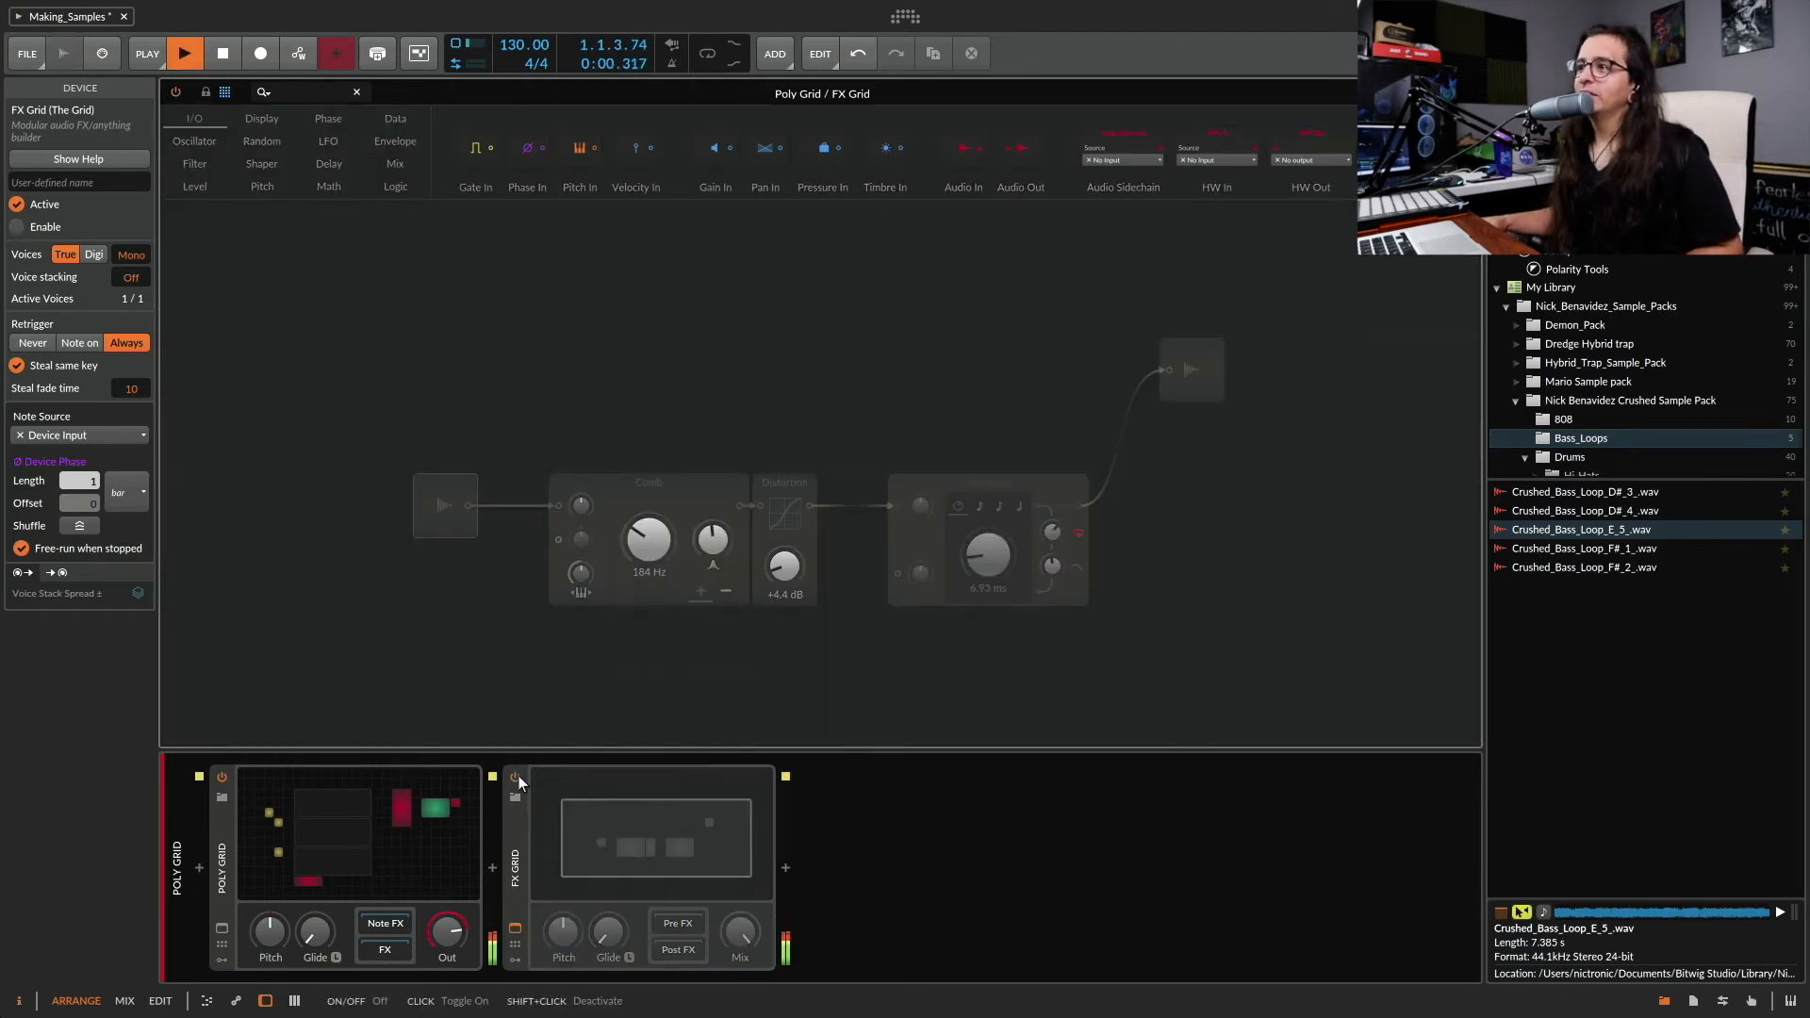
{"action": "key", "text": "space"}
{"action": "left_click", "coordinate": [518, 775]}
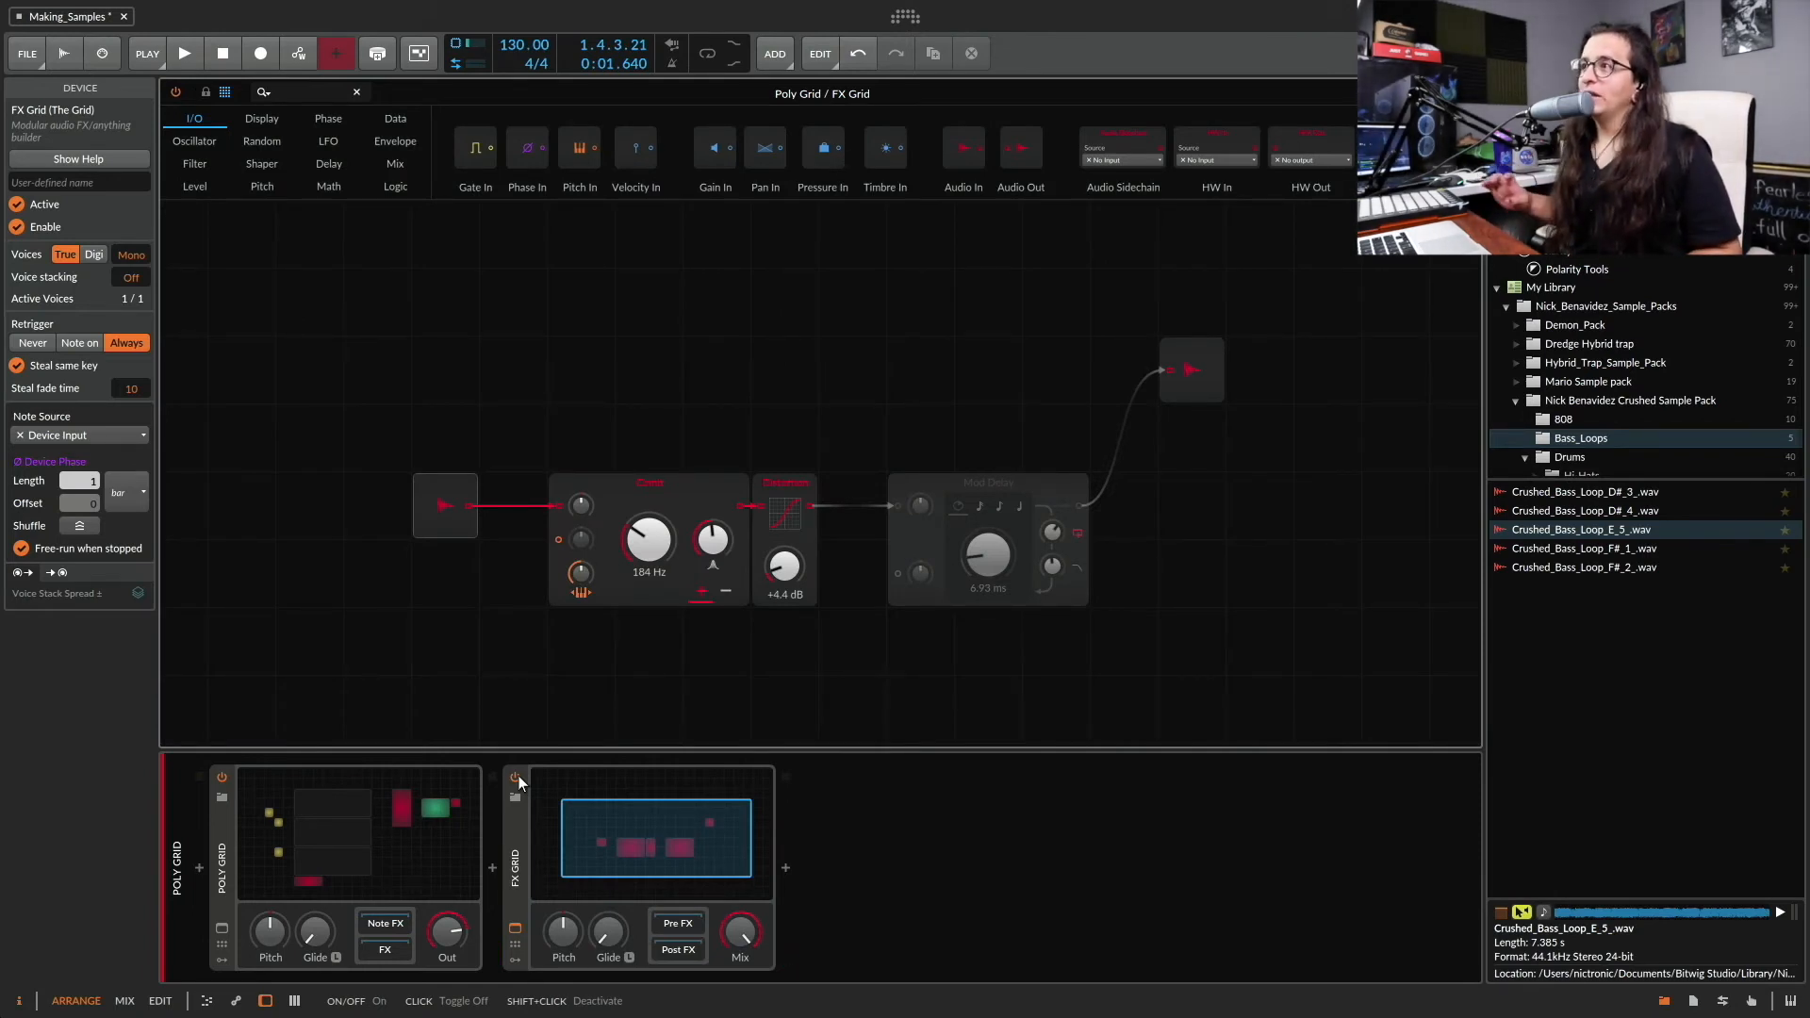
{"action": "key", "text": "space"}
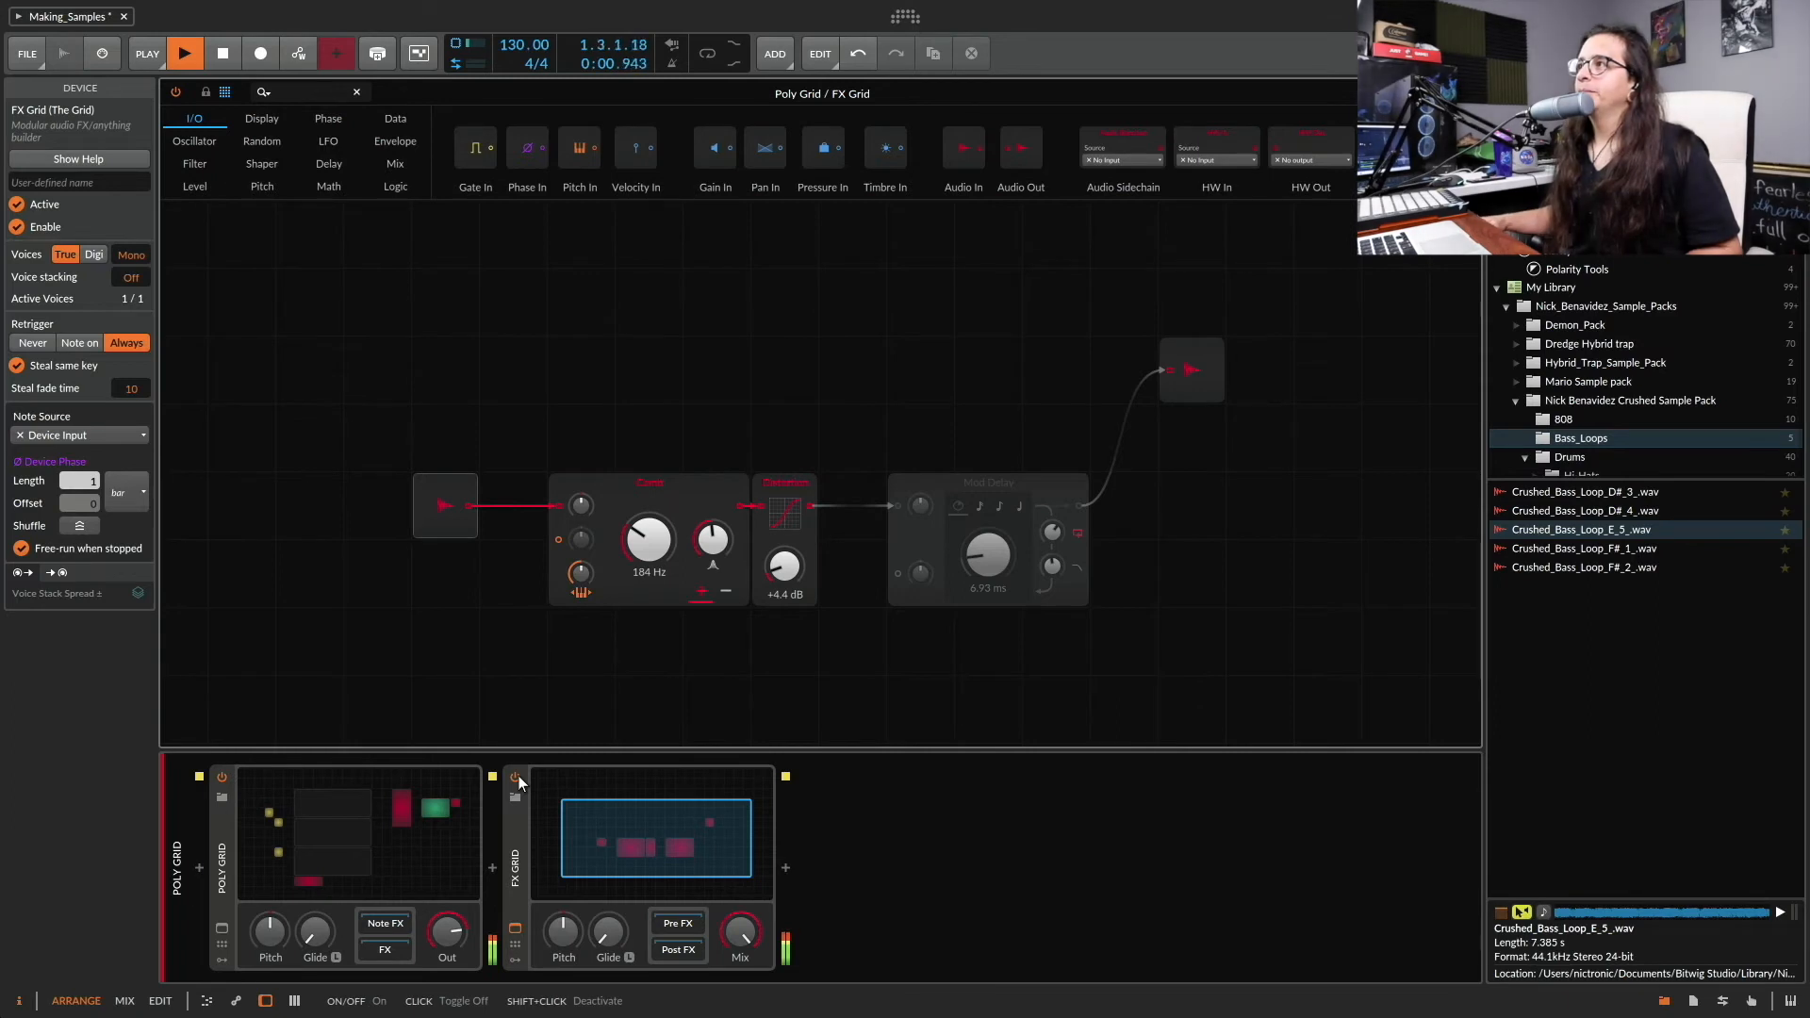
{"action": "key", "text": "space"}
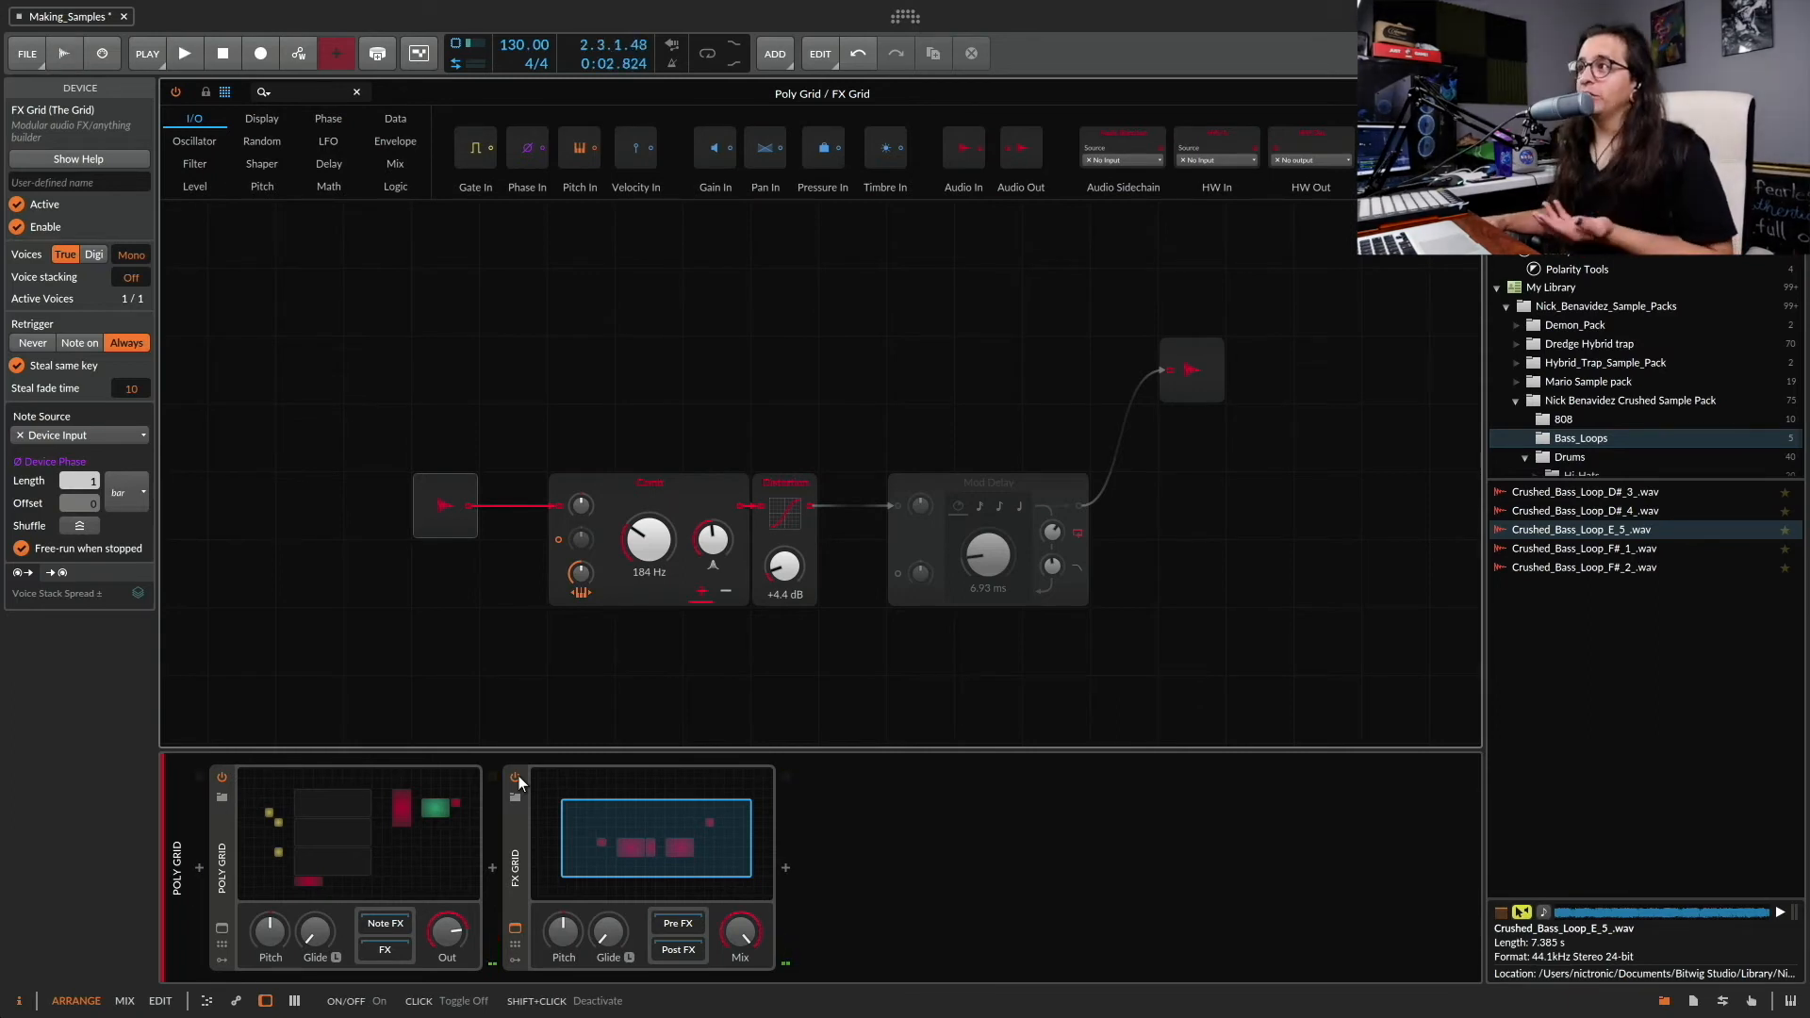
Activate the Mod Delay module to audition its effect, and deactivate it again
{"action": "right_click", "coordinate": [1021, 489]}
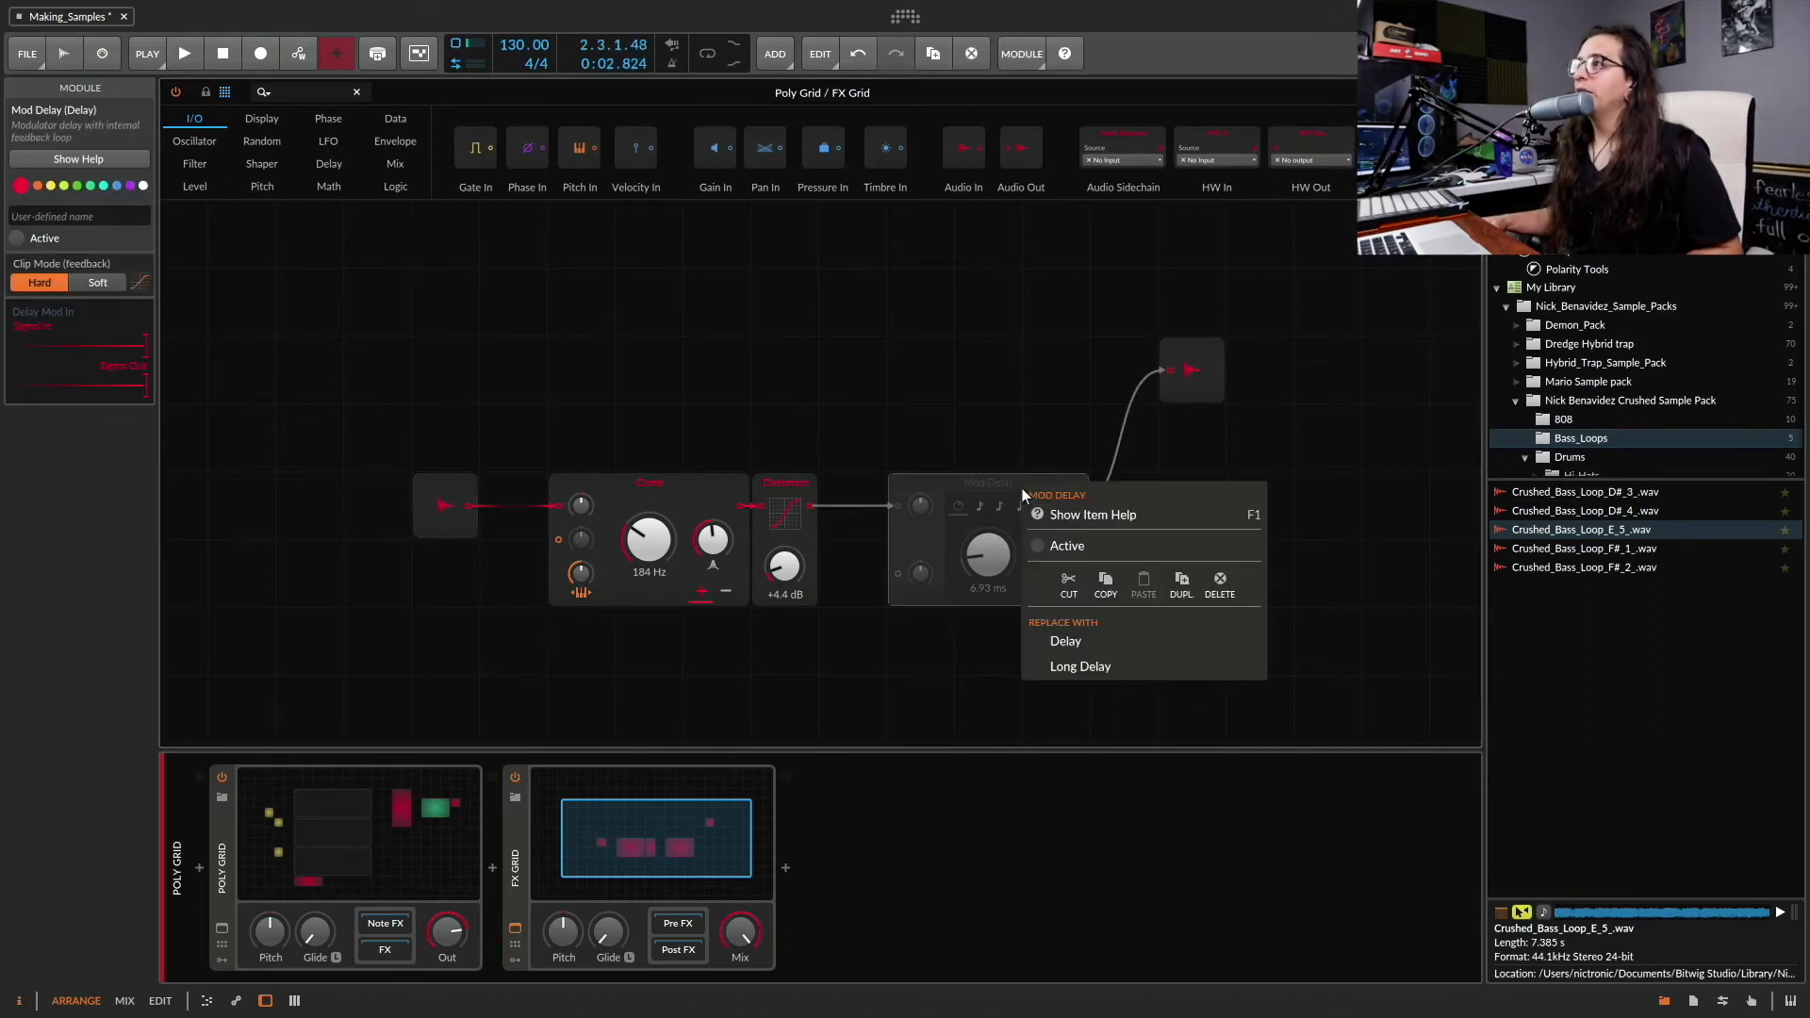
{"action": "left_click", "coordinate": [1046, 547]}
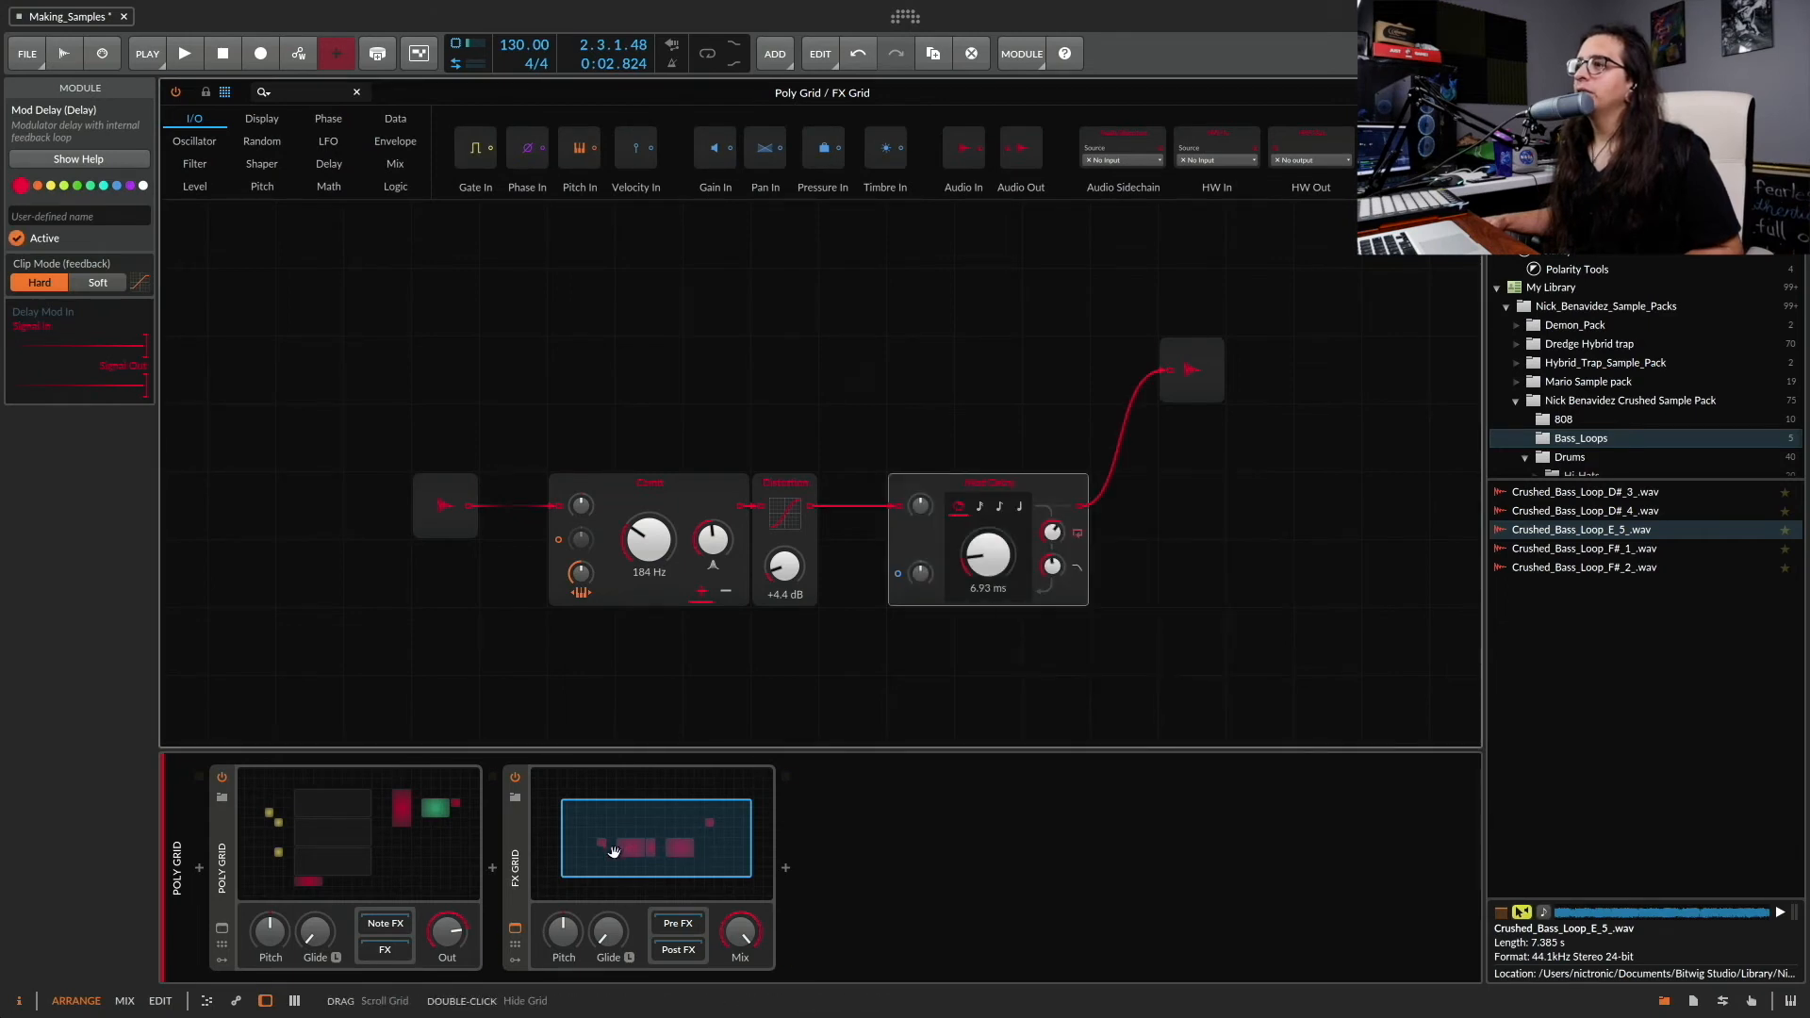
{"action": "key", "text": "space"}
{"action": "right_click", "coordinate": [1023, 489]}
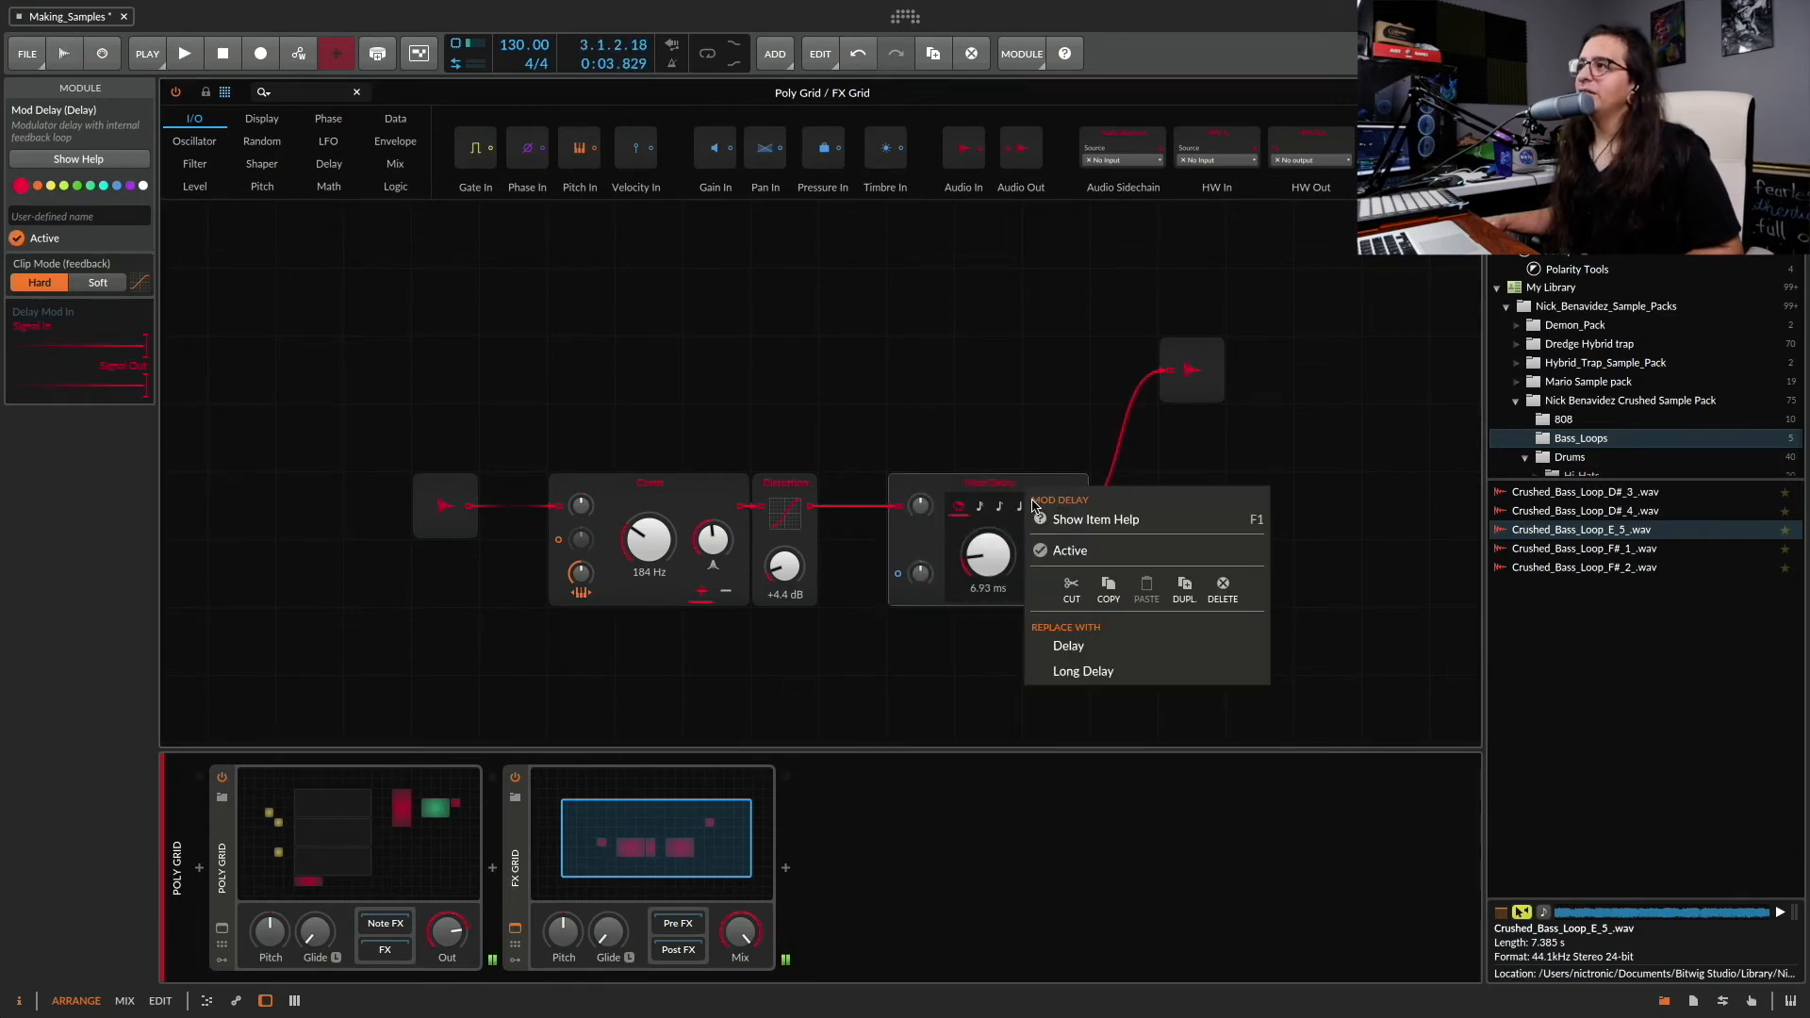
{"action": "left_click", "coordinate": [1054, 550]}
{"action": "key", "text": "space"}
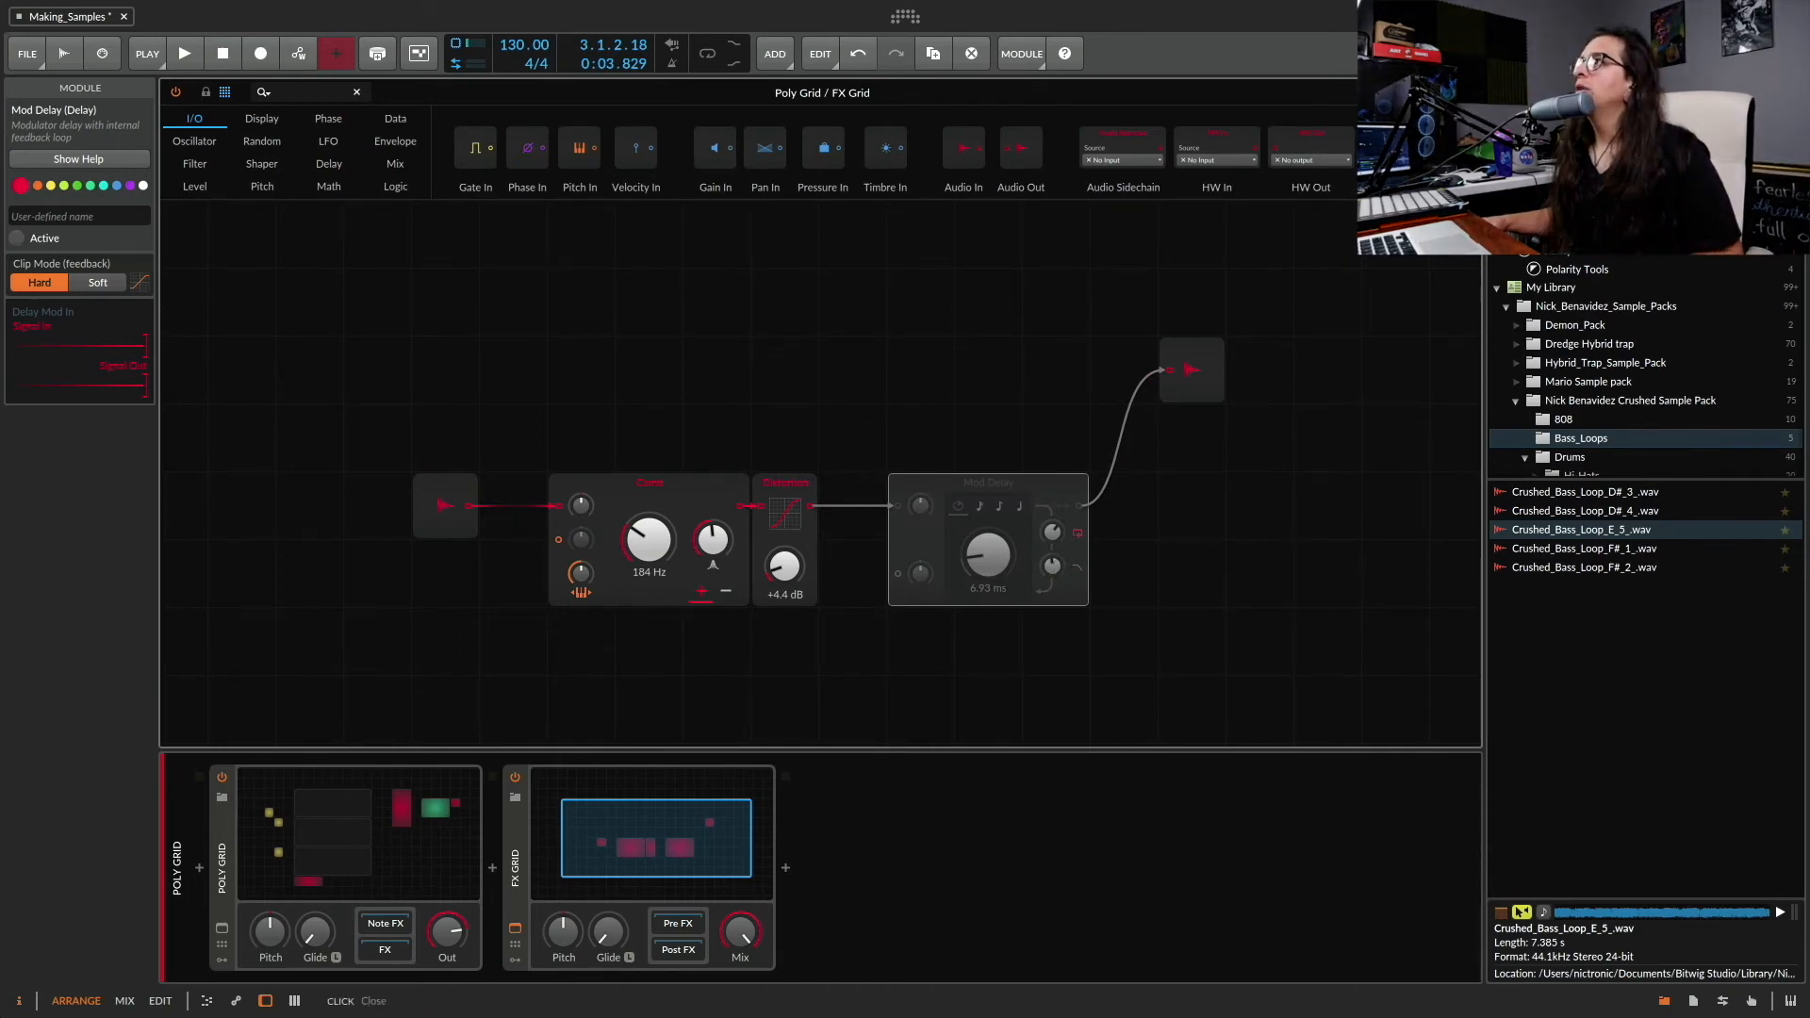
Close the FX Grid patch and open the Poly Grid patch of the orange Poly Grid track
{"action": "left_click", "coordinate": [357, 92]}
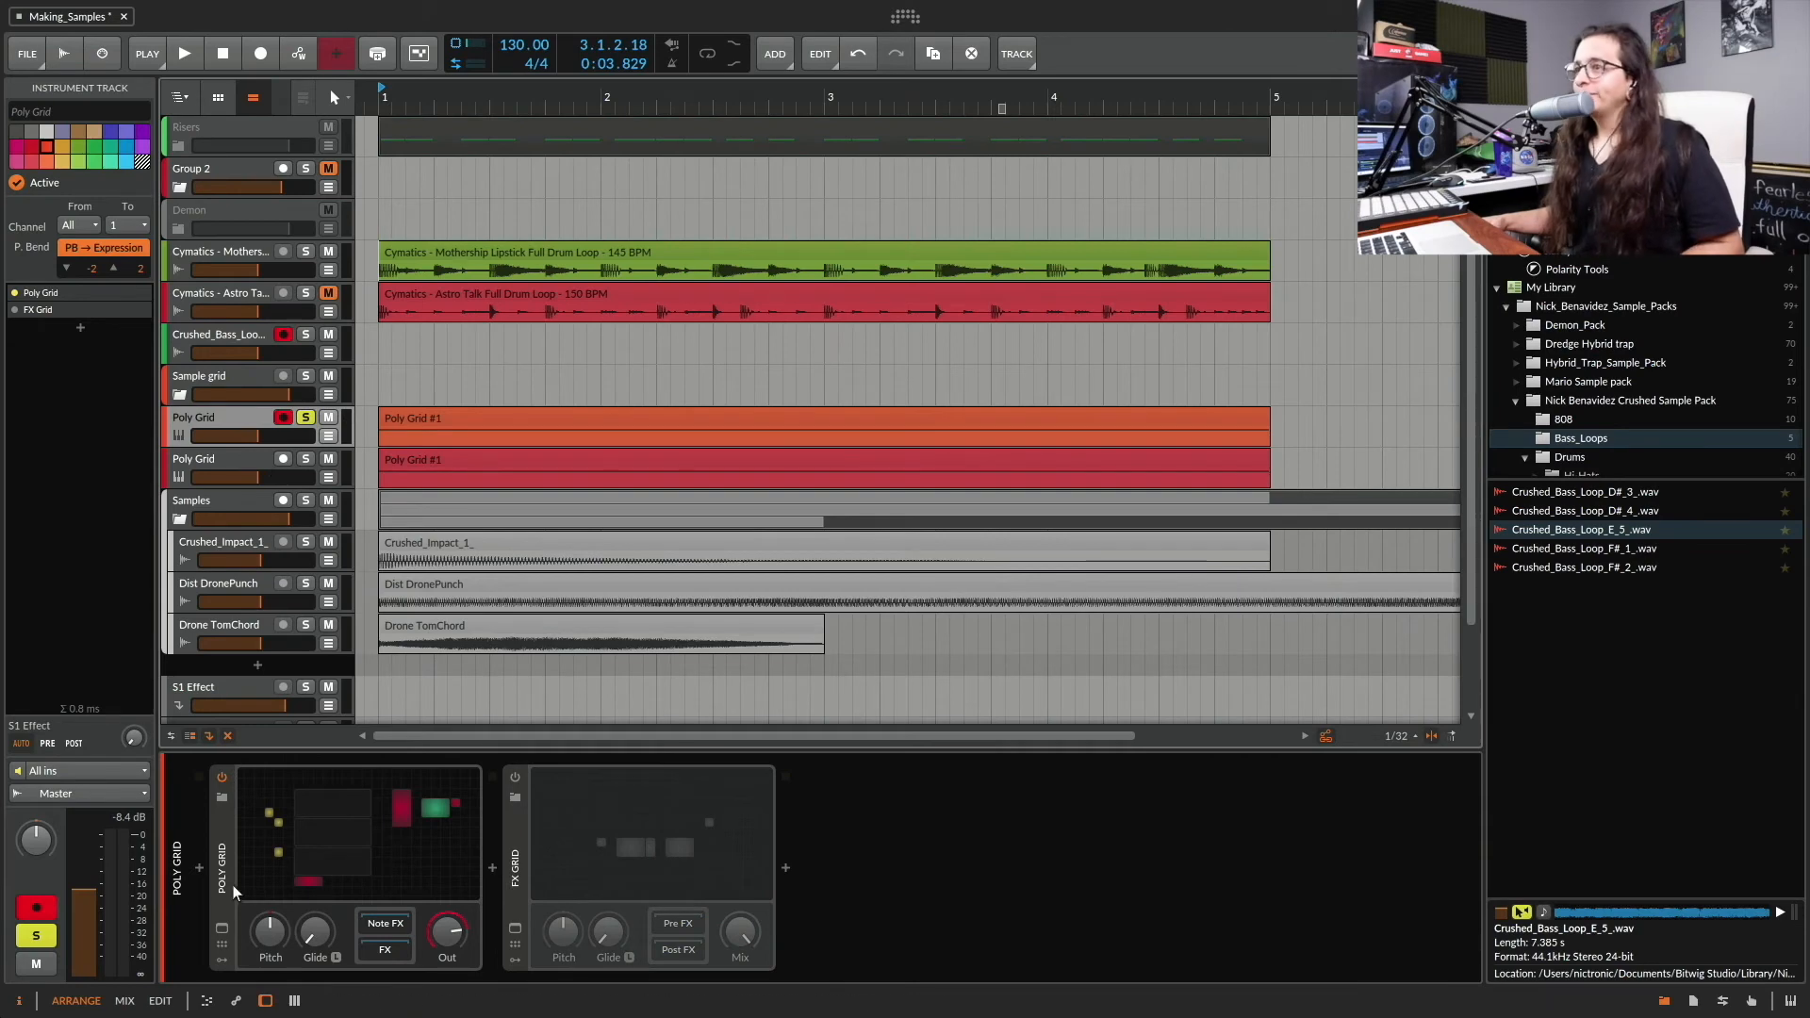
{"action": "left_click", "coordinate": [222, 929]}
{"action": "scroll", "coordinate": [747, 516], "scroll_direction": "up", "scroll_amount": 1}
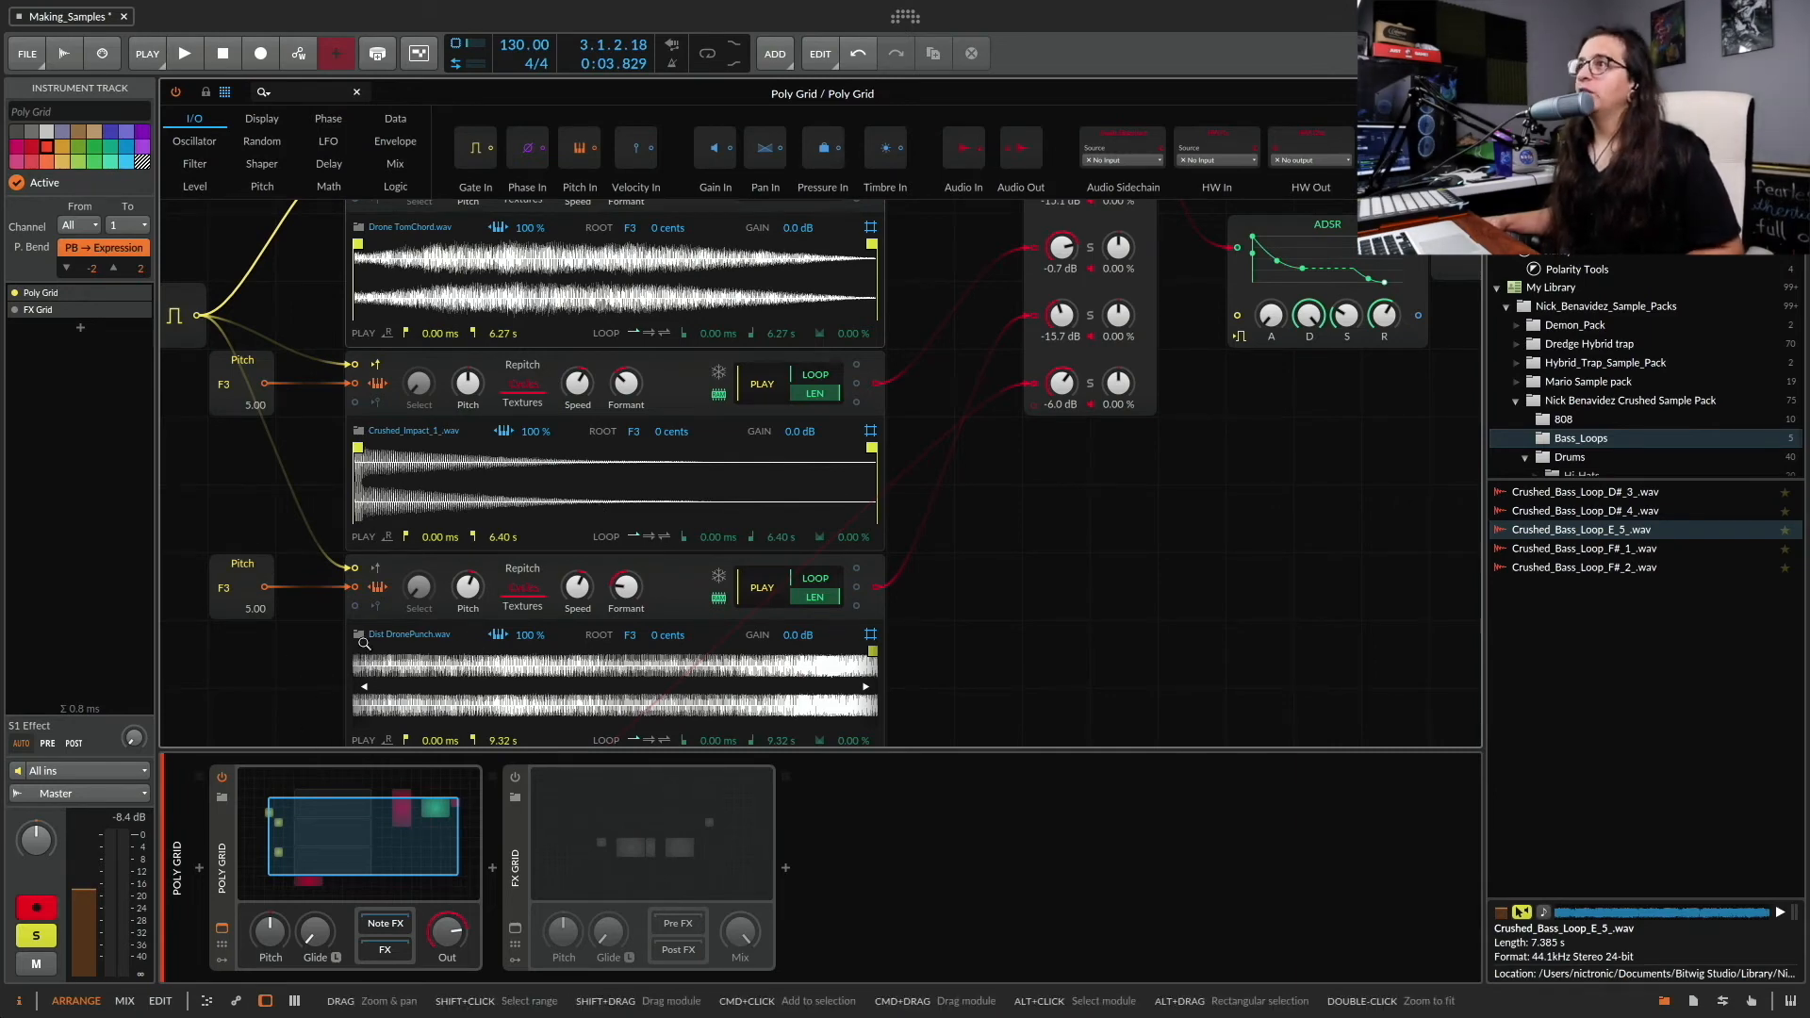
Preview the Dist DronePunch sample in the sample browser, cancel without replacing it, and play the patch
{"action": "left_click", "coordinate": [360, 227]}
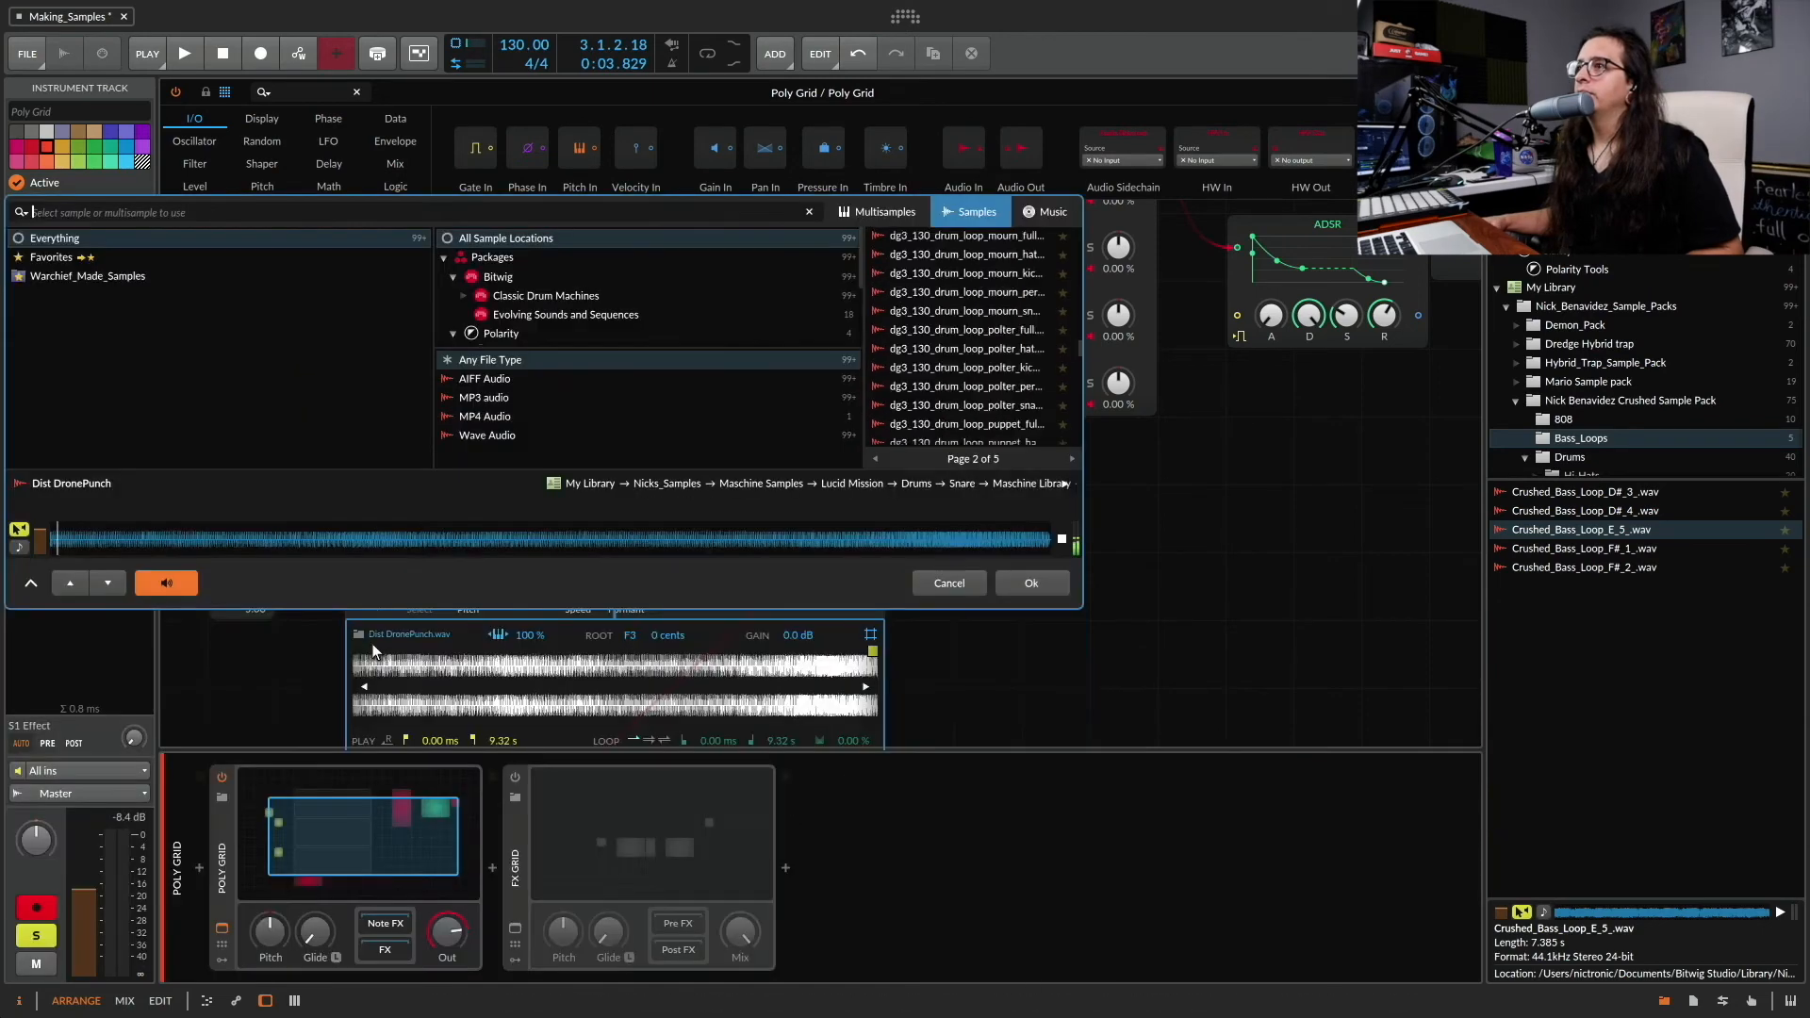
{"action": "left_click", "coordinate": [948, 590]}
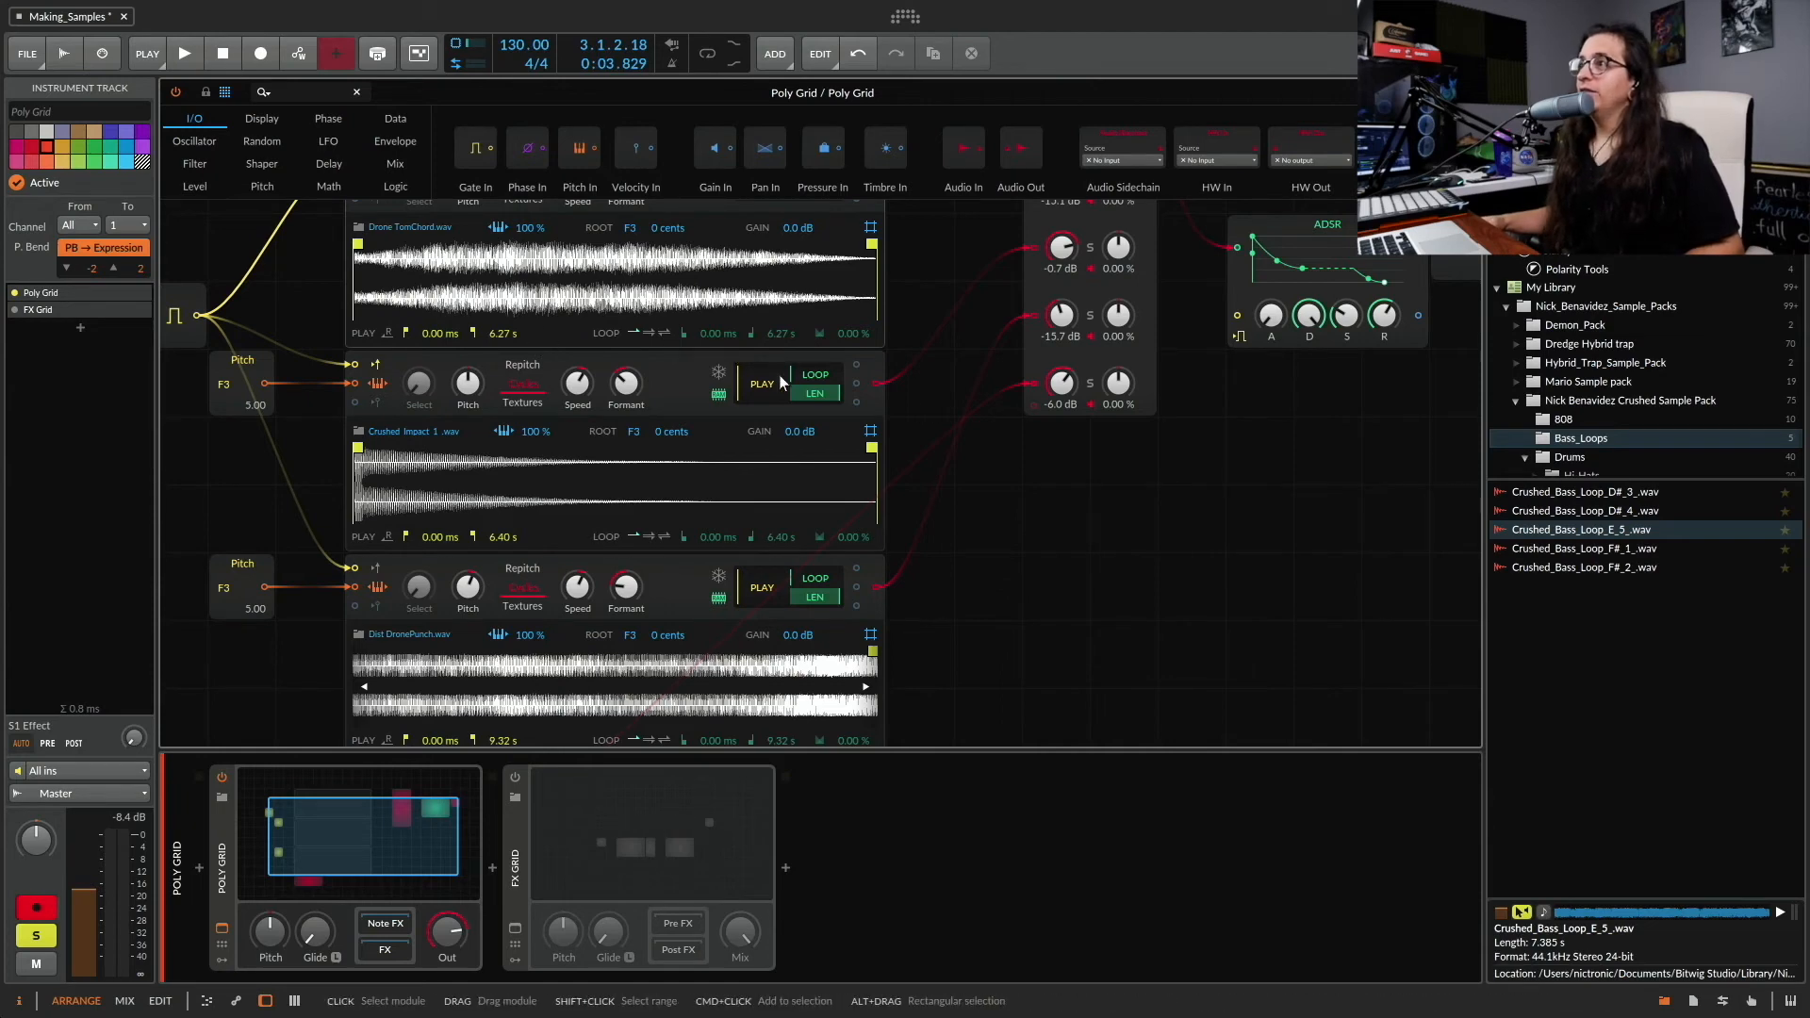
{"action": "key", "text": "space"}
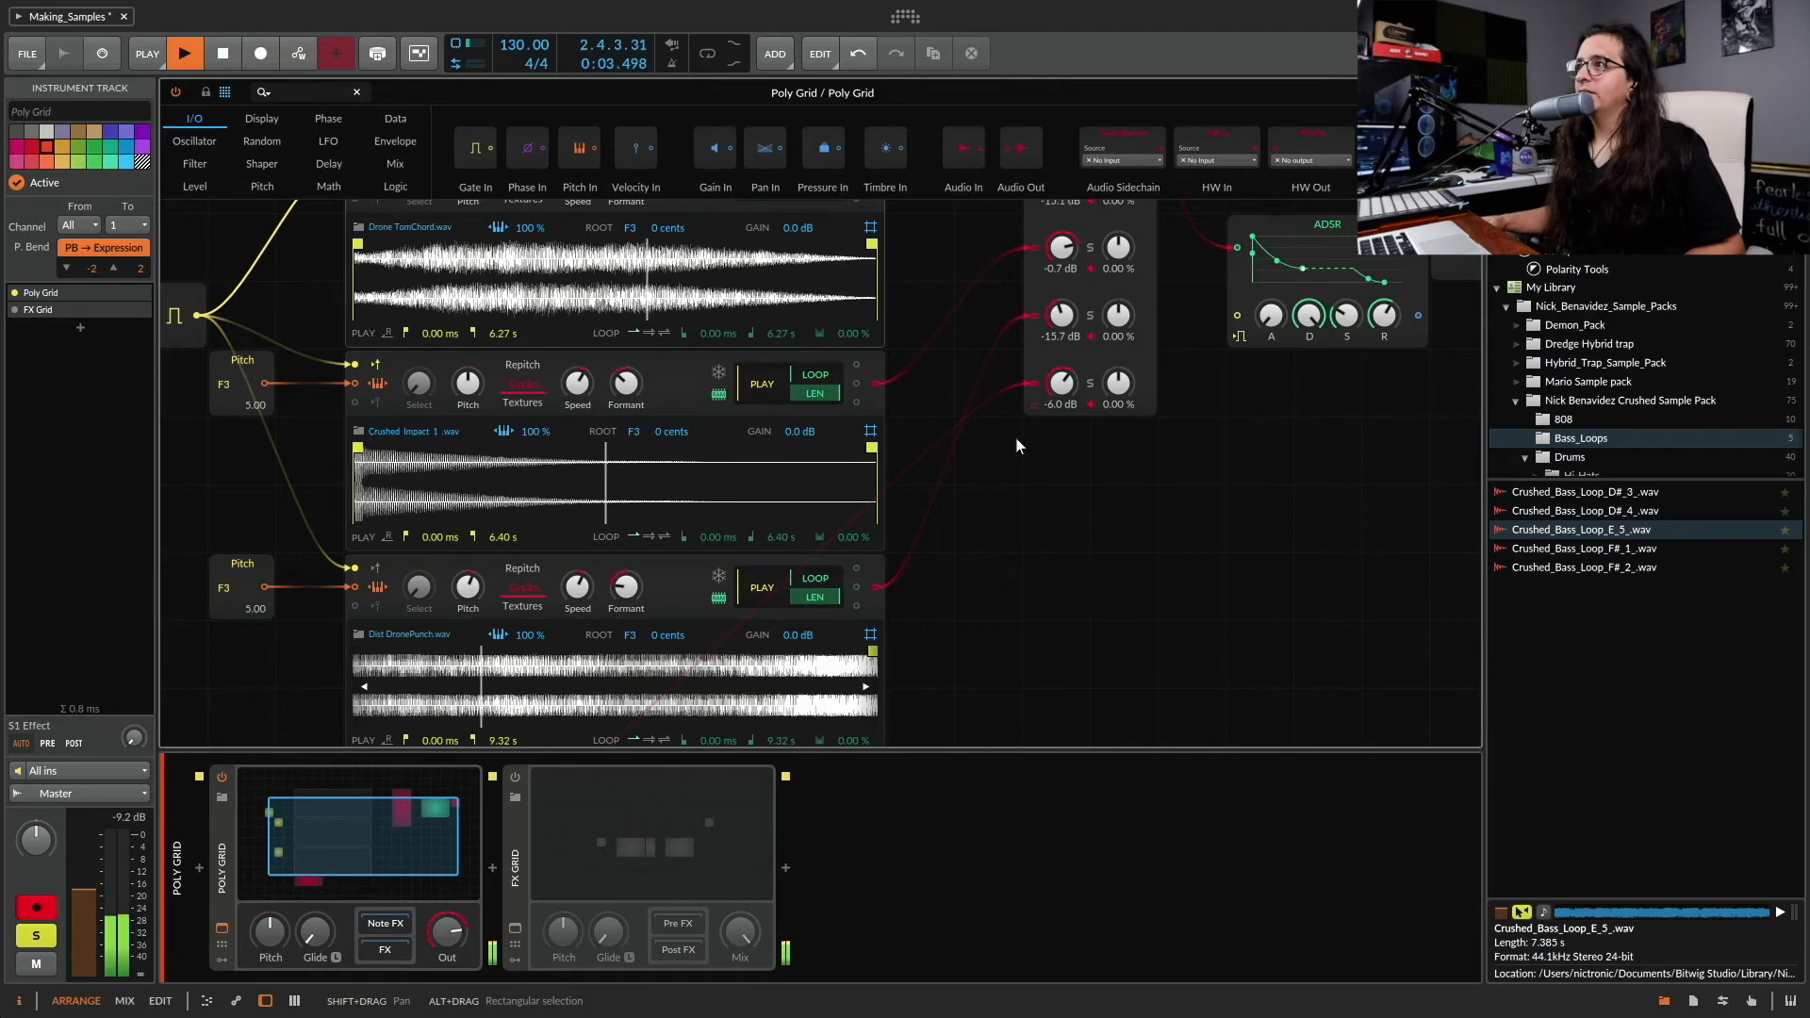
Stop playback, re-enable the FX Grid device, and play the patch through it briefly
{"action": "key", "text": "space"}
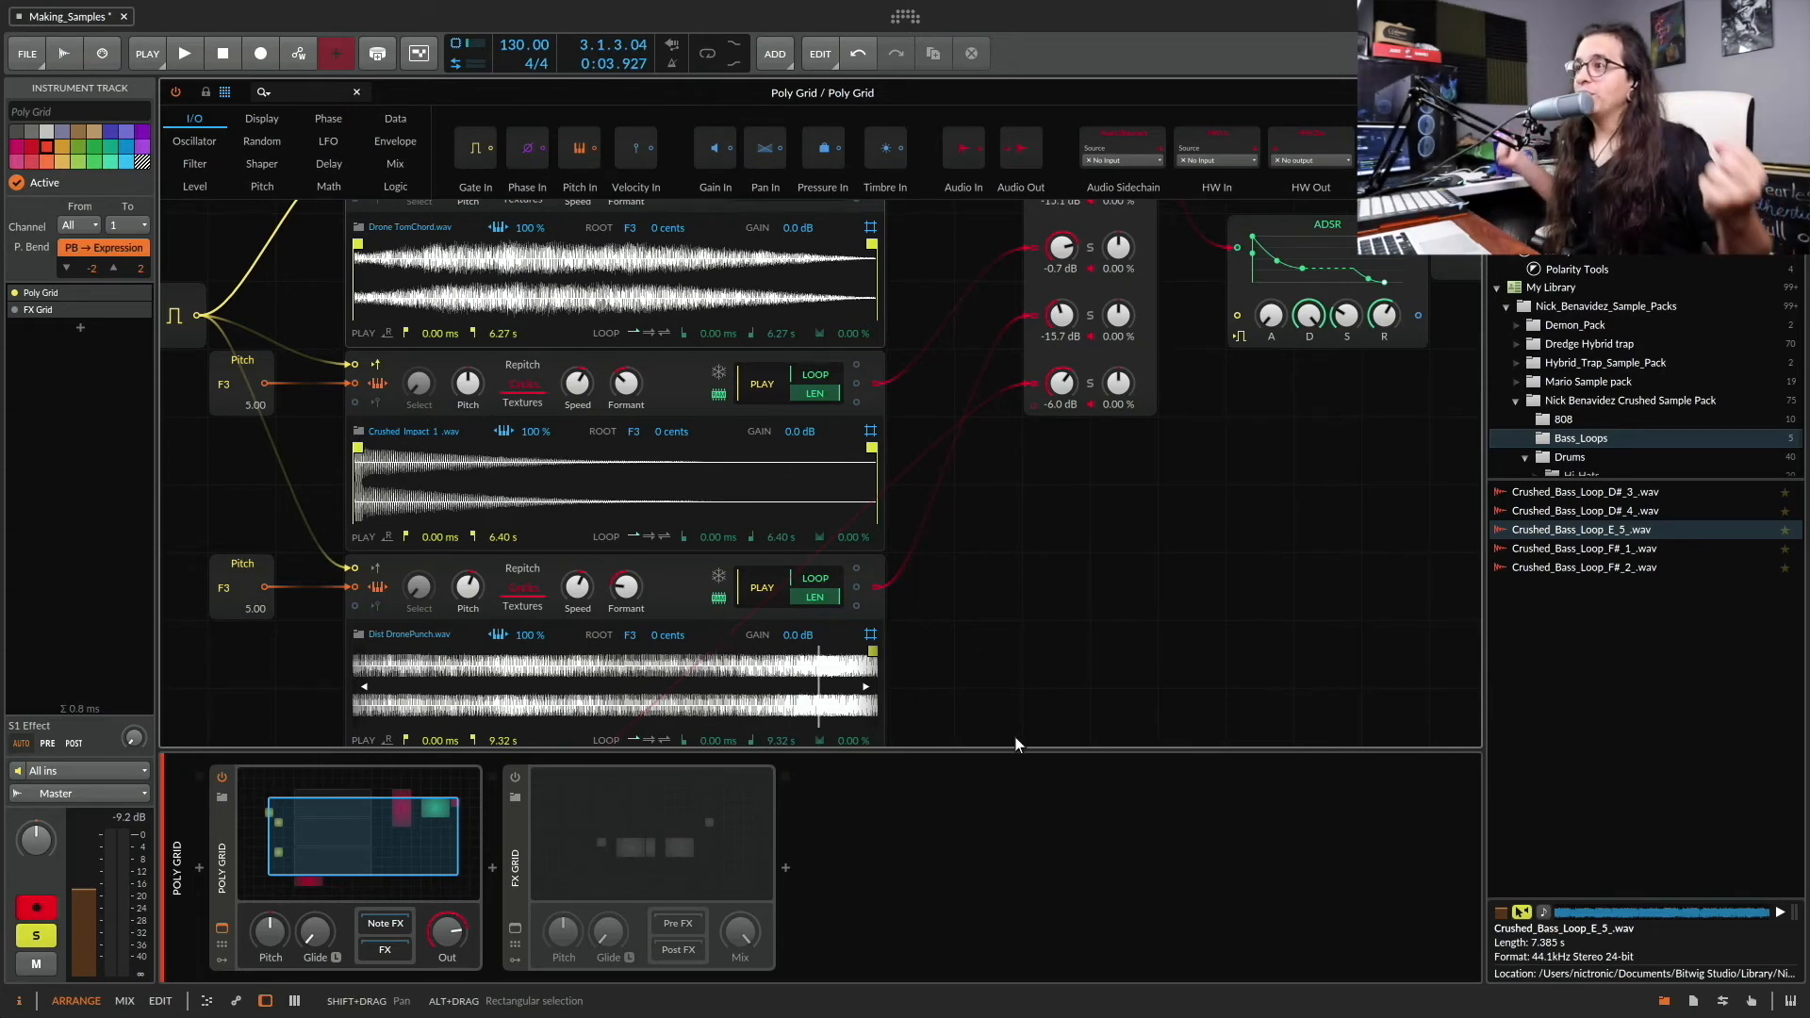
{"action": "left_click", "coordinate": [515, 777]}
{"action": "key", "text": "space"}
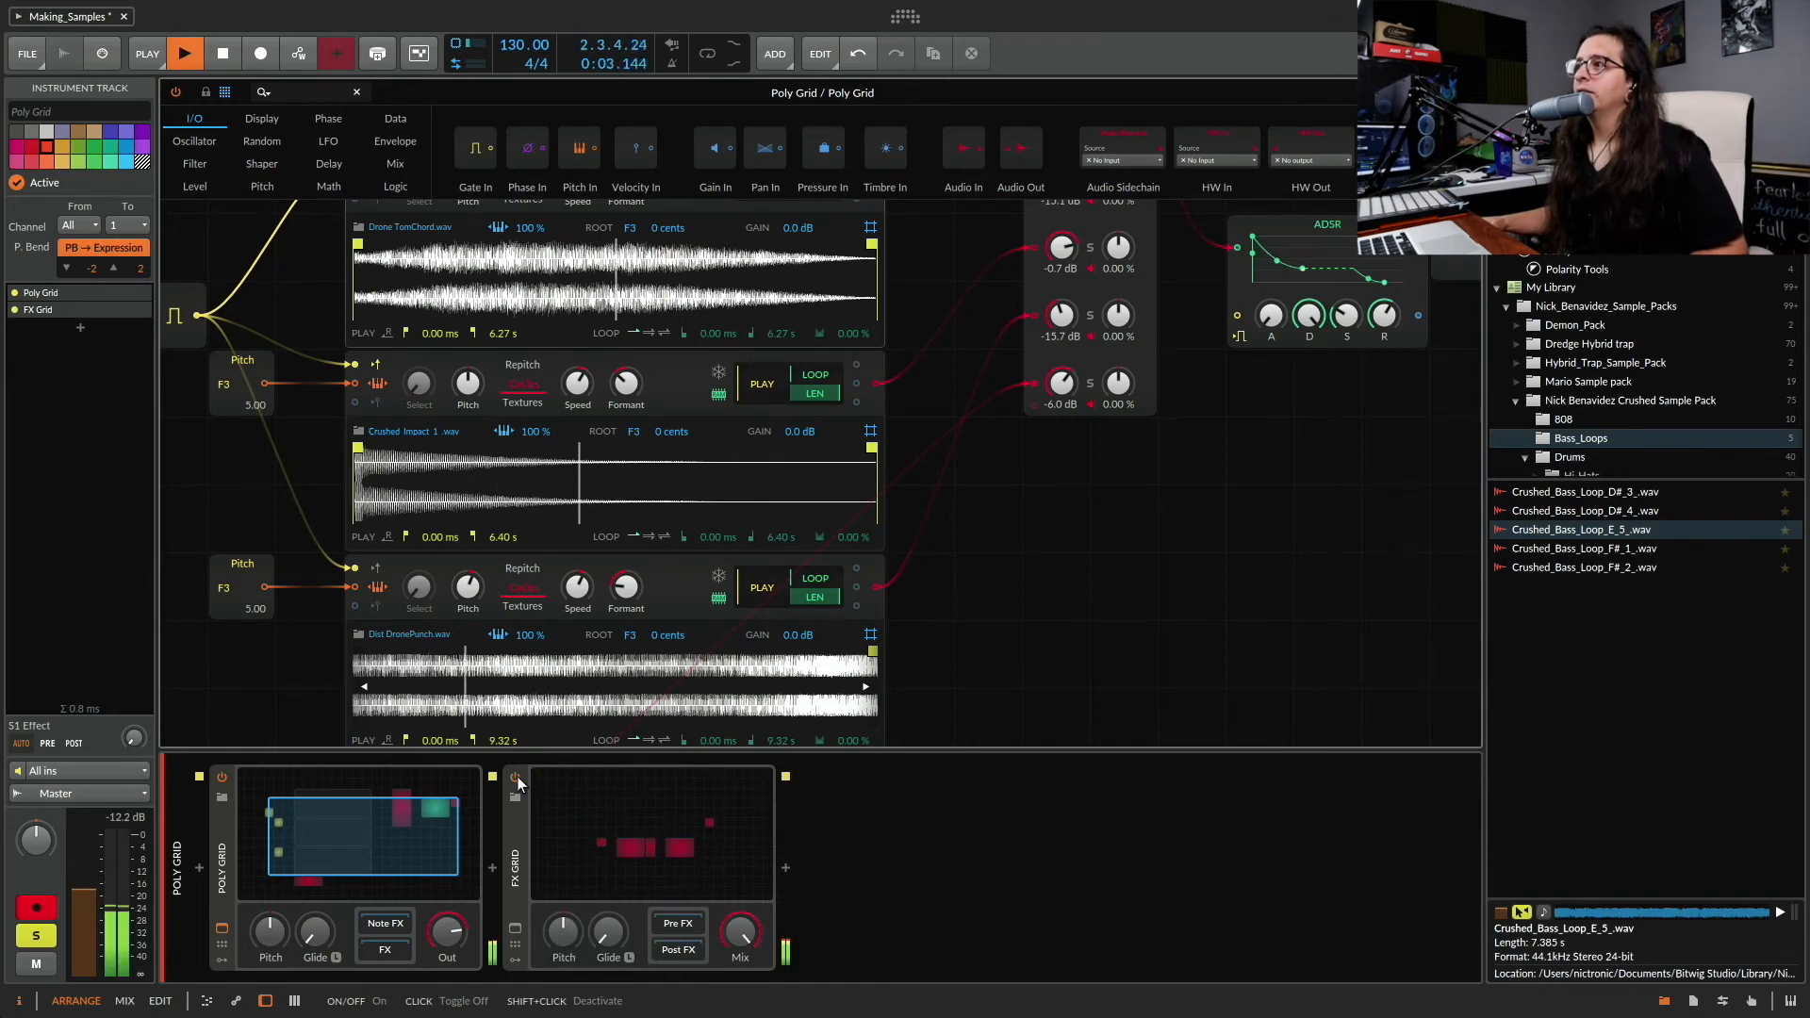
{"action": "key", "text": "space"}
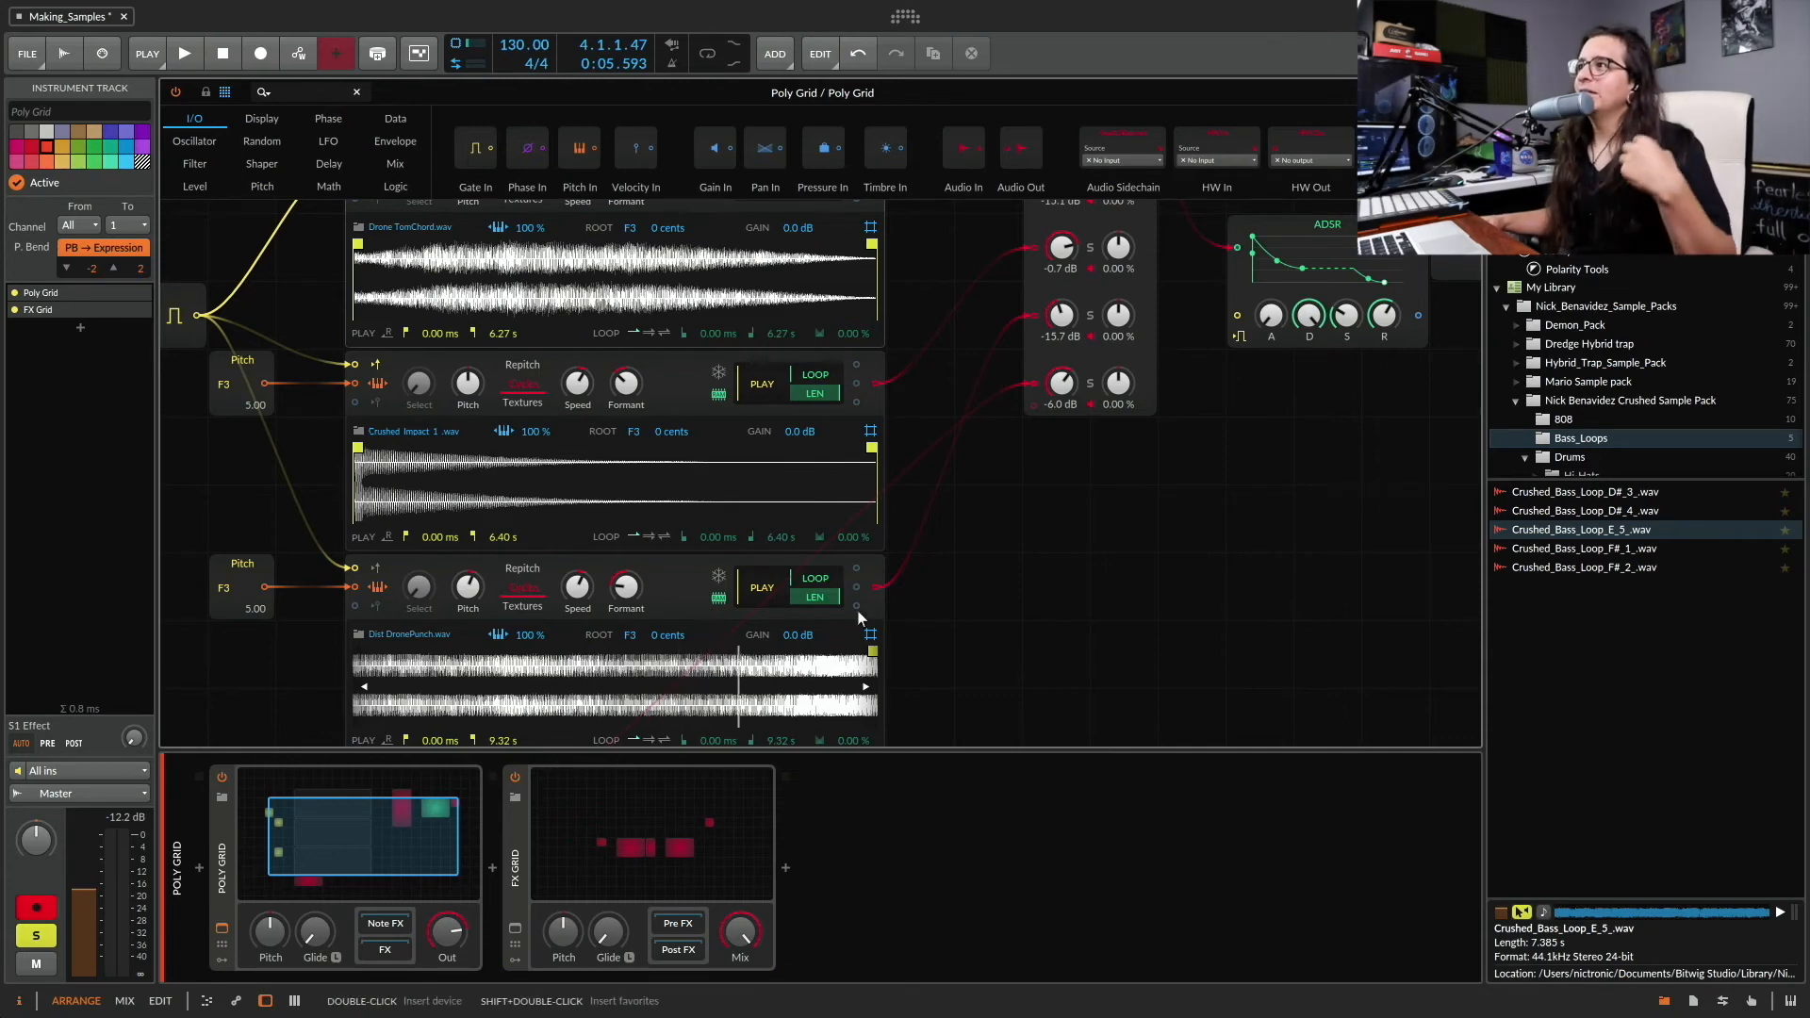
Review the play modes in the Drone TomChord sampler's help view, trying Repitch and leaving the sampler set to Textures
{"action": "scroll", "coordinate": [951, 629], "scroll_direction": "up", "scroll_amount": 3}
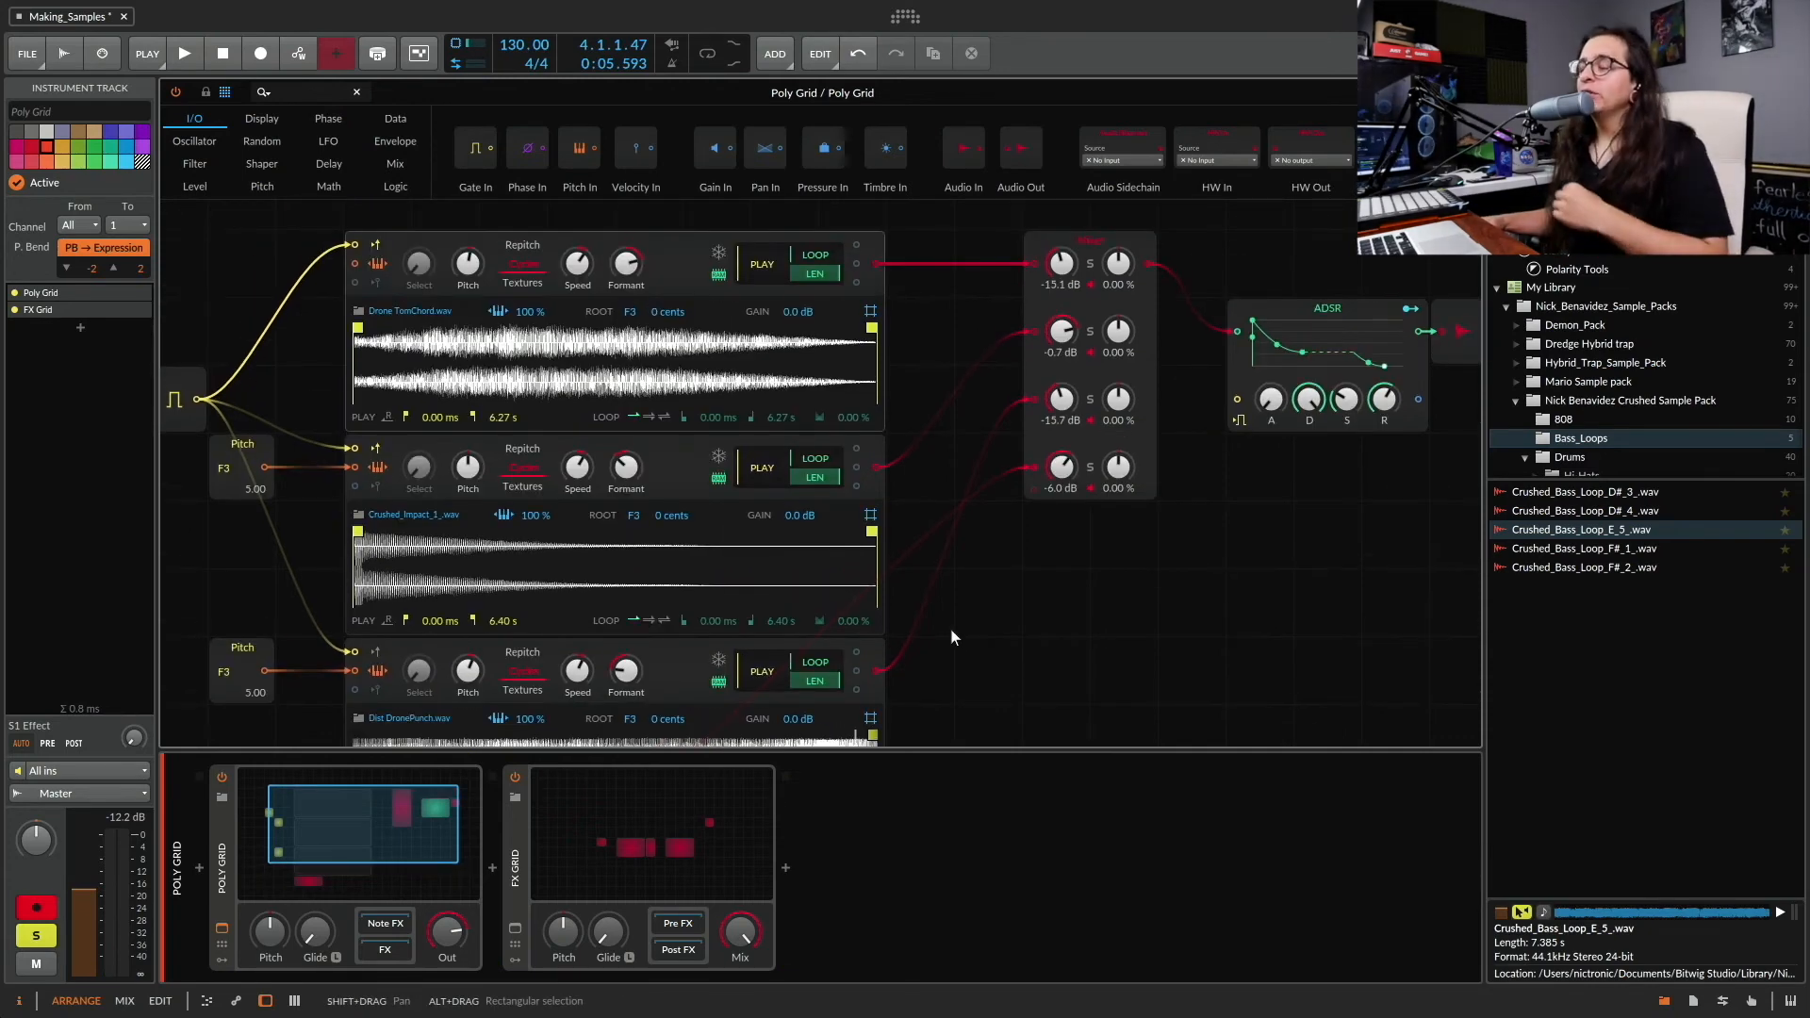
{"action": "scroll", "coordinate": [958, 627], "scroll_direction": "up", "scroll_amount": 2}
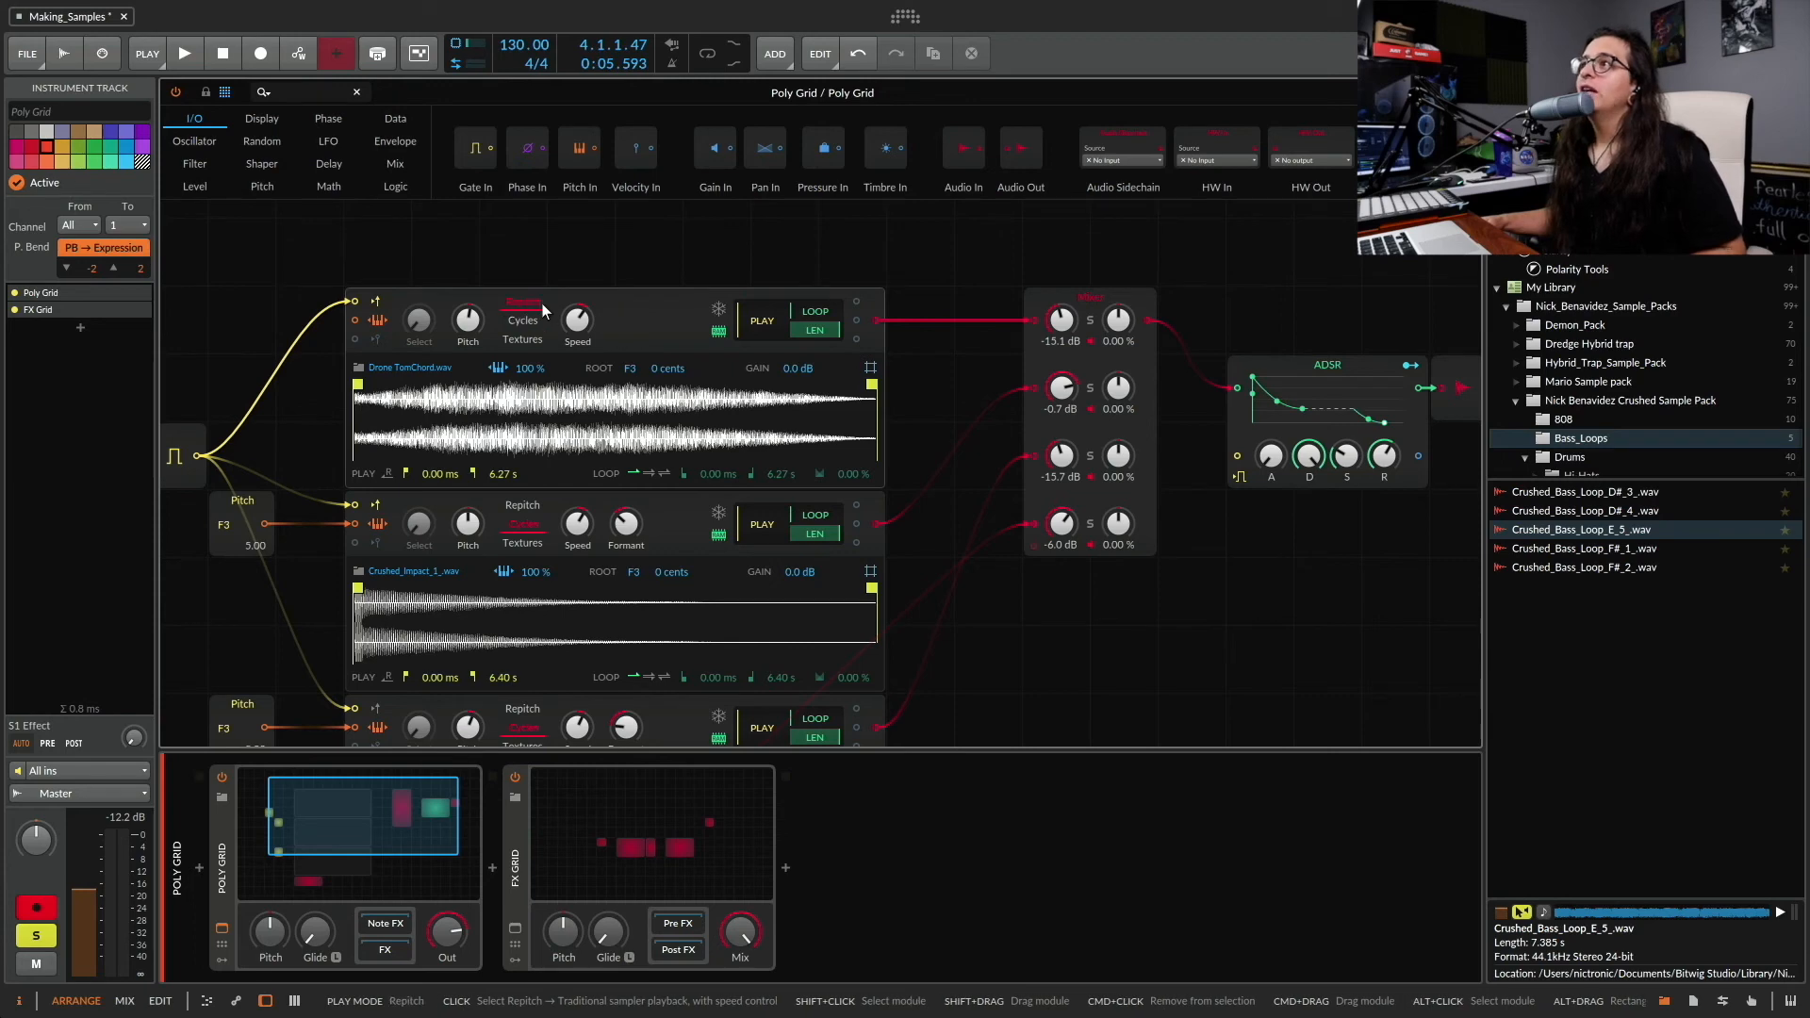
{"action": "left_click", "coordinate": [566, 323]}
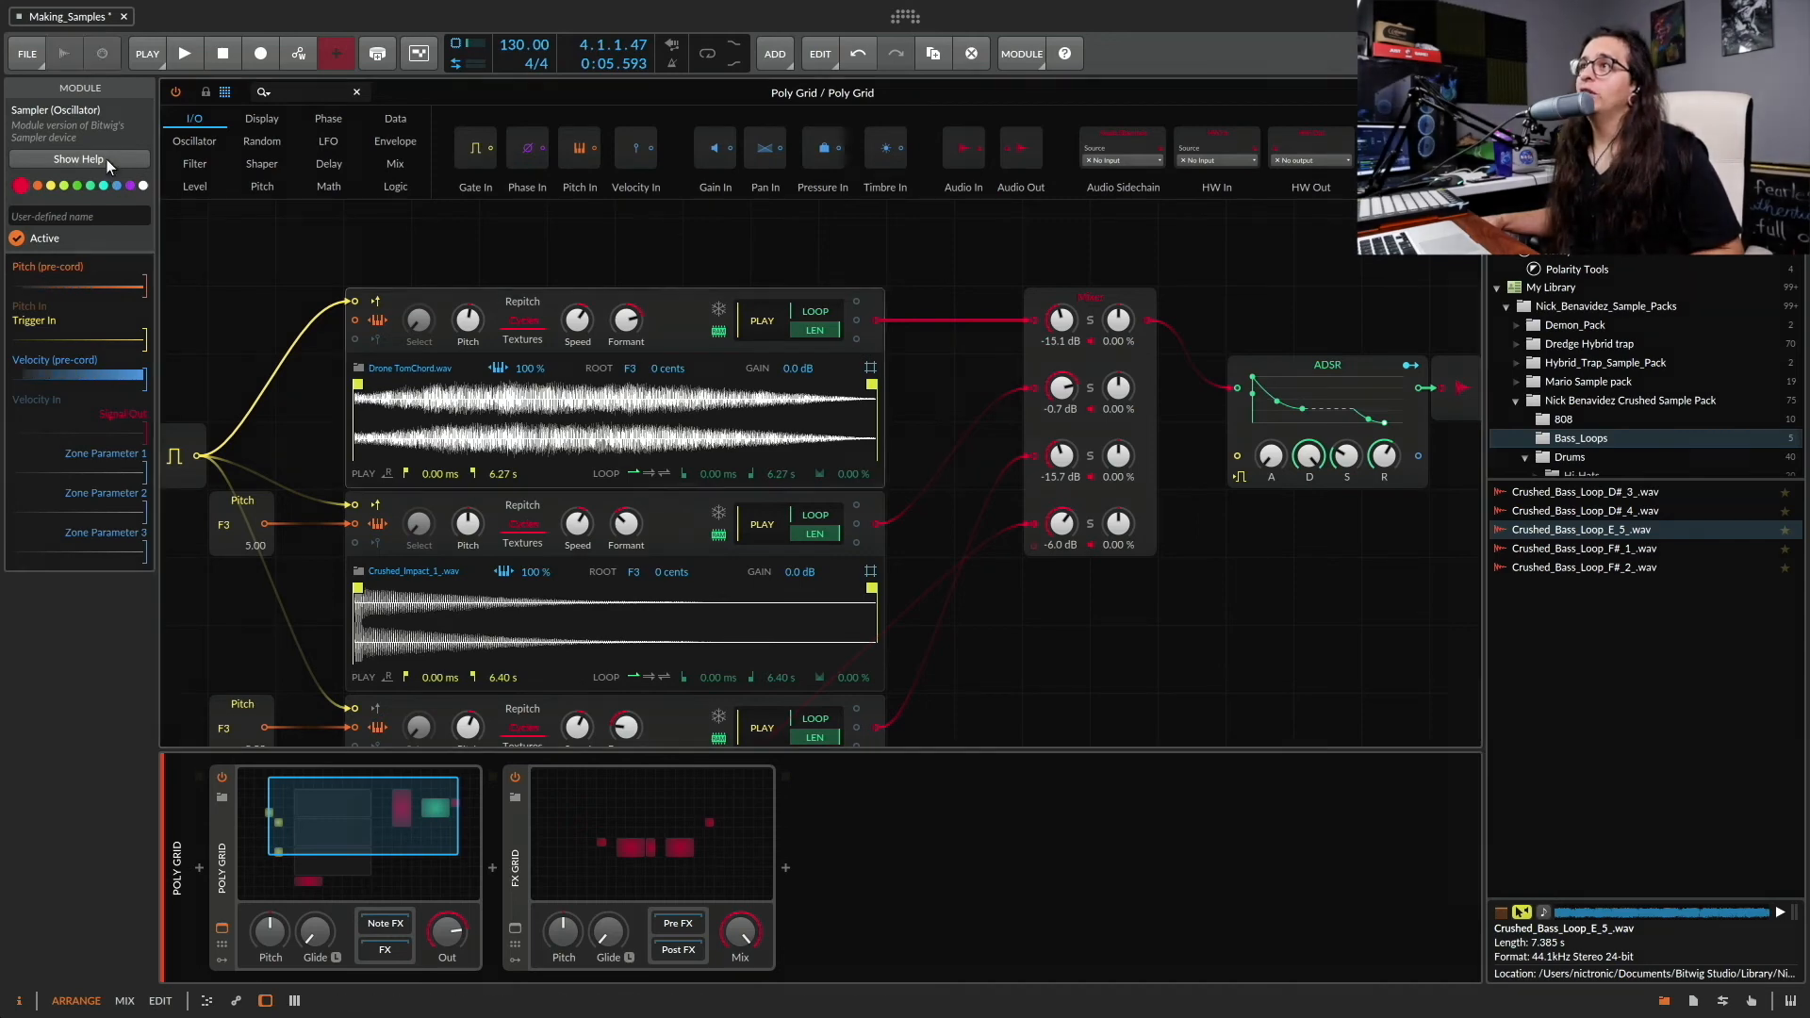
{"action": "left_click", "coordinate": [79, 158]}
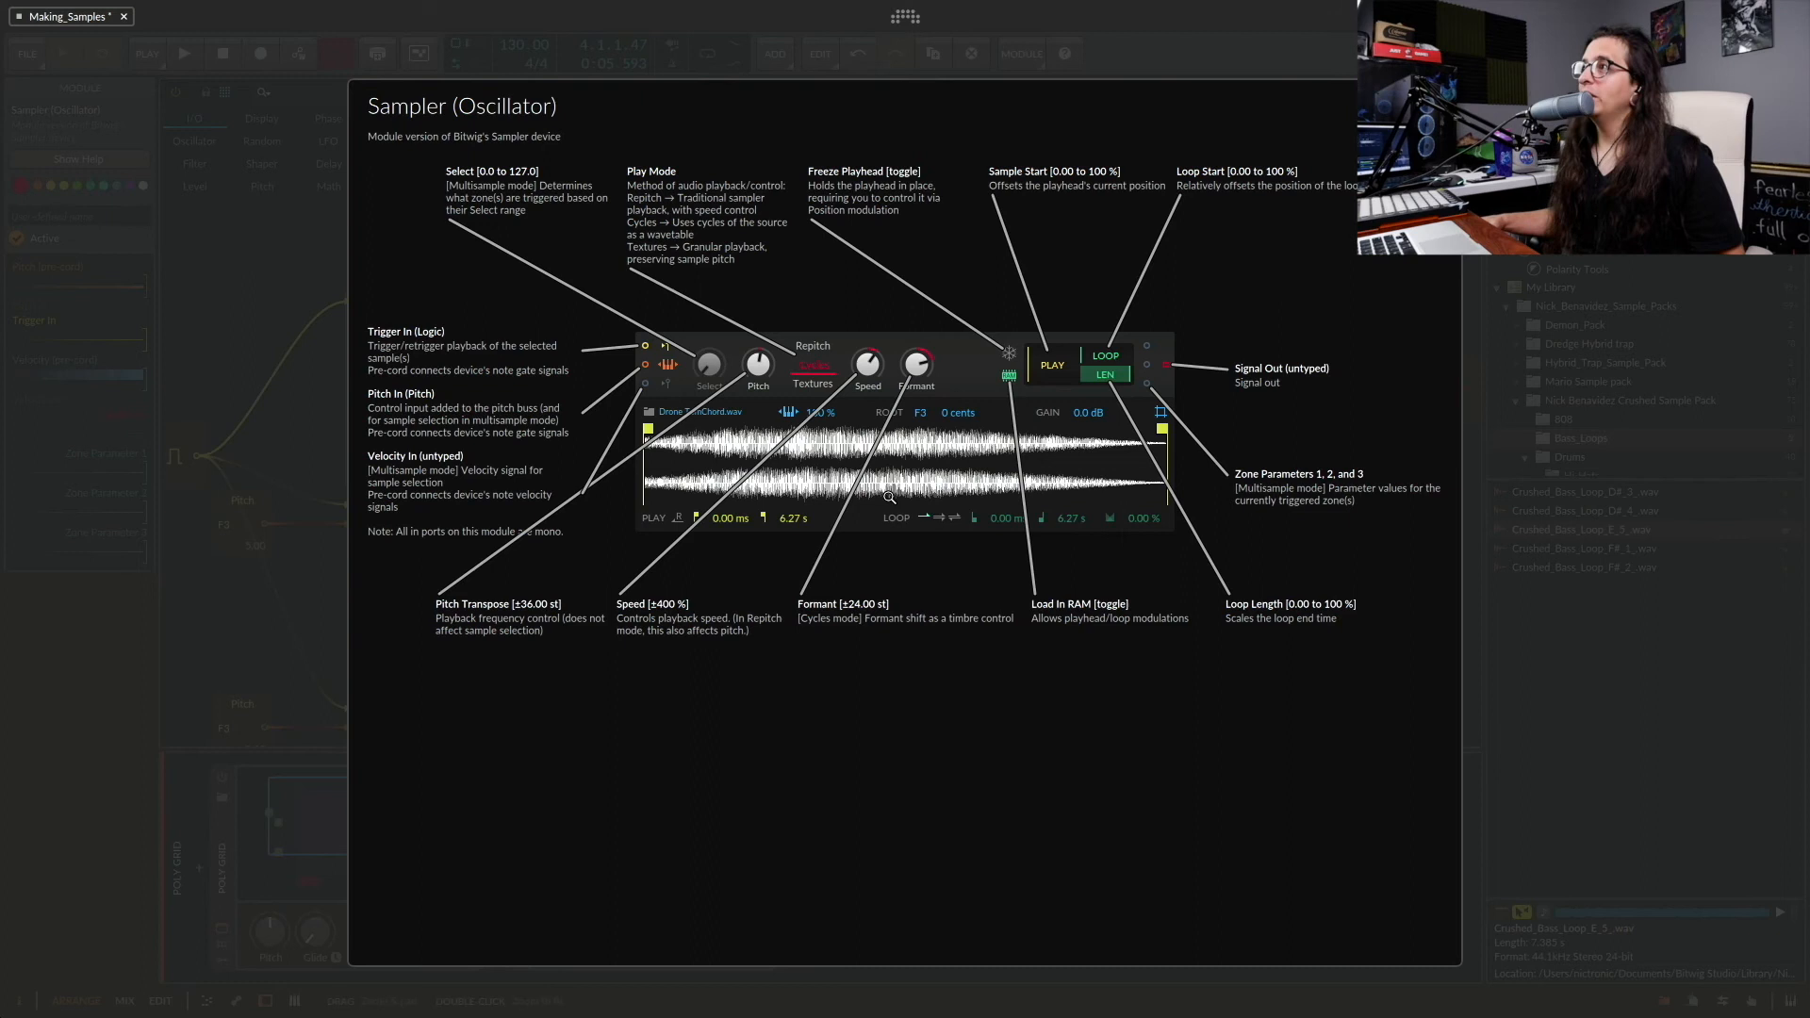
{"action": "left_click", "coordinate": [812, 346]}
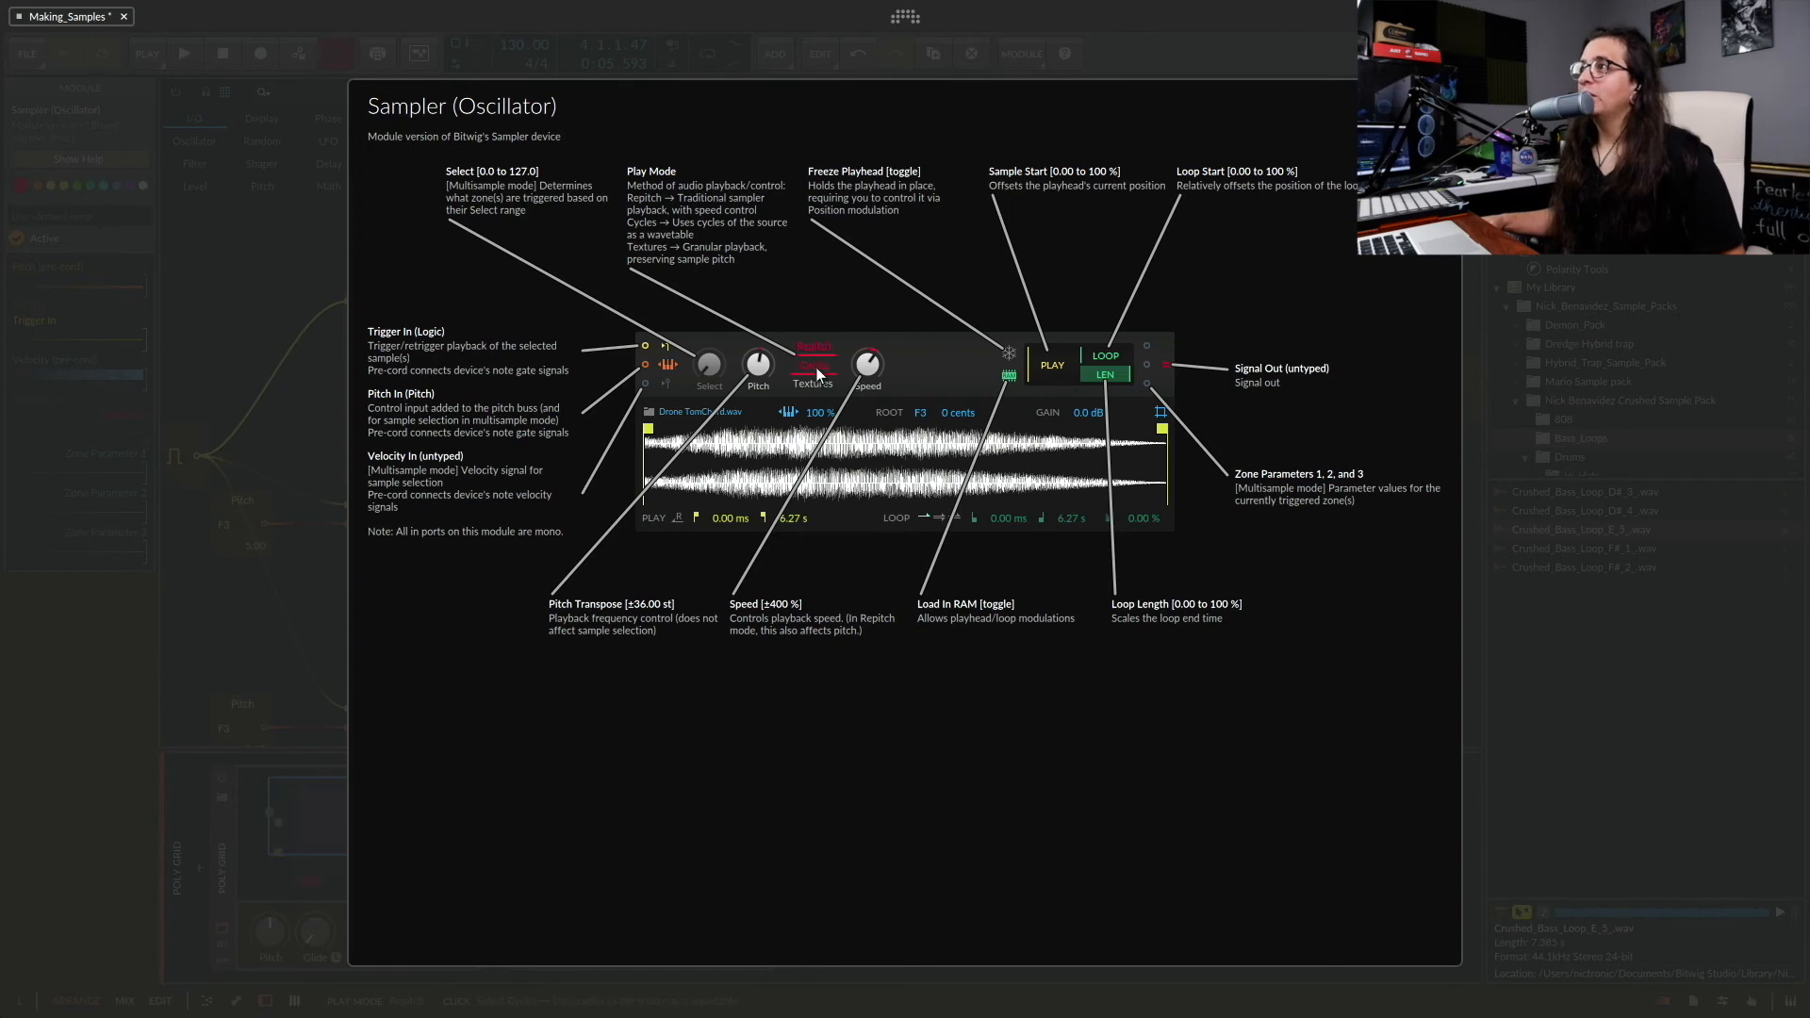
{"action": "left_click", "coordinate": [817, 381]}
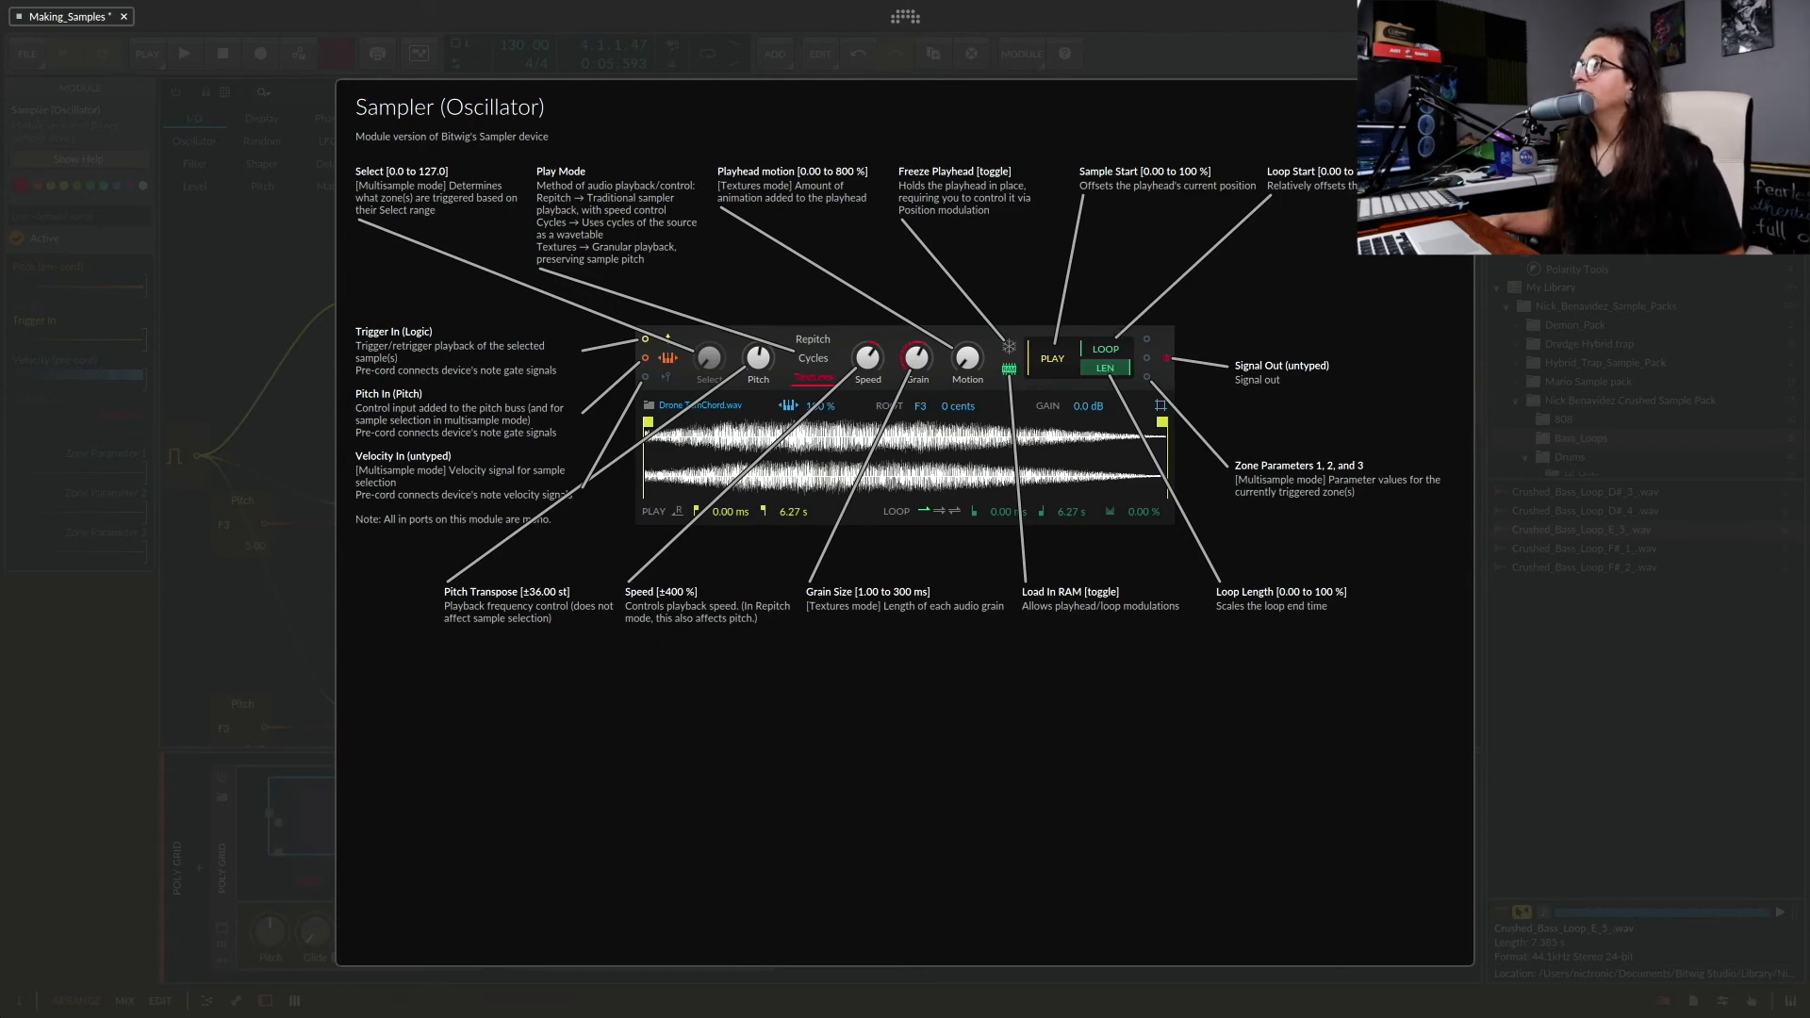
{"action": "key", "text": "Escape"}
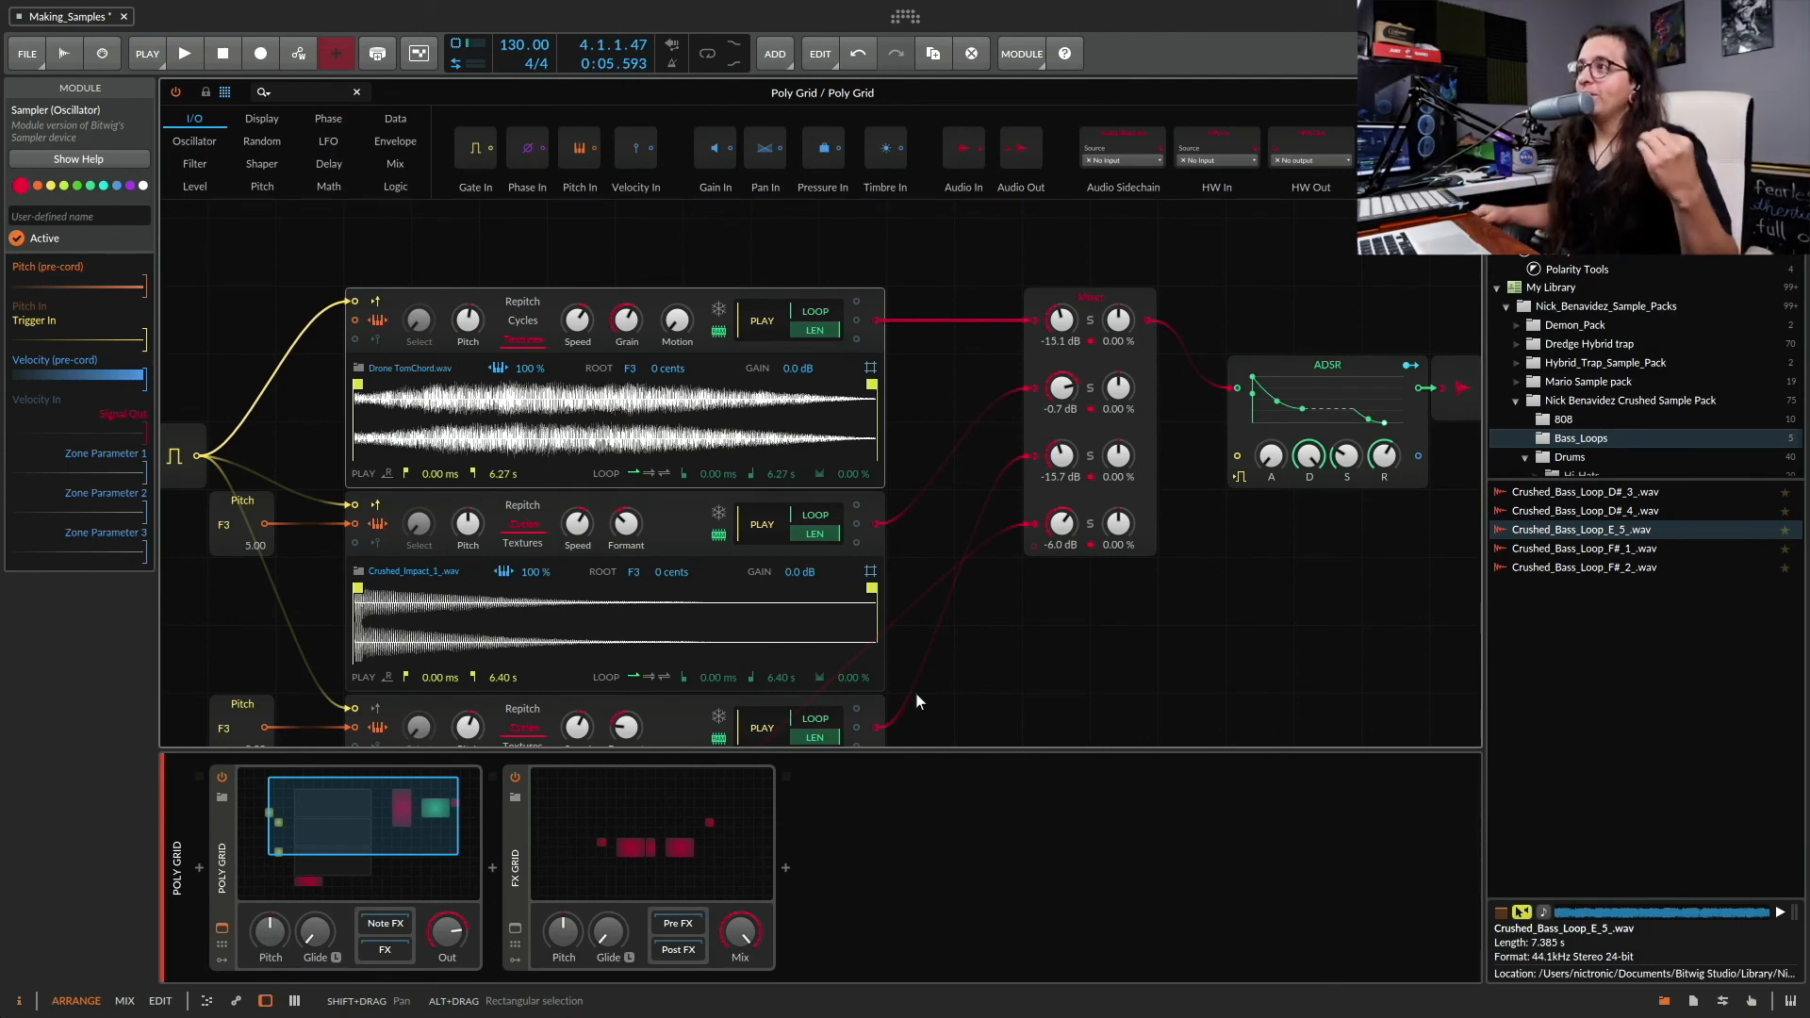
Examine the stacked sampler layers, their routing into the mixer, and the Sub oscillator in the Poly Grid patch
{"action": "scroll", "coordinate": [961, 613], "scroll_direction": "down", "scroll_amount": 3}
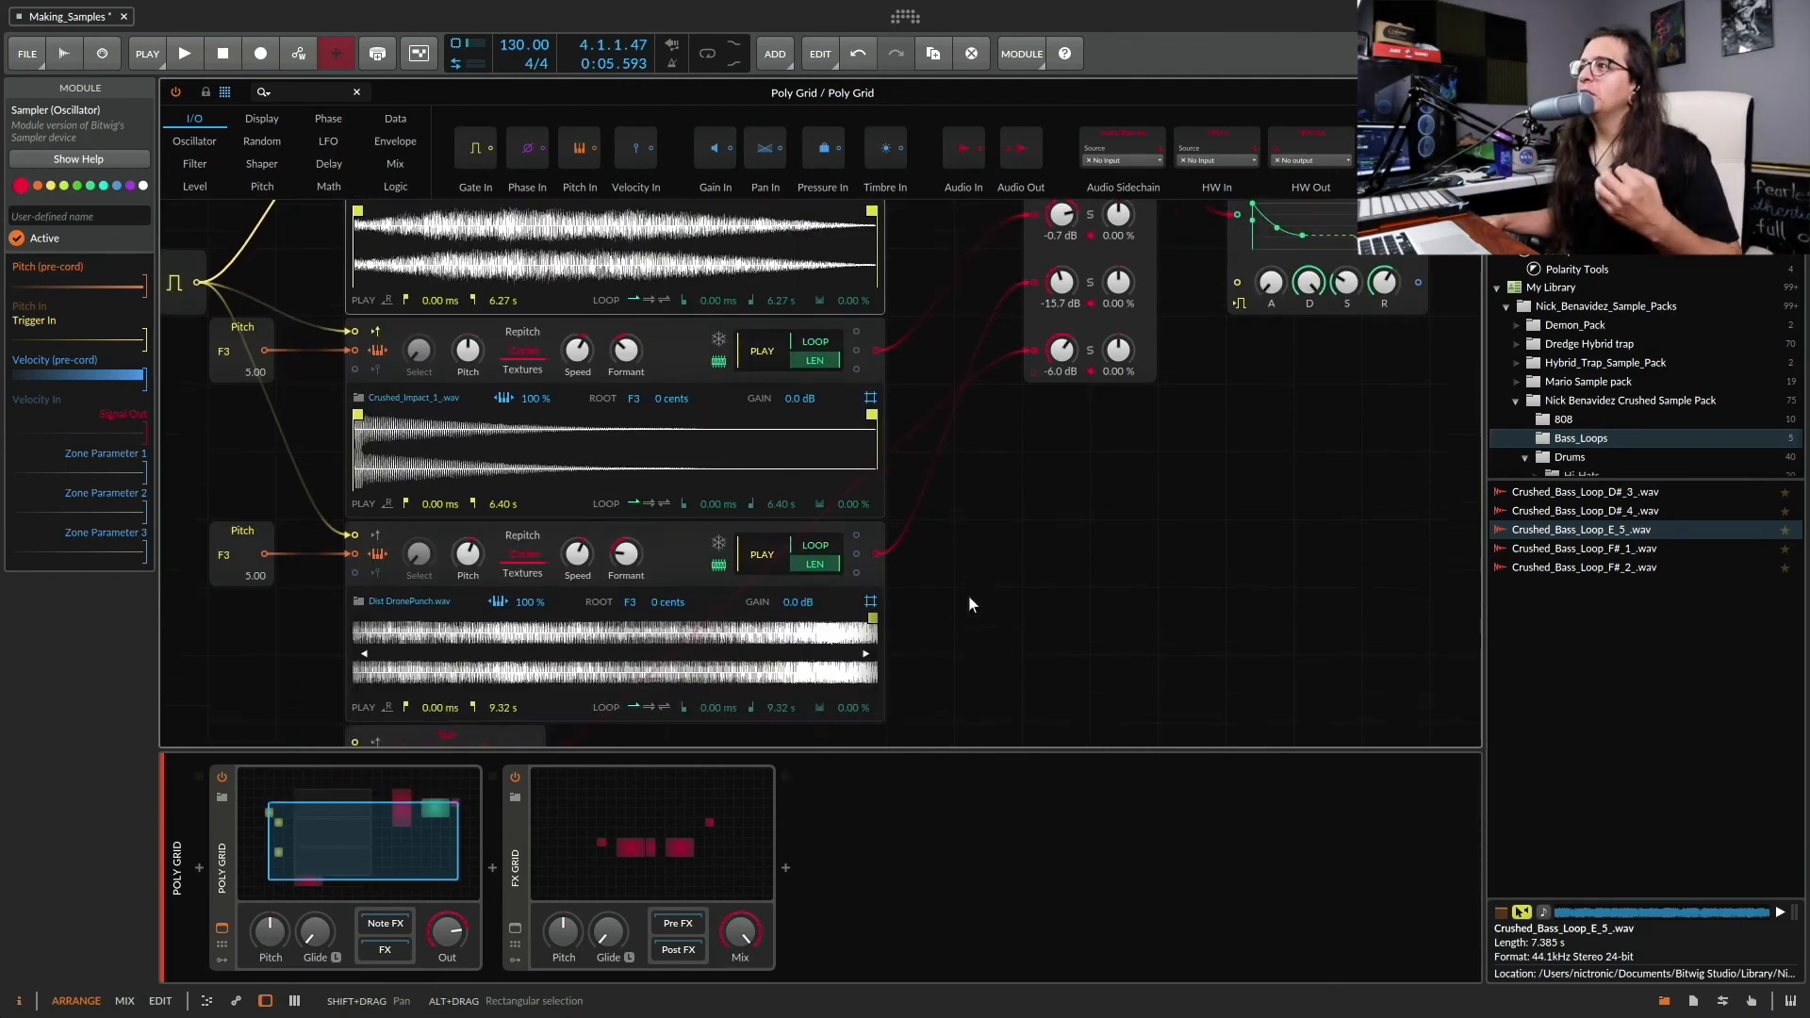
{"action": "scroll", "coordinate": [971, 603], "scroll_direction": "up", "scroll_amount": 2}
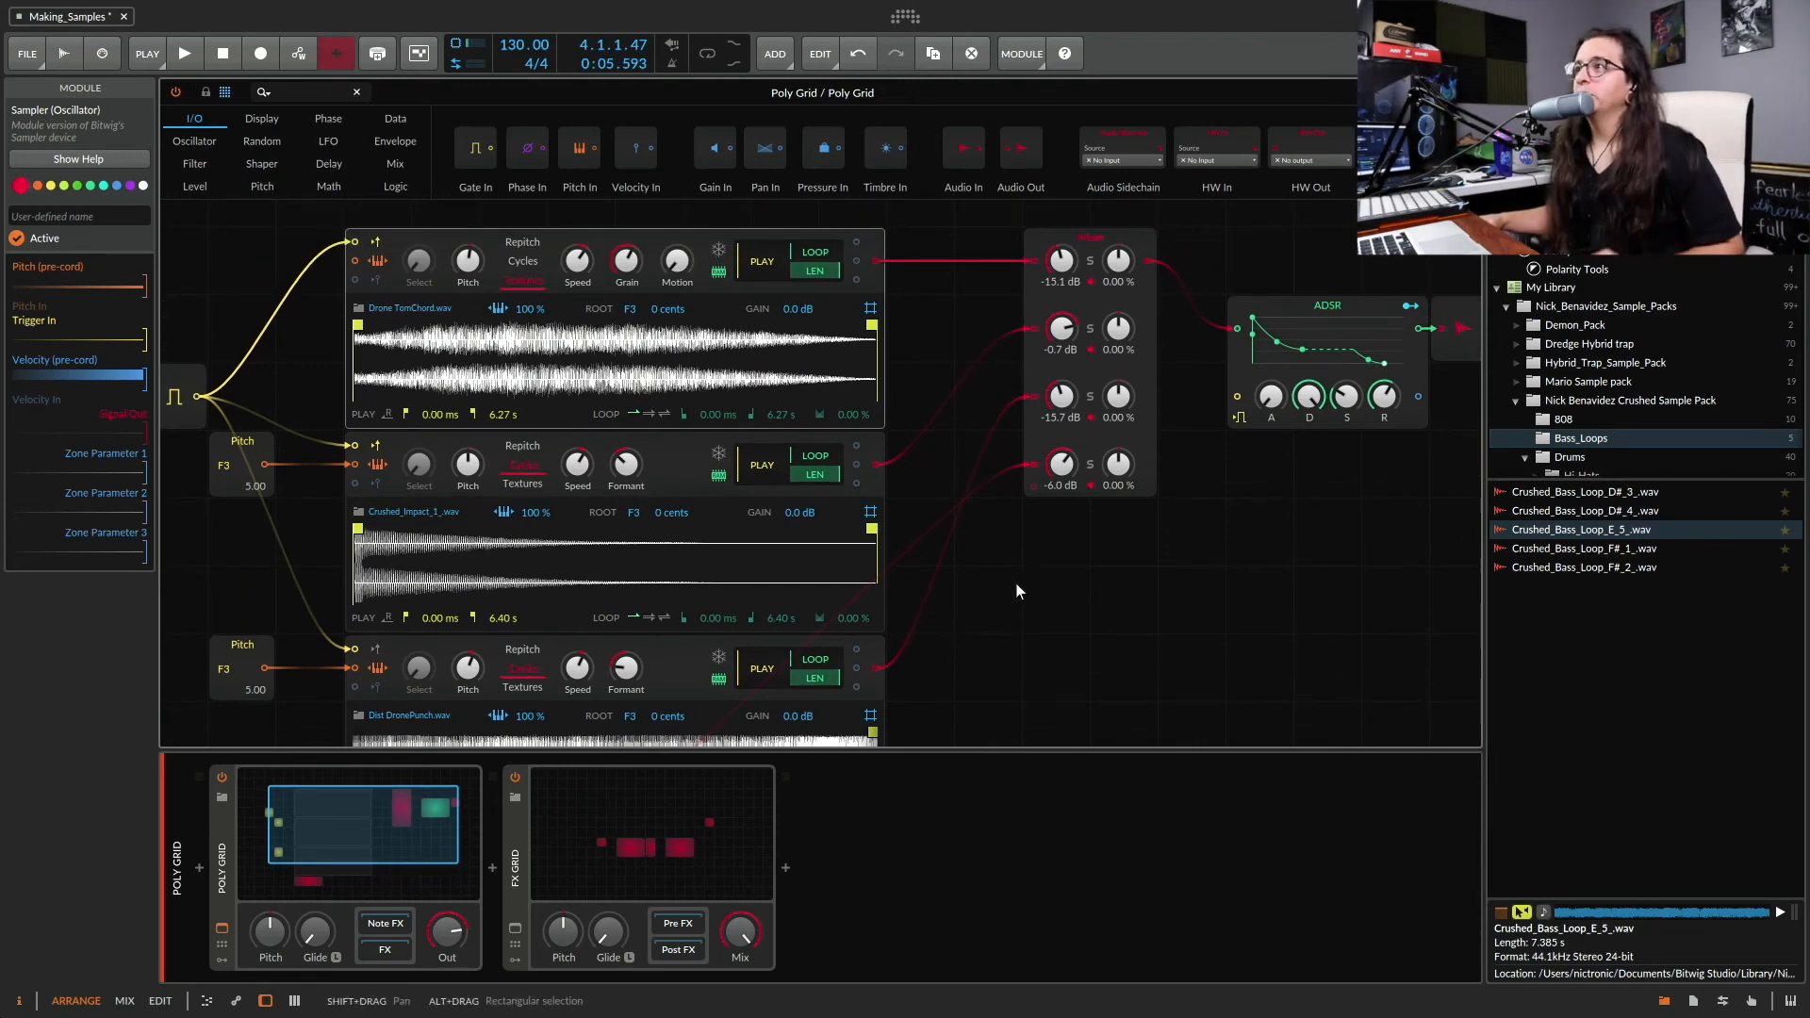
{"action": "scroll", "coordinate": [962, 538], "scroll_direction": "down", "scroll_amount": 1}
{"action": "scroll", "coordinate": [963, 538], "scroll_direction": "up", "scroll_amount": 4}
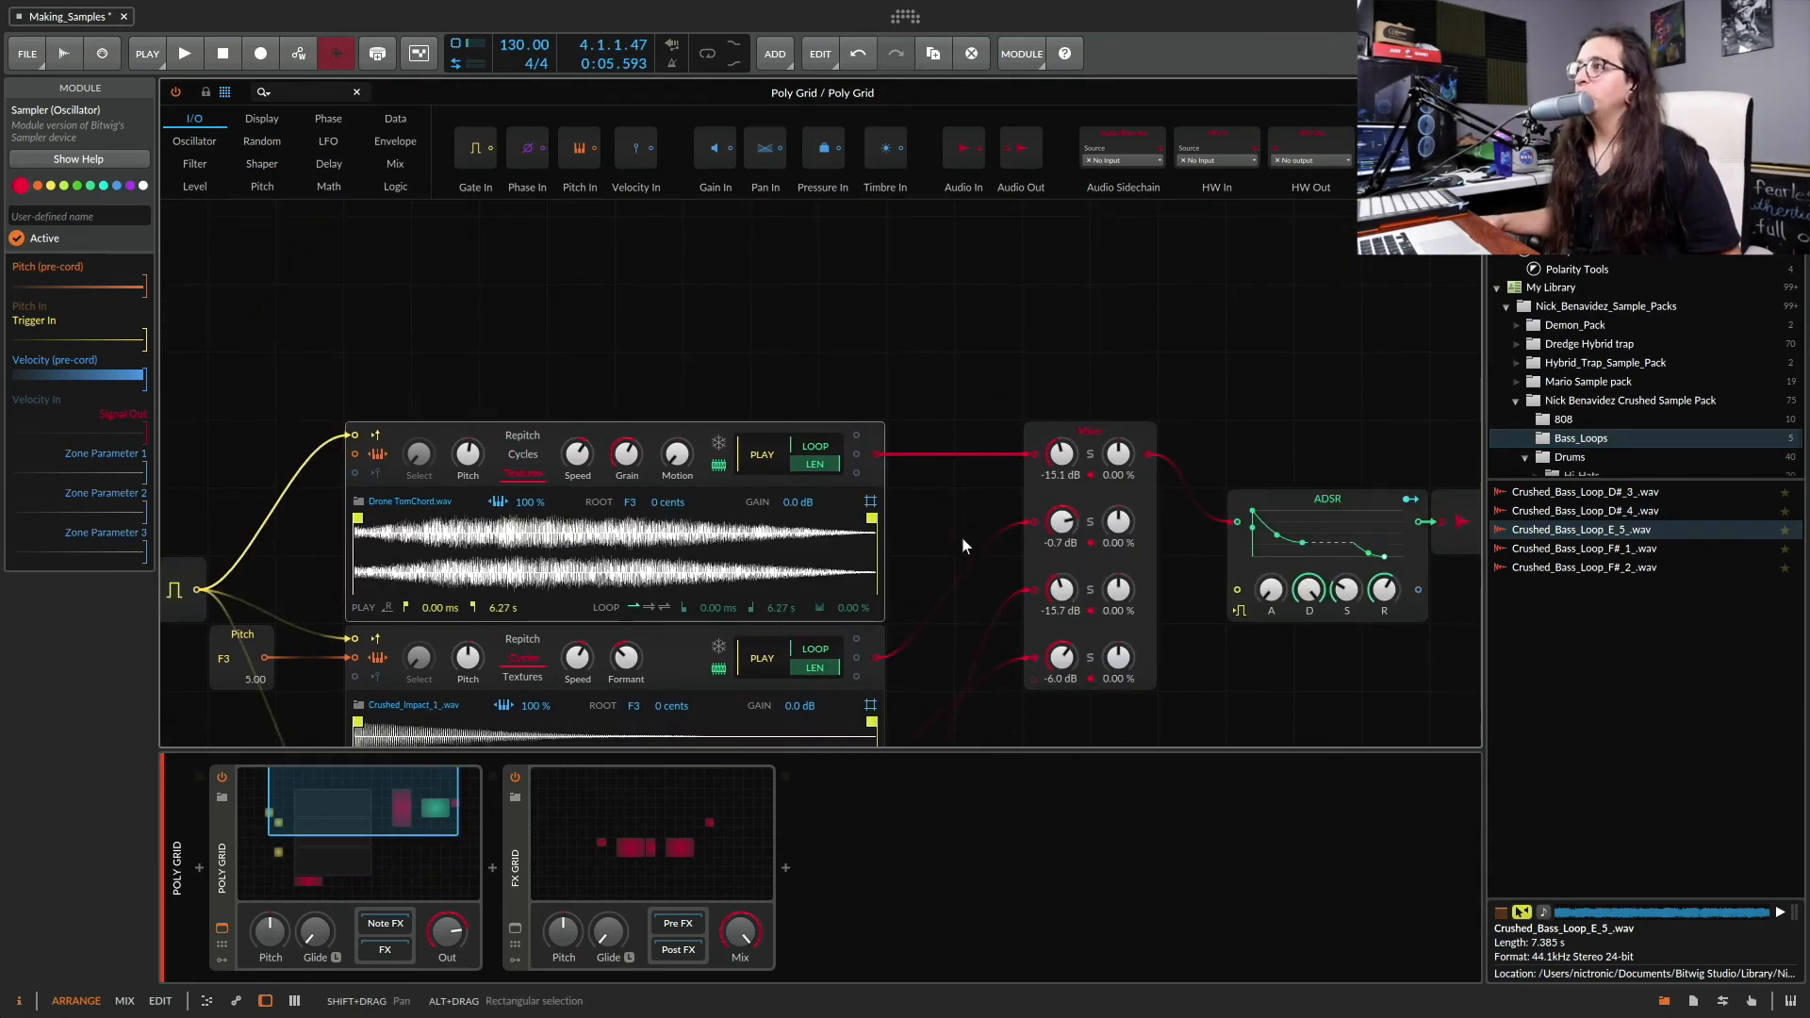
{"action": "scroll", "coordinate": [962, 538], "scroll_direction": "down", "scroll_amount": 4}
{"action": "scroll", "coordinate": [963, 540], "scroll_direction": "down", "scroll_amount": 2}
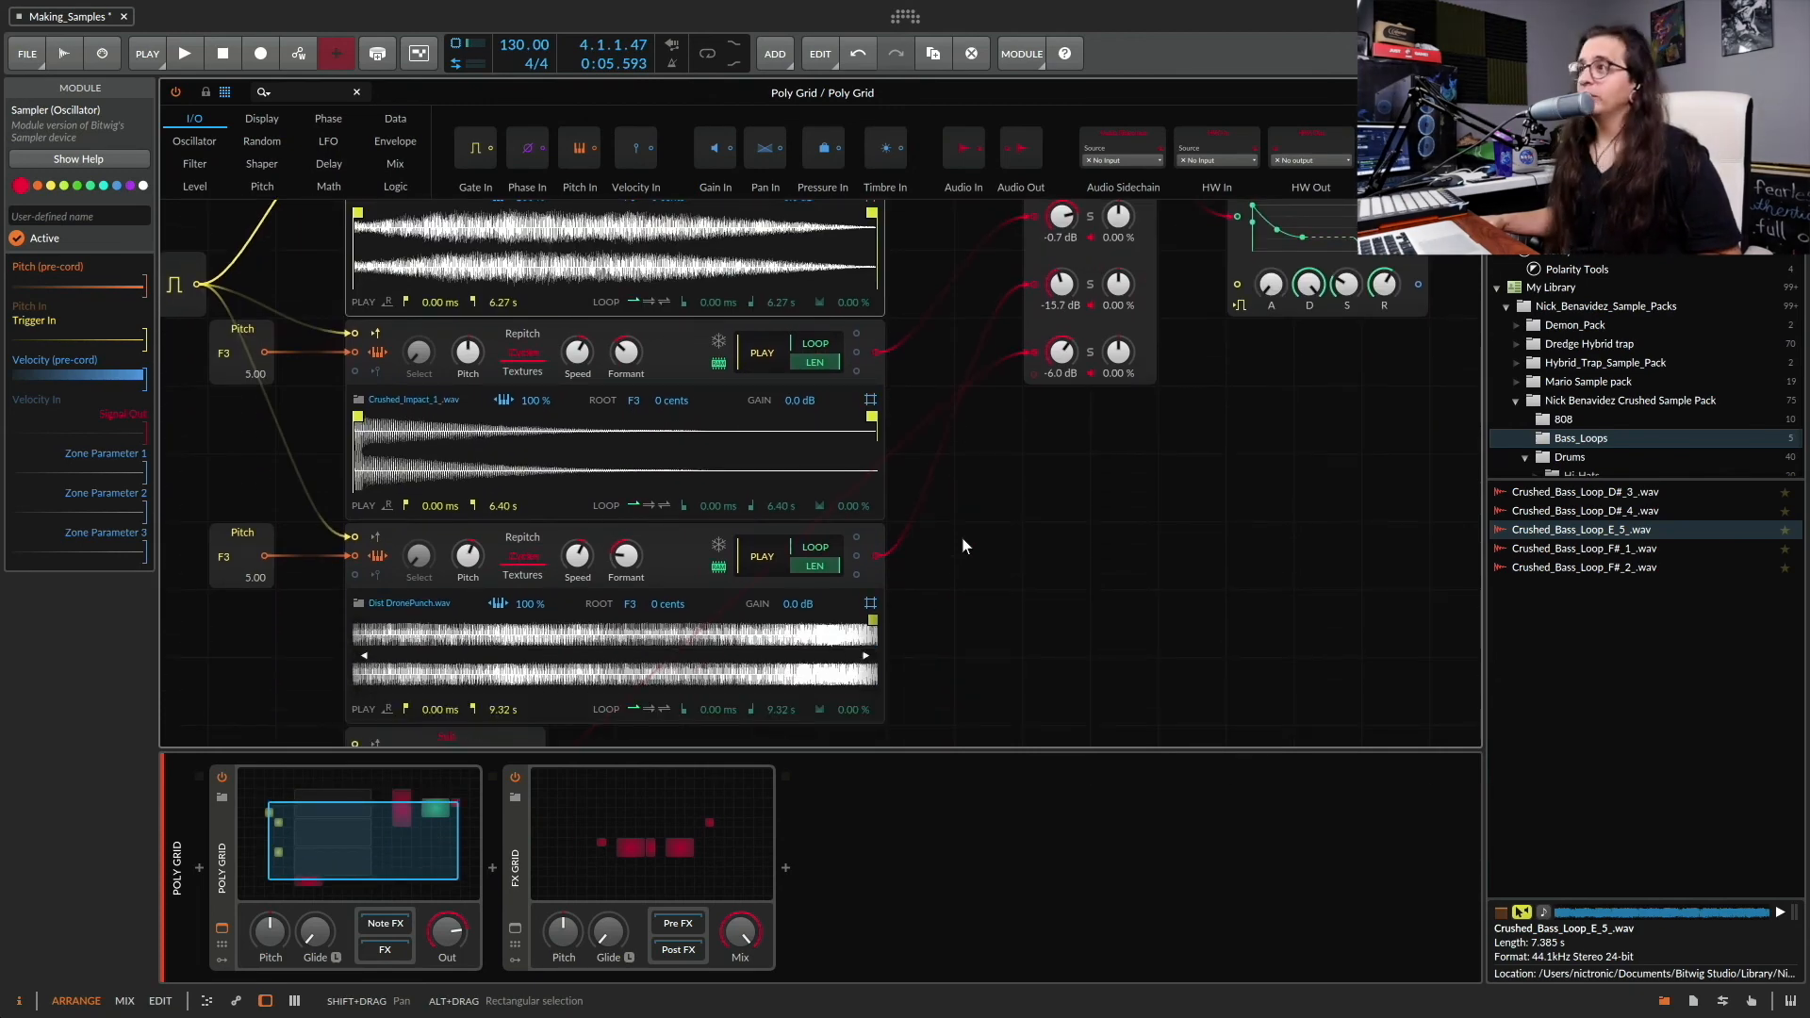
{"action": "scroll", "coordinate": [963, 566], "scroll_direction": "down", "scroll_amount": 2}
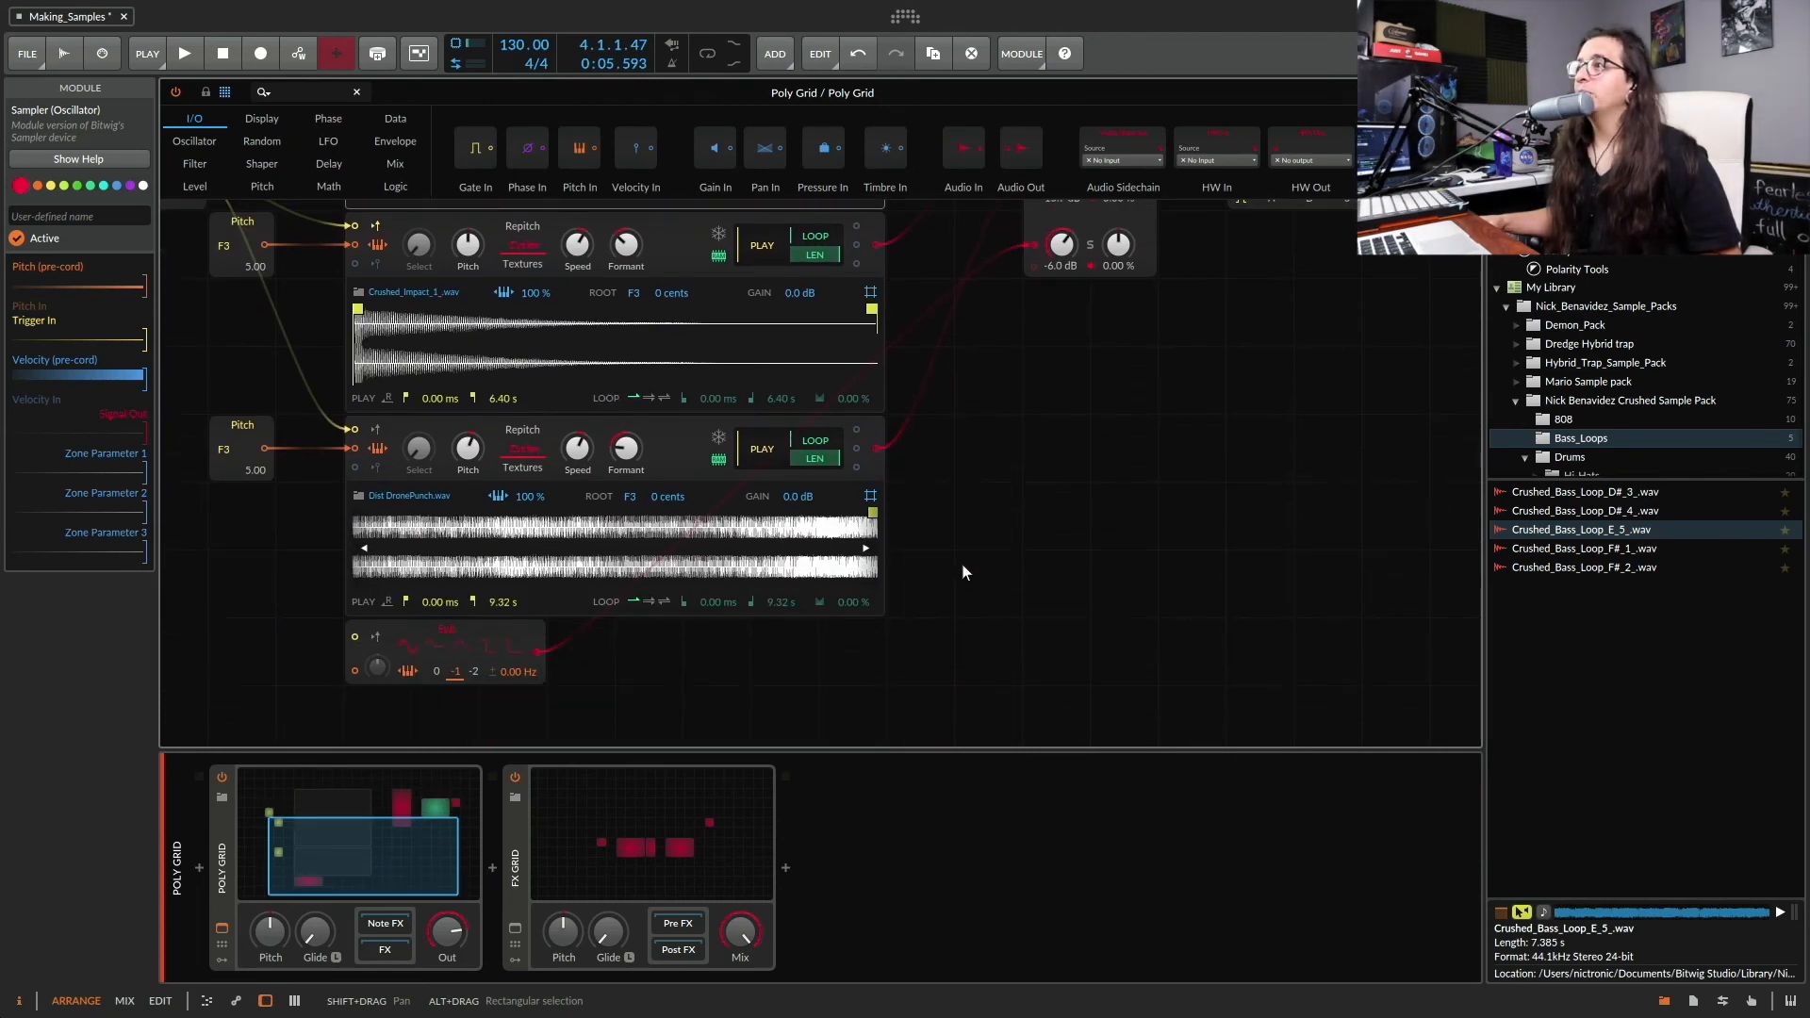